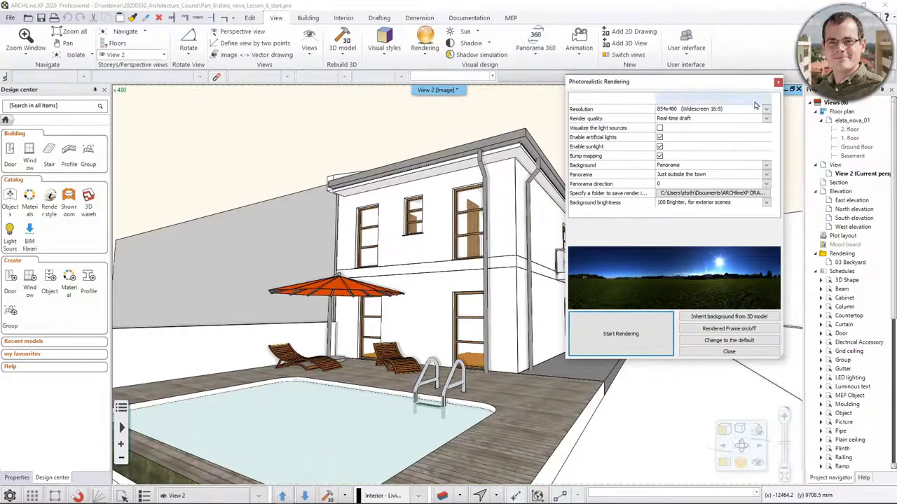
Try the Hills in the distance and Sunny plain render panoramas, and reselect Just outside the town with 854x480 (Widescreen 16:9) resolution
click(766, 109)
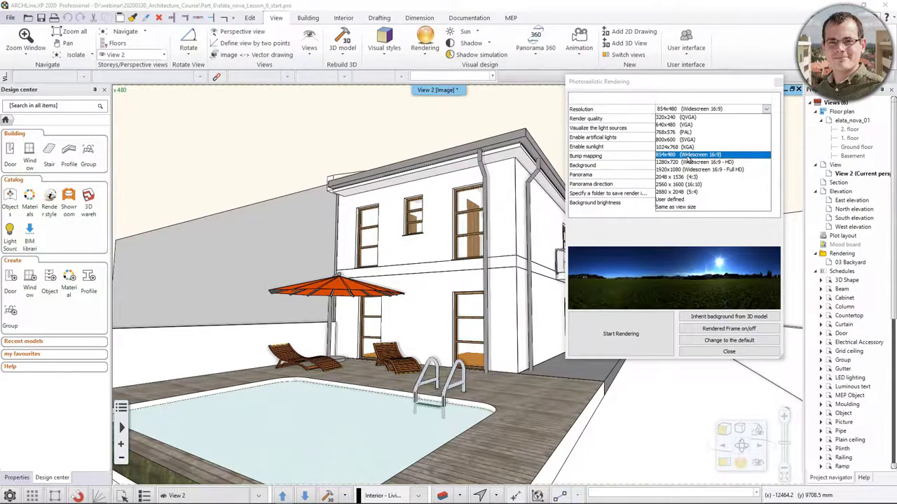
click(688, 155)
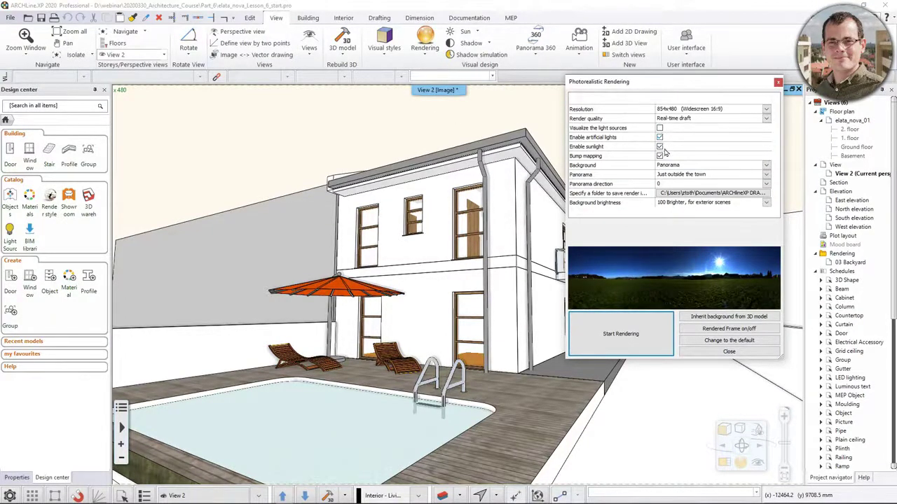
click(767, 175)
click(754, 183)
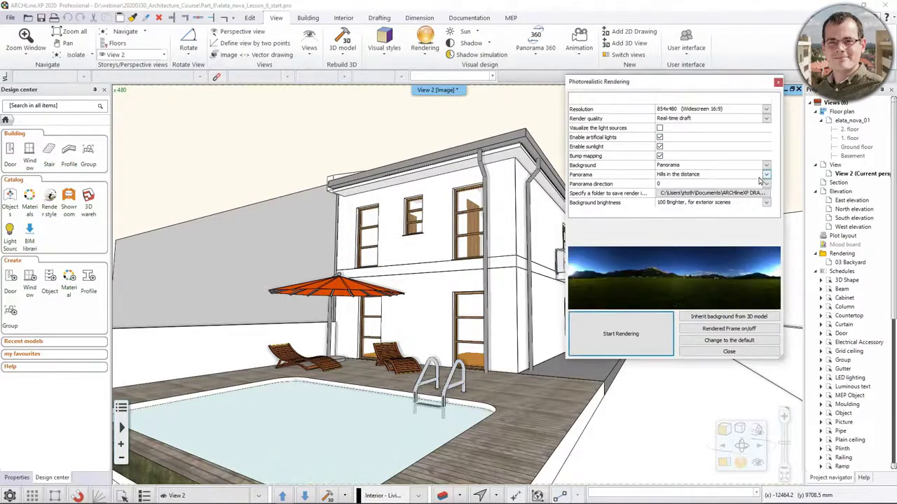
click(768, 174)
click(747, 199)
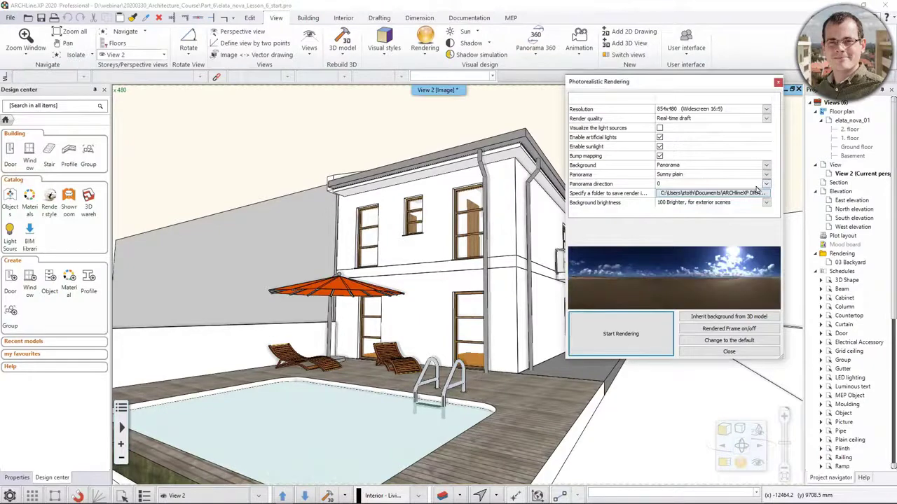
click(765, 175)
click(755, 191)
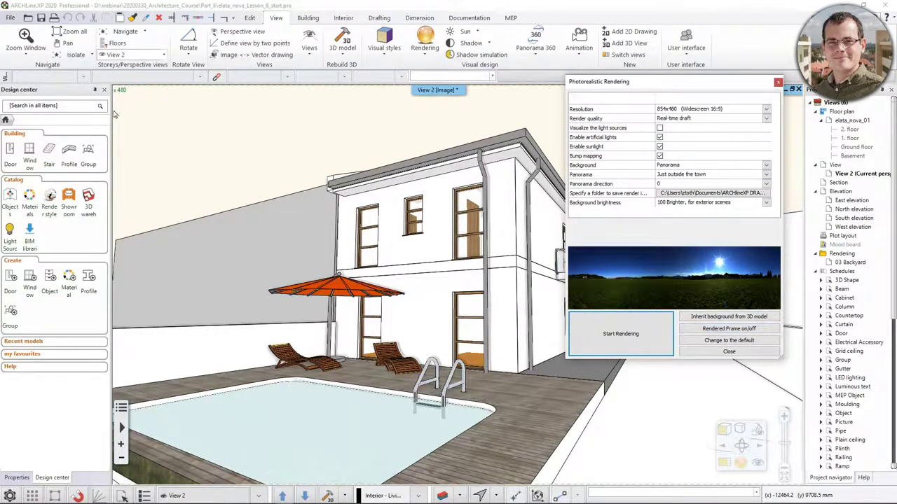
click(729, 352)
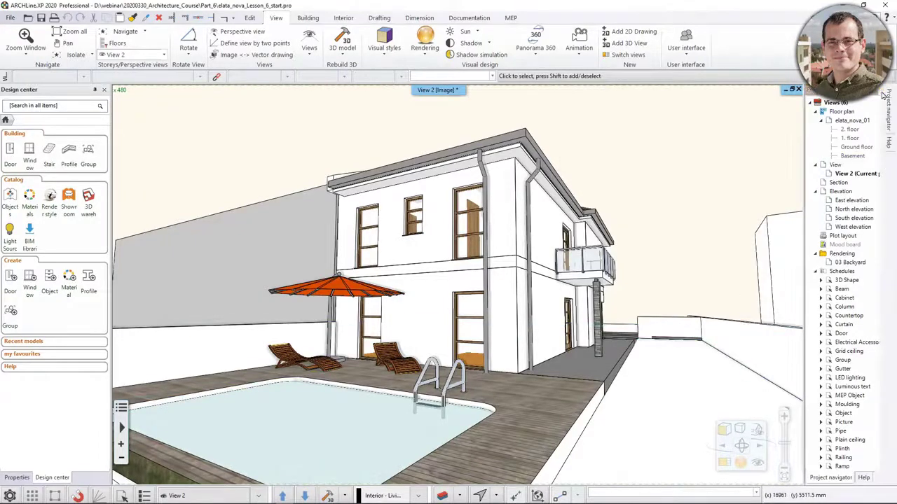
Auto-hide the project navigator to enlarge the 3D view
click(882, 91)
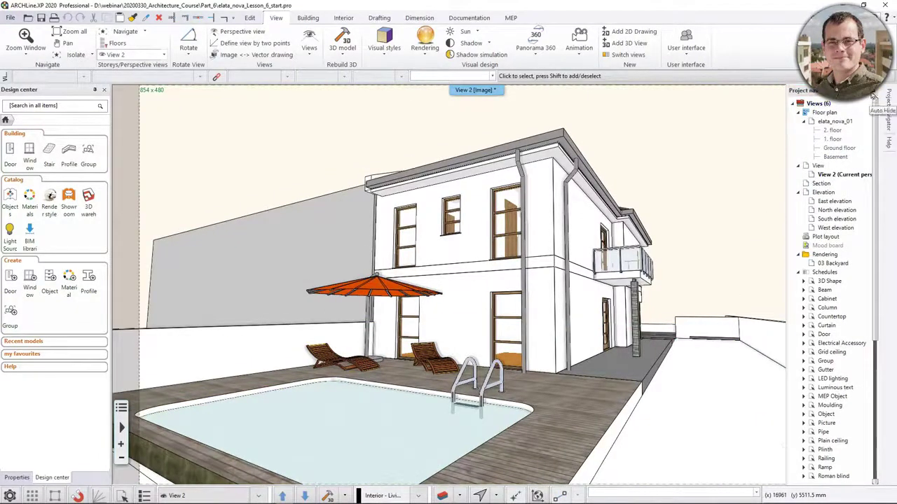
click(873, 95)
click(883, 91)
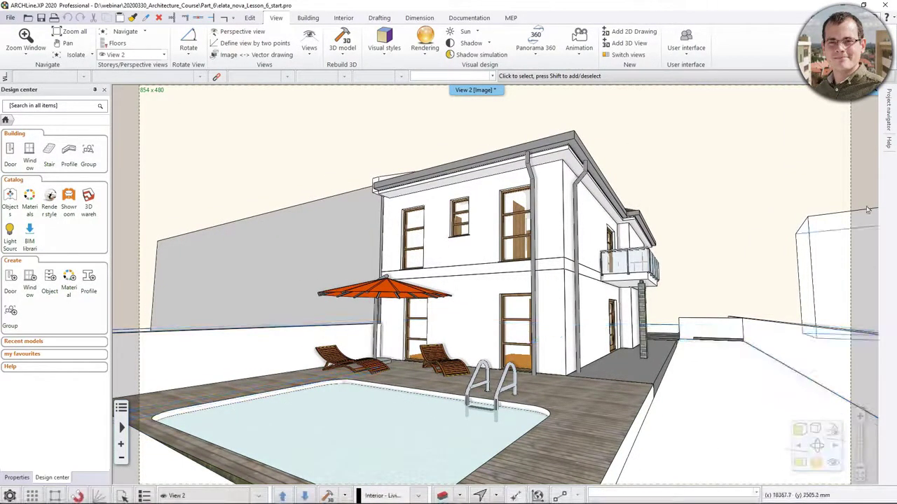
Start an integrated real-time draft rendering of the house with the pool terrace, using the current photorealistic rendering settings
scroll(492, 275, up, 5)
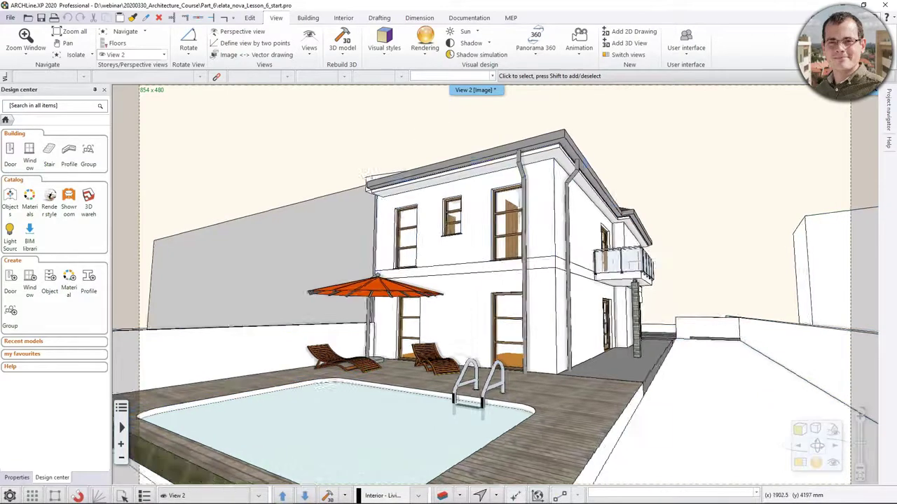
scroll(493, 275, down, 4)
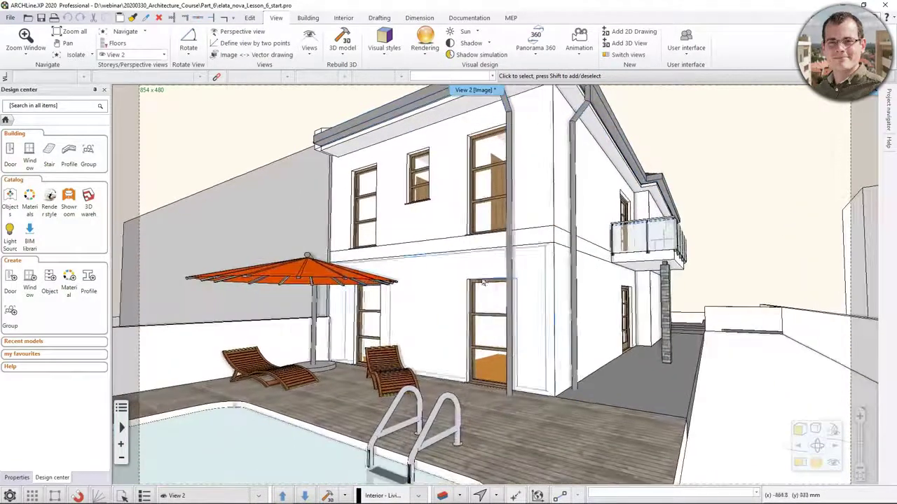
scroll(468, 281, up, 1)
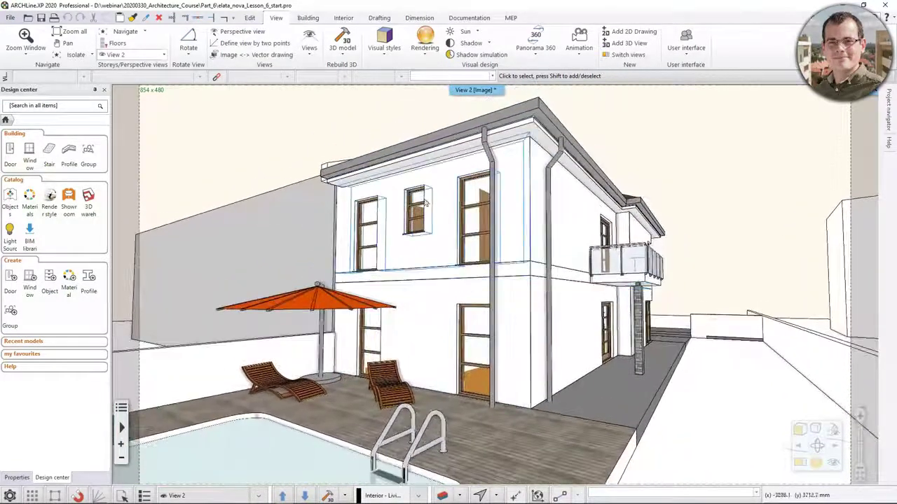
click(426, 49)
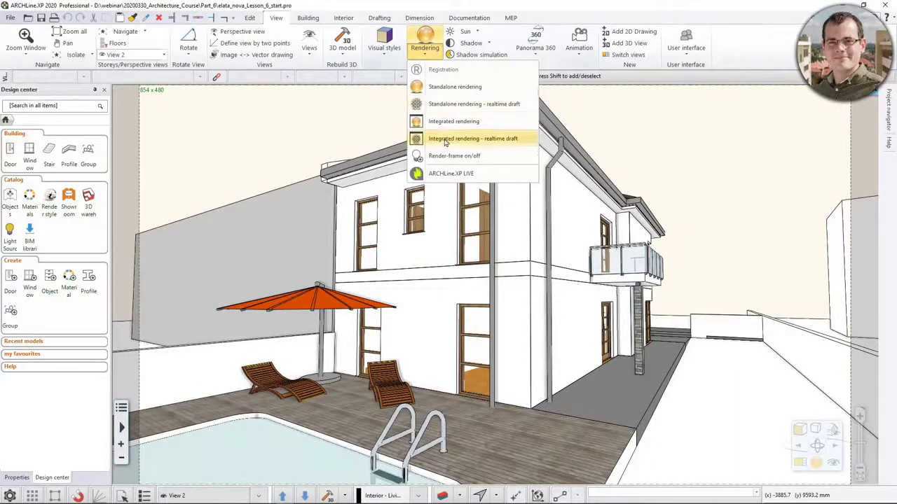
click(472, 138)
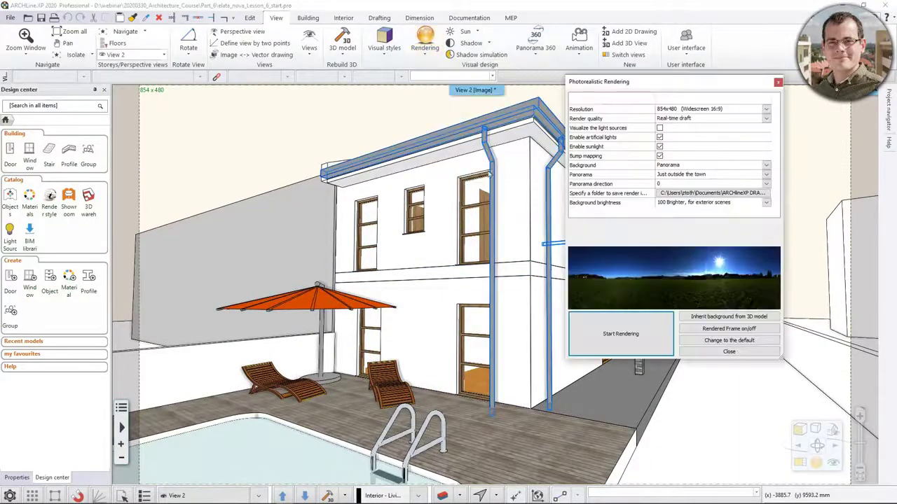
click(632, 343)
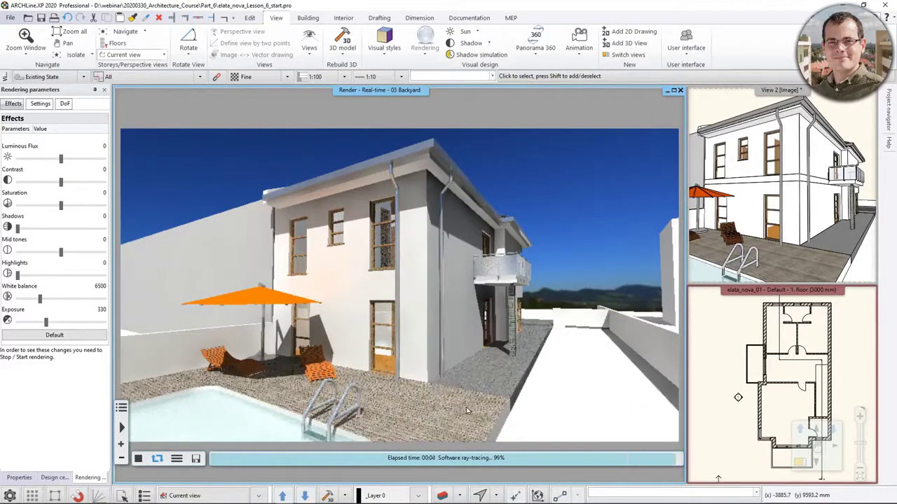
Search the material catalog for "glass" and browse the available glass materials
middle_drag(825, 134, 793, 198)
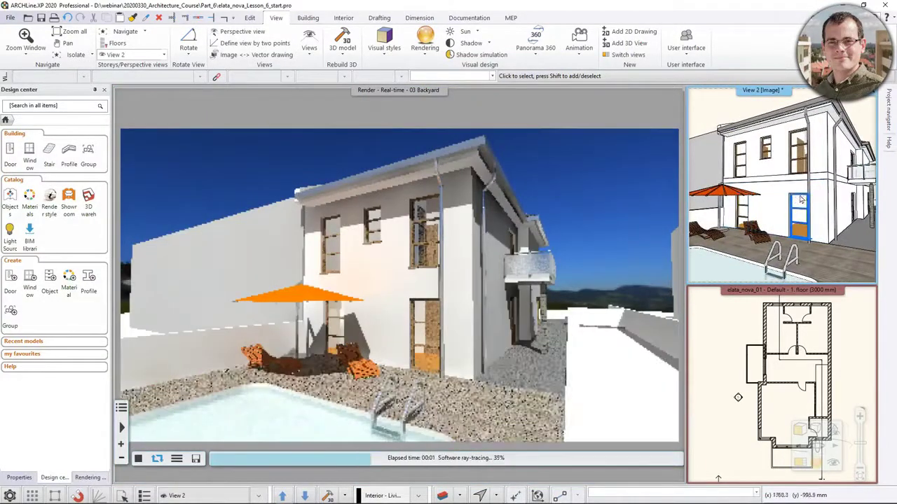
middle_drag(761, 148, 719, 168)
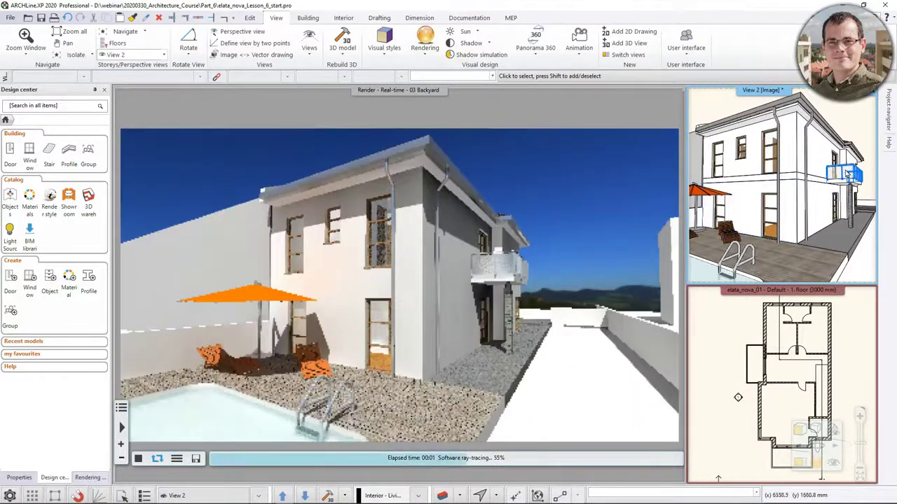
middle_drag(844, 175, 729, 188)
scroll(834, 168, up, 5)
scroll(834, 168, down, 5)
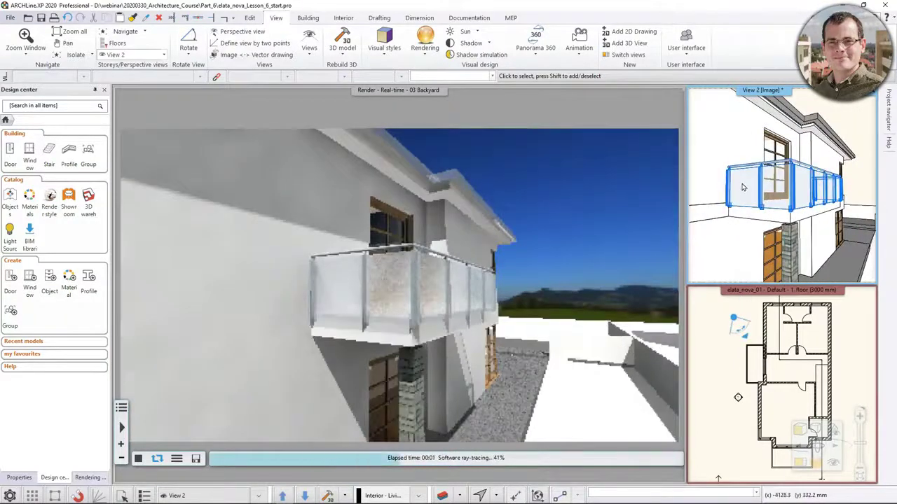
click(29, 197)
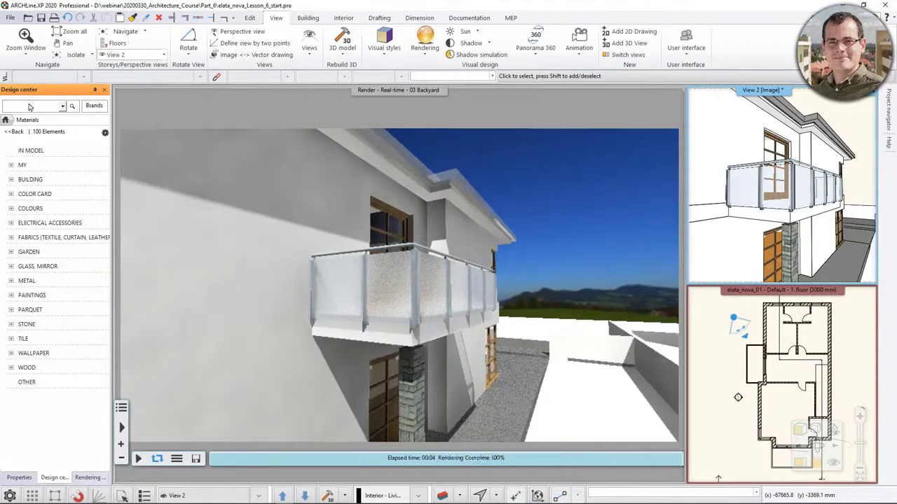
key(Return)
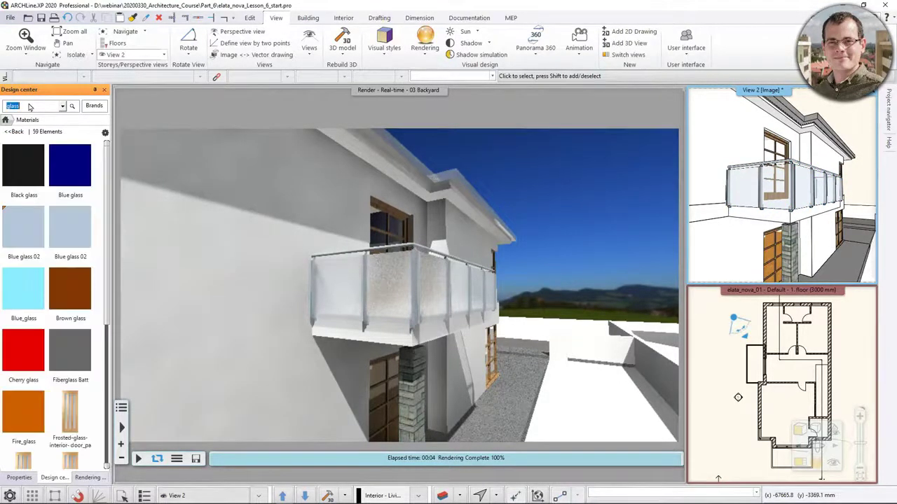
mouse_move(20, 215)
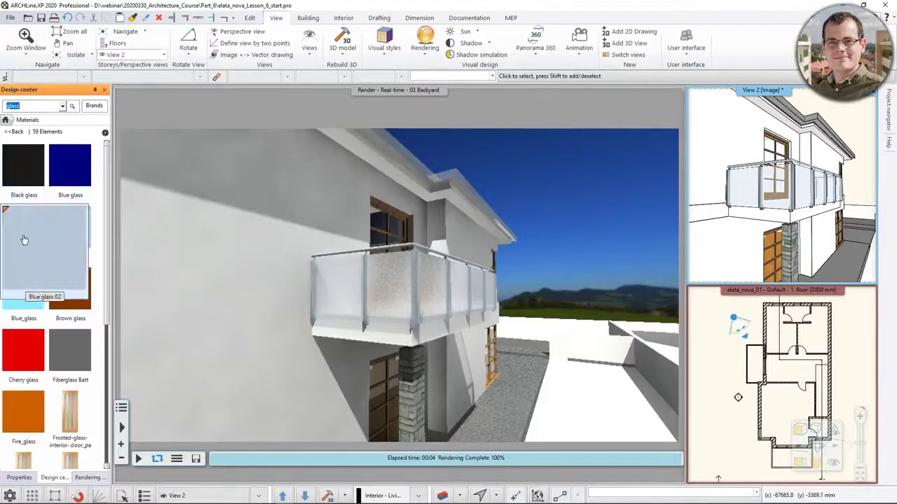
mouse_move(74, 283)
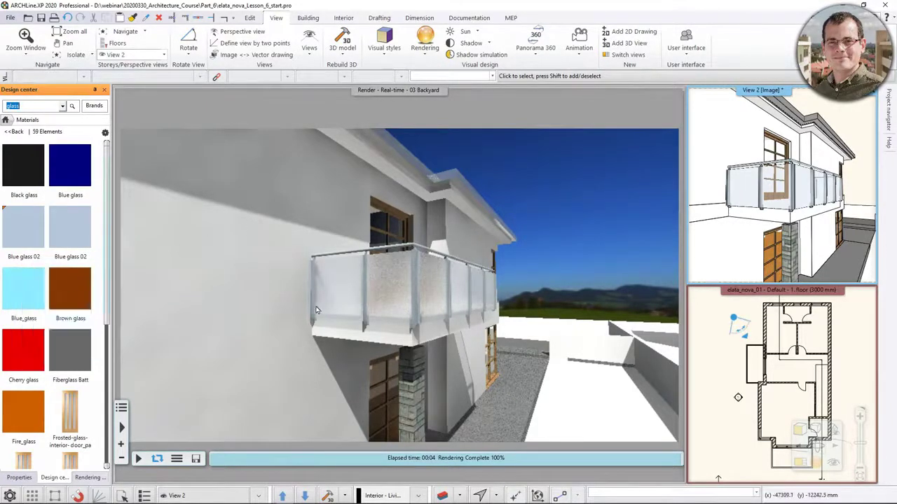
click(5, 119)
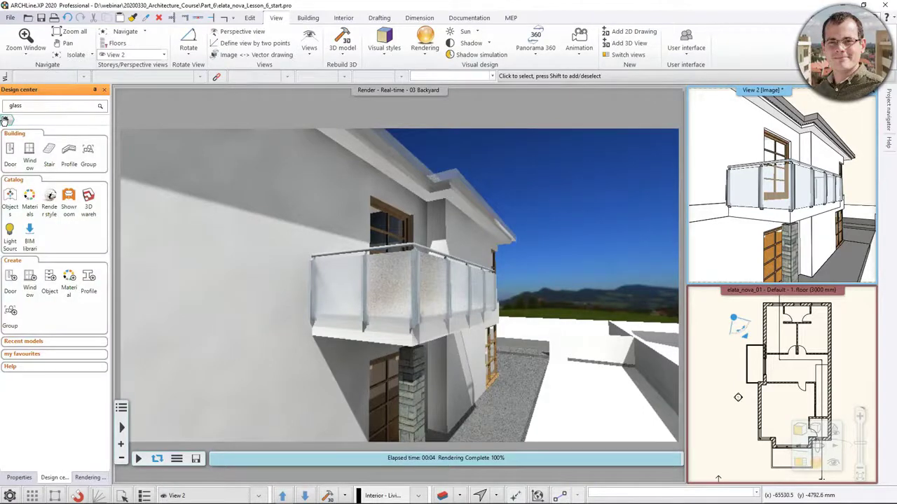
Open the render styles catalog and look through its styles alongside the real-time rendering of the house
click(49, 197)
click(350, 321)
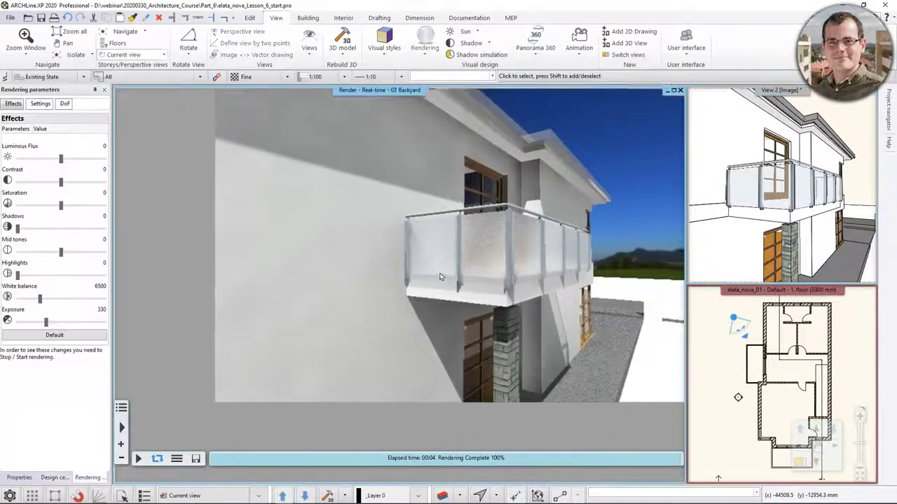
middle_drag(718, 250, 733, 219)
scroll(734, 219, up, 2)
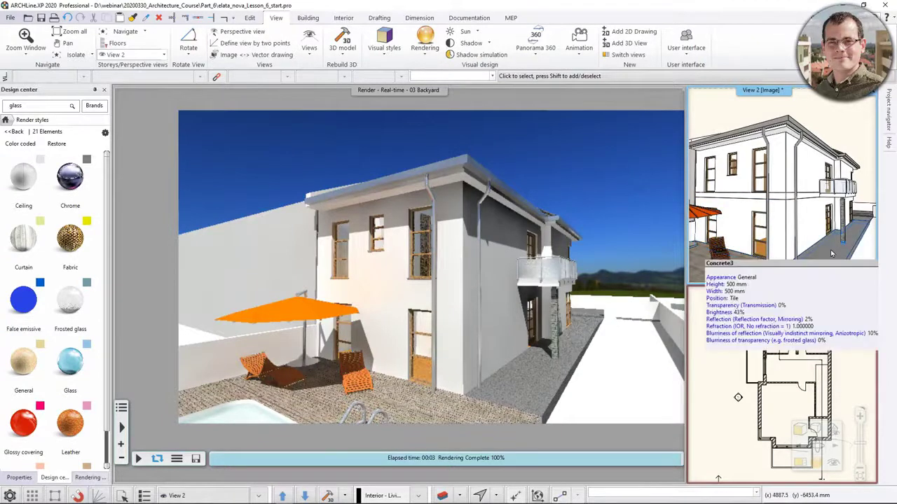
click(319, 293)
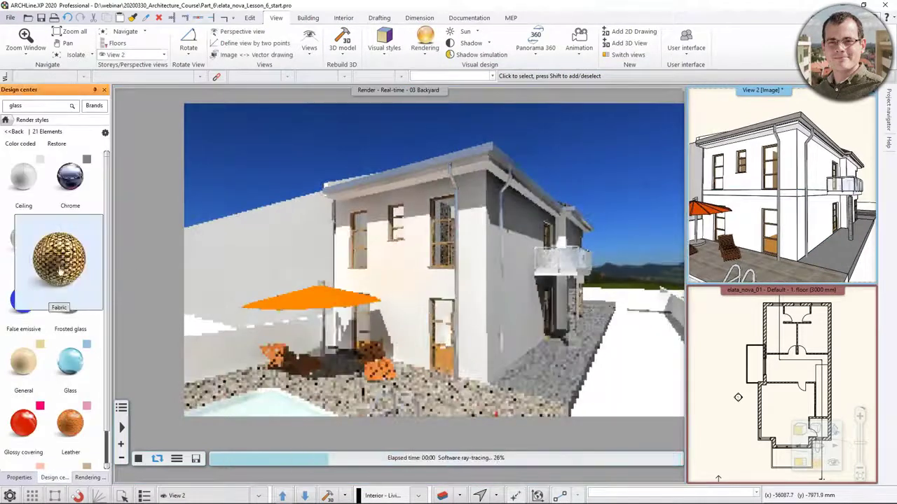
mouse_move(90, 423)
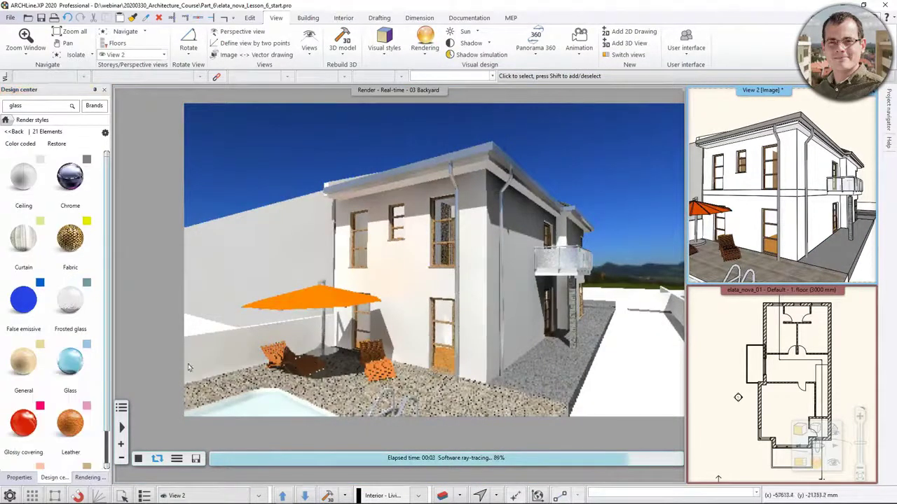
mouse_move(815, 182)
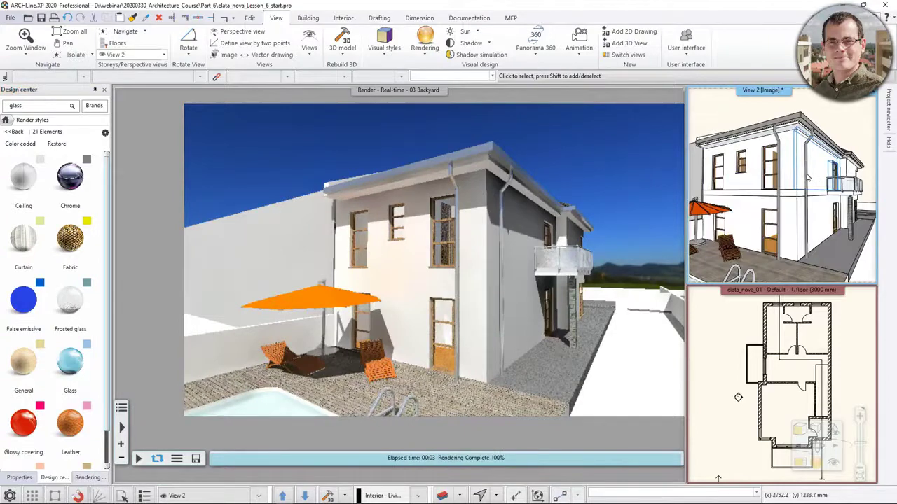
Apply the Glass render style to the panels of the upper-floor balcony railing
scroll(816, 175, up, 5)
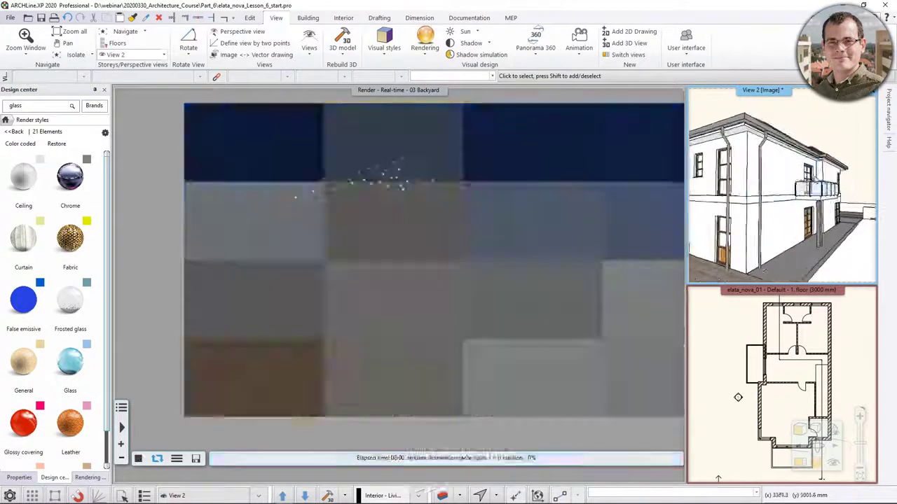
scroll(828, 186, down, 5)
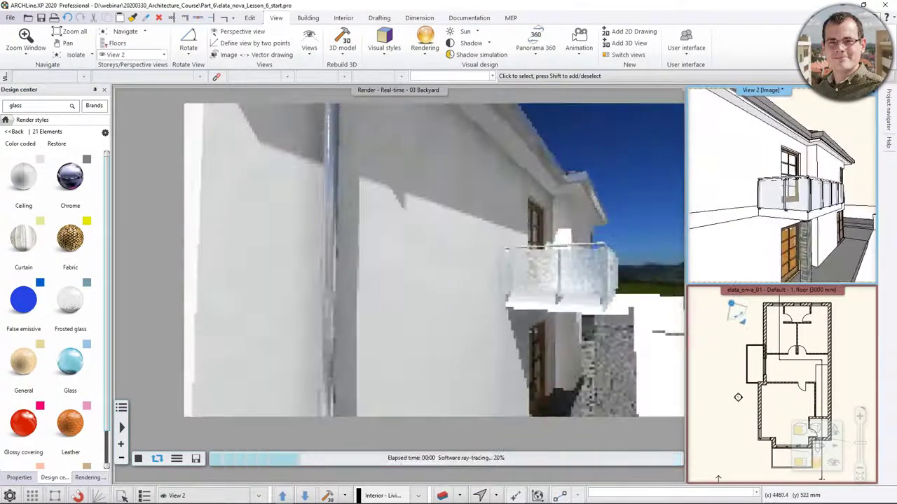
mouse_move(65, 375)
drag(65, 375, 165, 345)
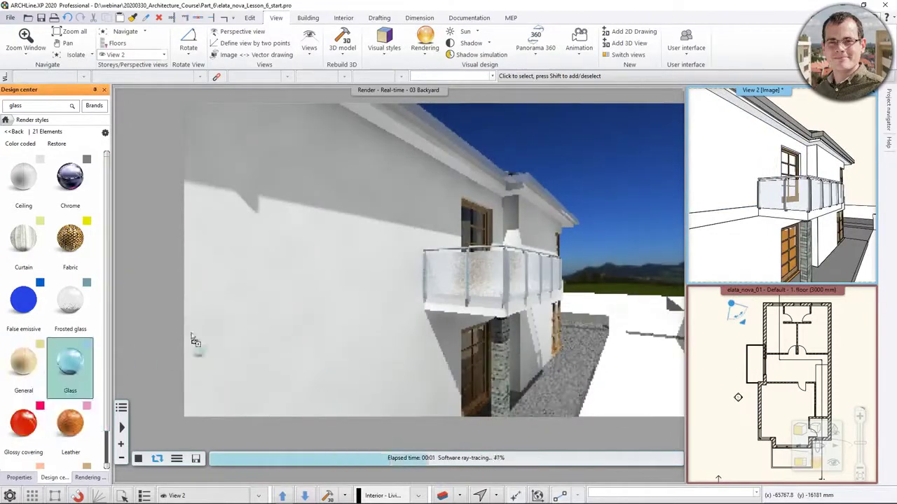
drag(804, 201, 803, 199)
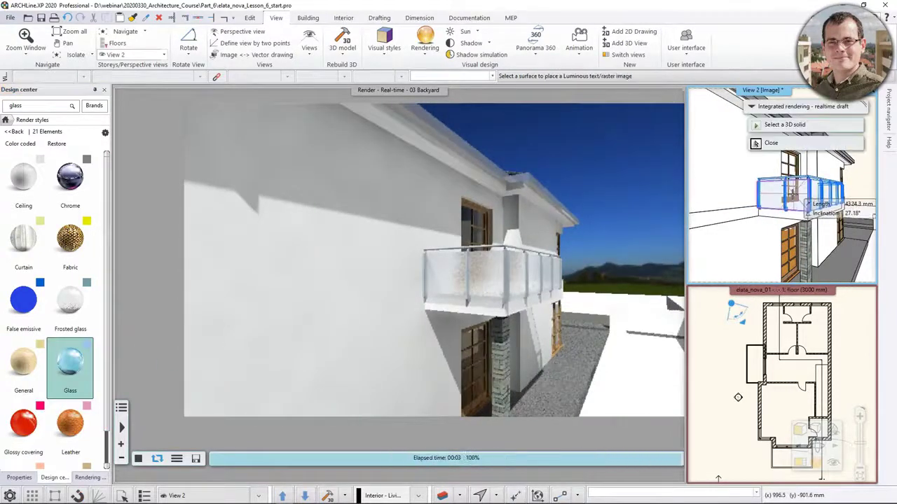
click(805, 201)
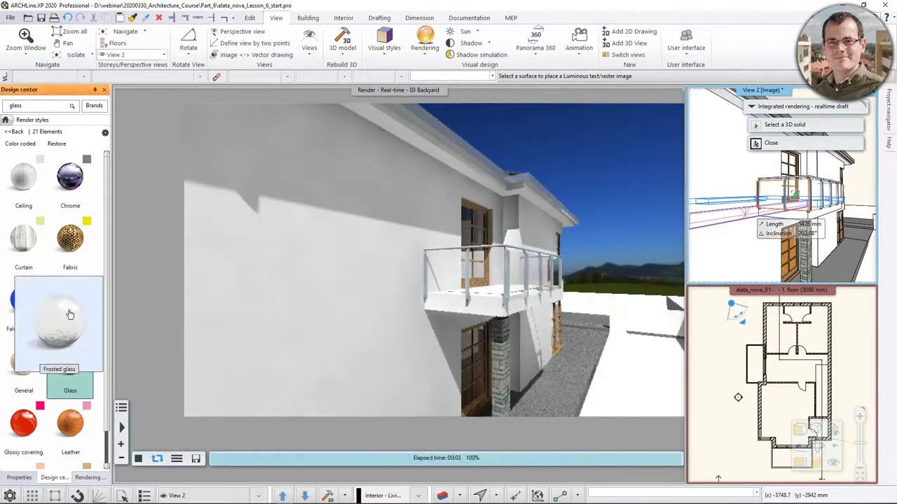
Apply the Frosted glass render style to the balcony railing panels
drag(67, 309, 178, 315)
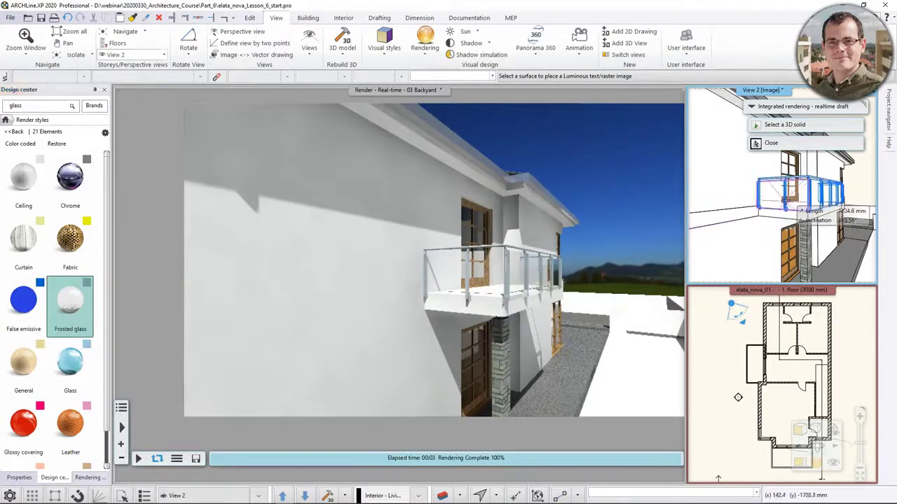
click(809, 202)
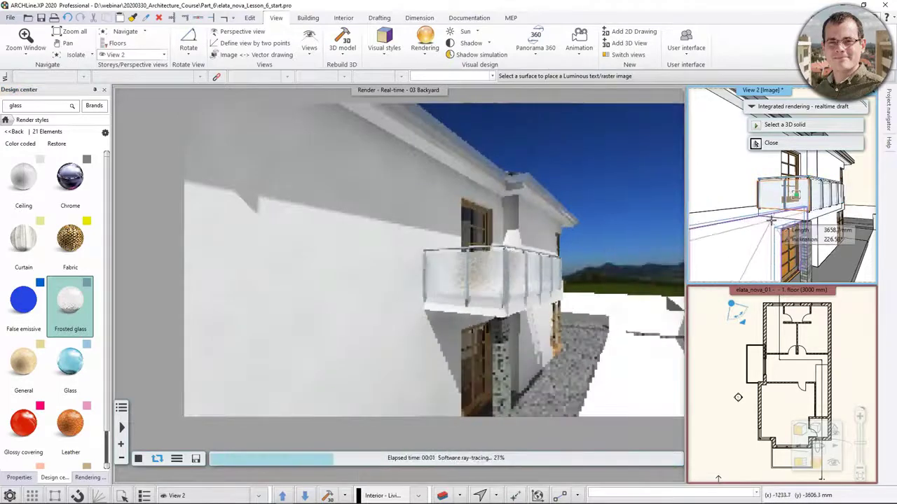
drag(736, 234, 792, 231)
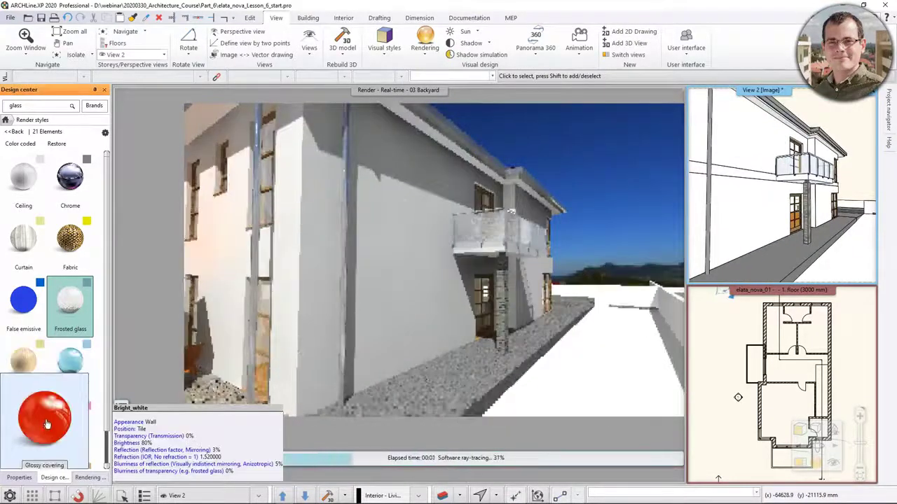
Apply the Wall render style to the long side wall of the house below the balcony
scroll(65, 457, down, 3)
scroll(64, 452, down, 3)
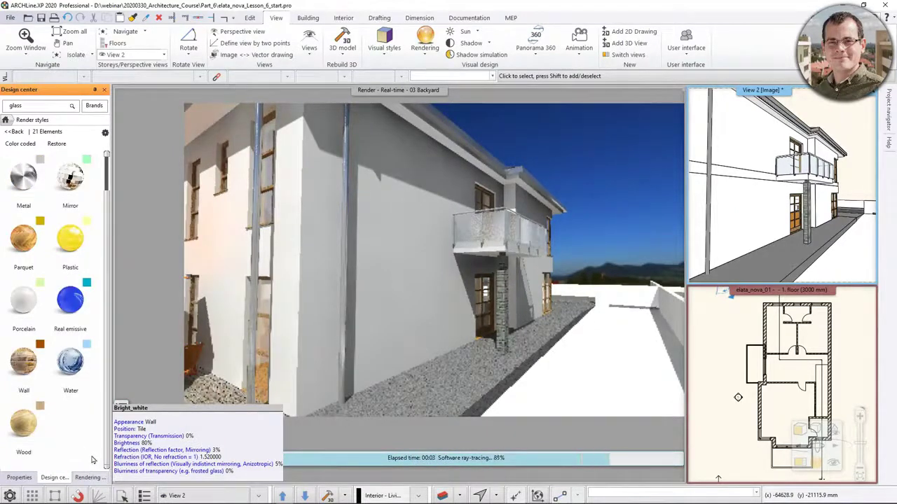
drag(23, 363, 627, 249)
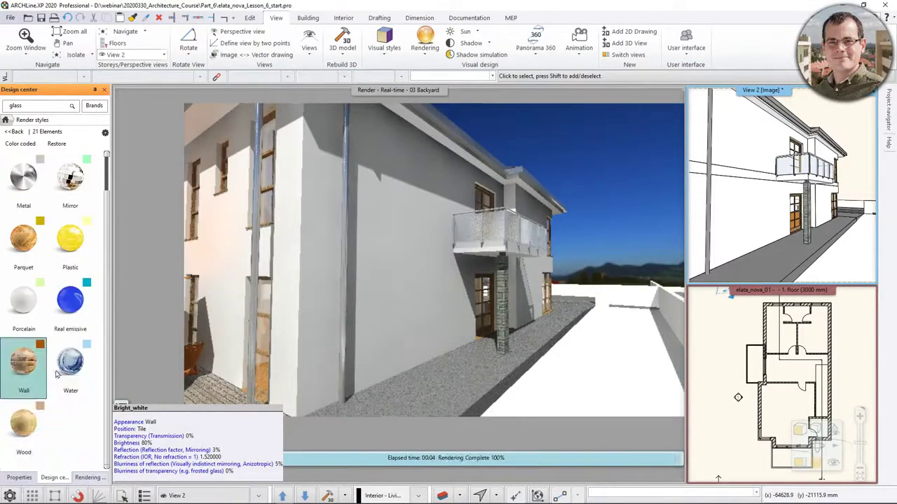
drag(763, 217, 760, 218)
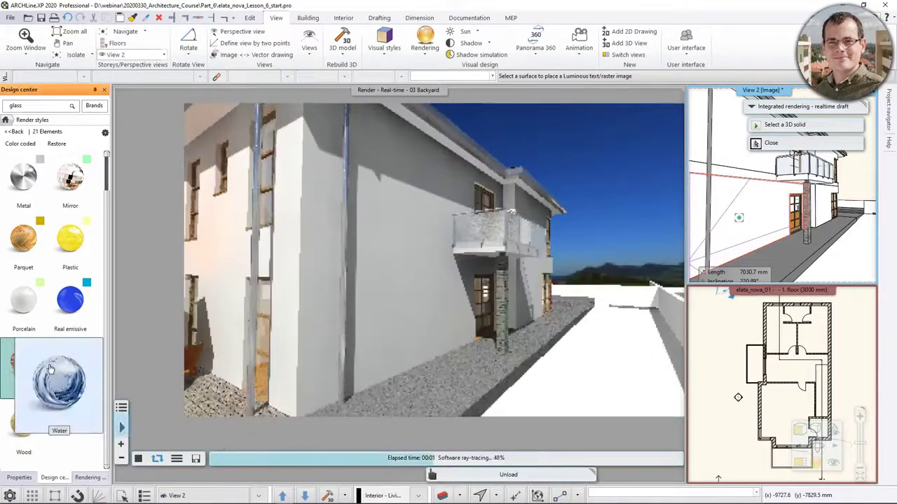
Apply the Ceiling render style to the underside of the roof eaves
scroll(35, 260, up, 3)
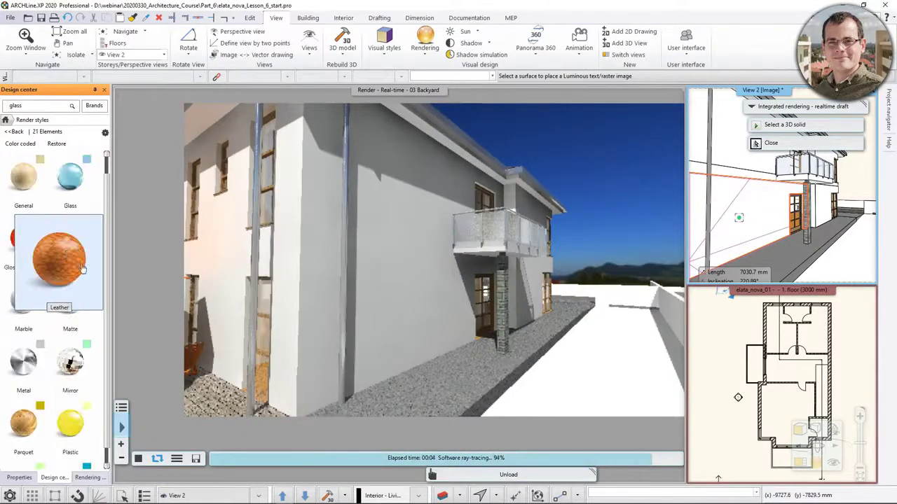
scroll(42, 273, up, 3)
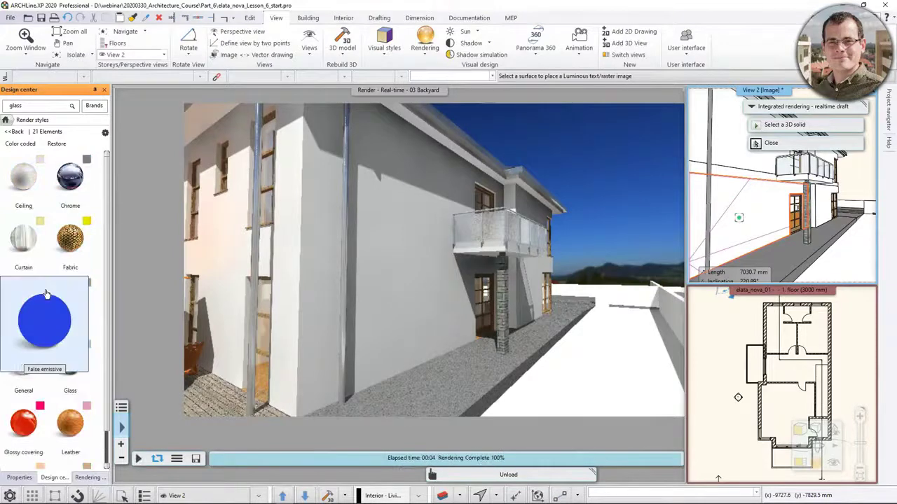
drag(26, 181, 168, 202)
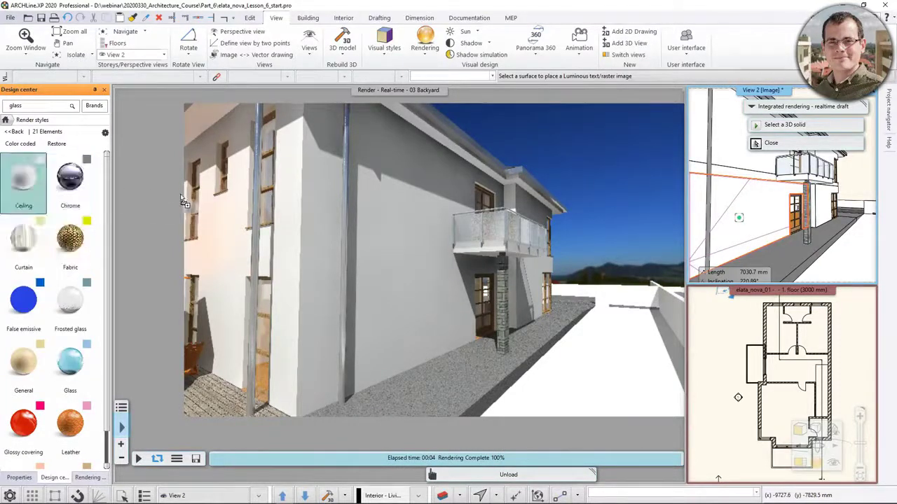
middle_drag(715, 128, 720, 126)
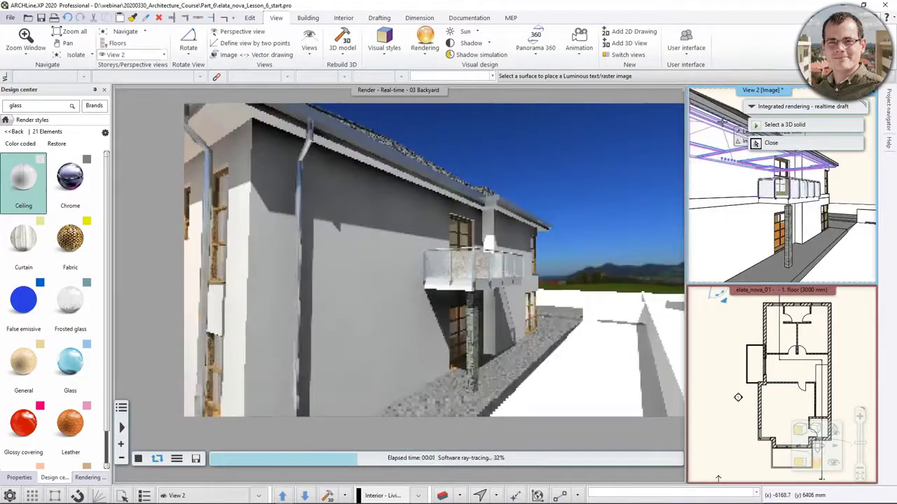
key(Escape)
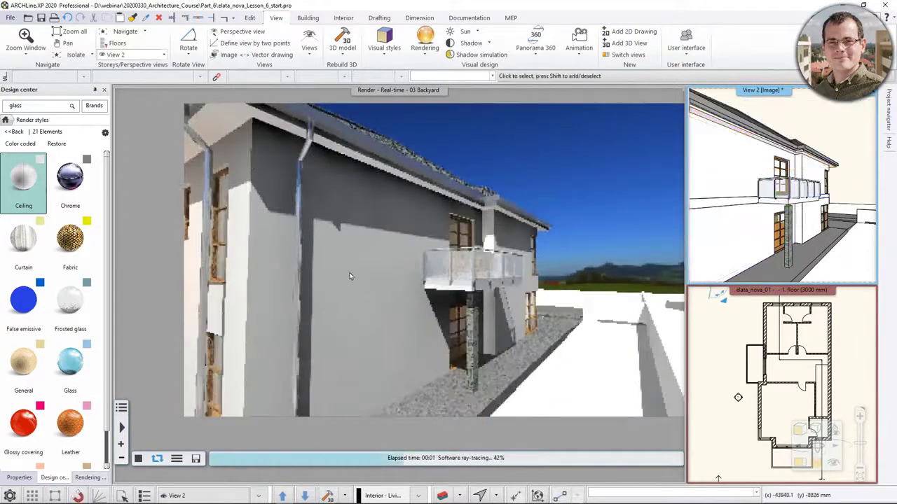
Make the 3D view of the pool and house the main view and colour code its surfaces by render style
middle_drag(714, 208, 816, 169)
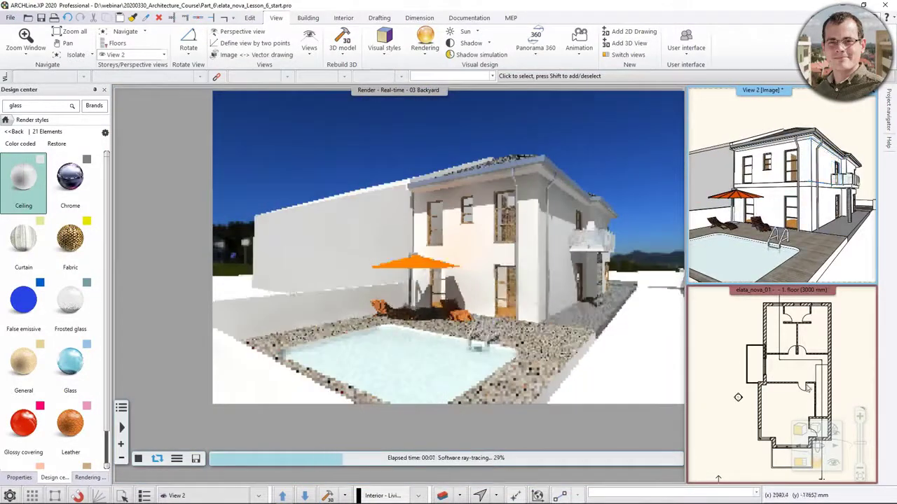
click(799, 464)
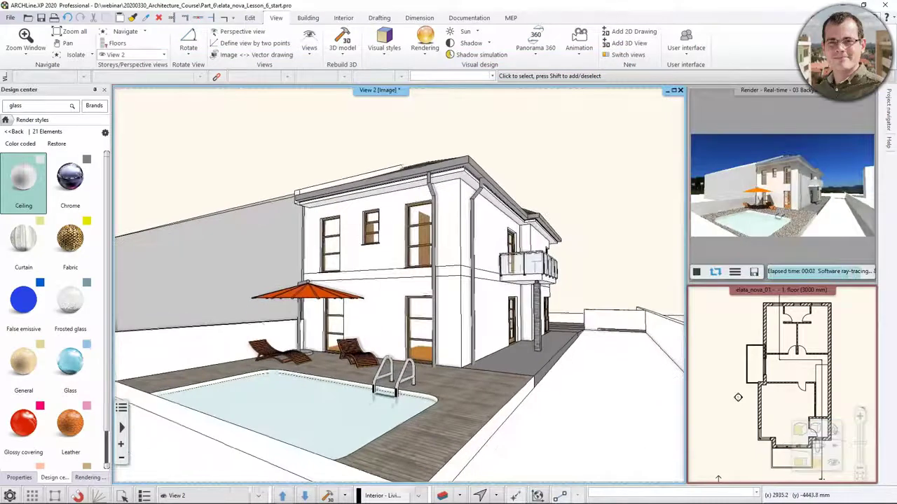
click(19, 143)
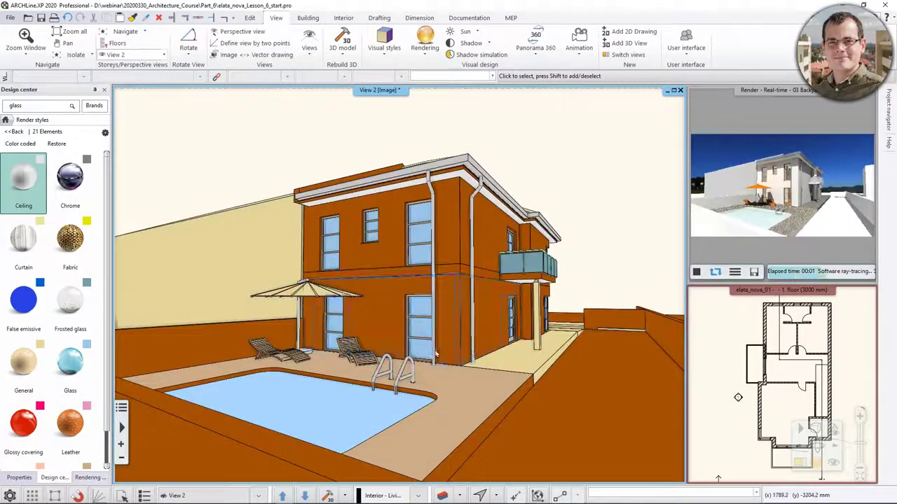
scroll(364, 231, up, 3)
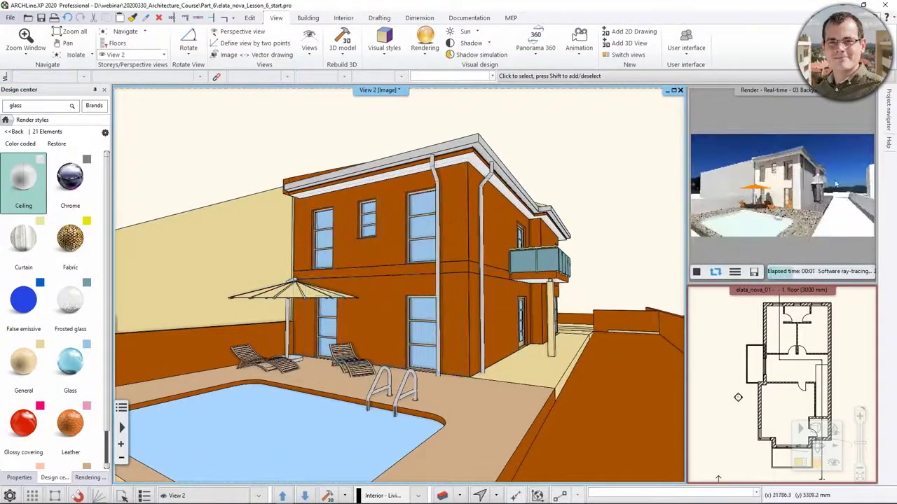
Apply the Water render style to the water surface of the swimming pool
mouse_move(50, 229)
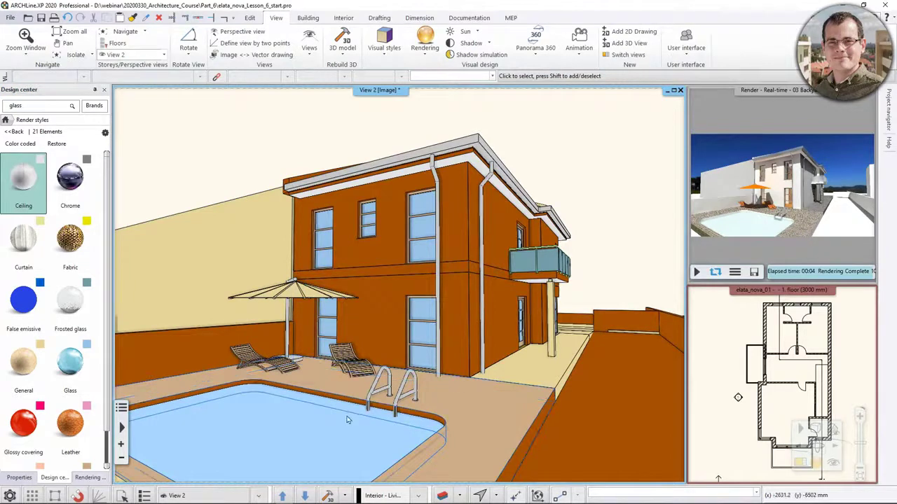
scroll(152, 421, down, 5)
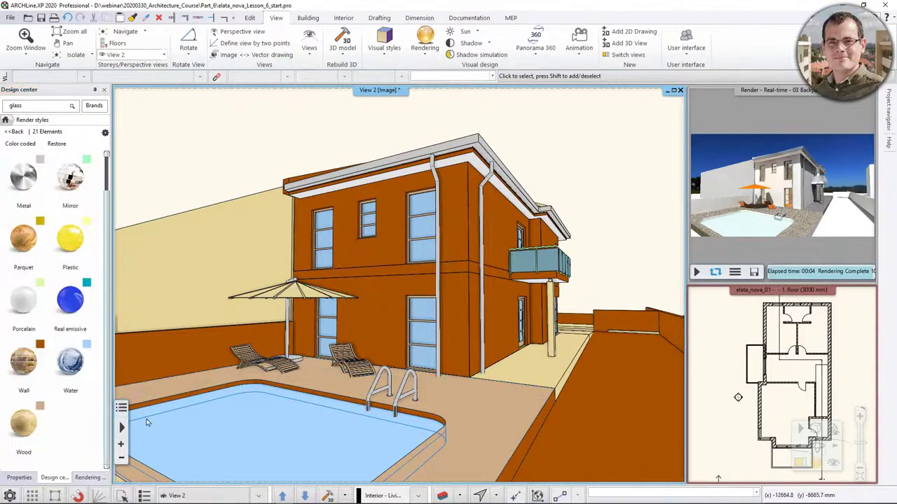
mouse_move(82, 381)
click(71, 376)
click(280, 438)
Apply the Metal render style to the handrails of the pool ladder
scroll(364, 420, up, 2)
scroll(384, 407, up, 4)
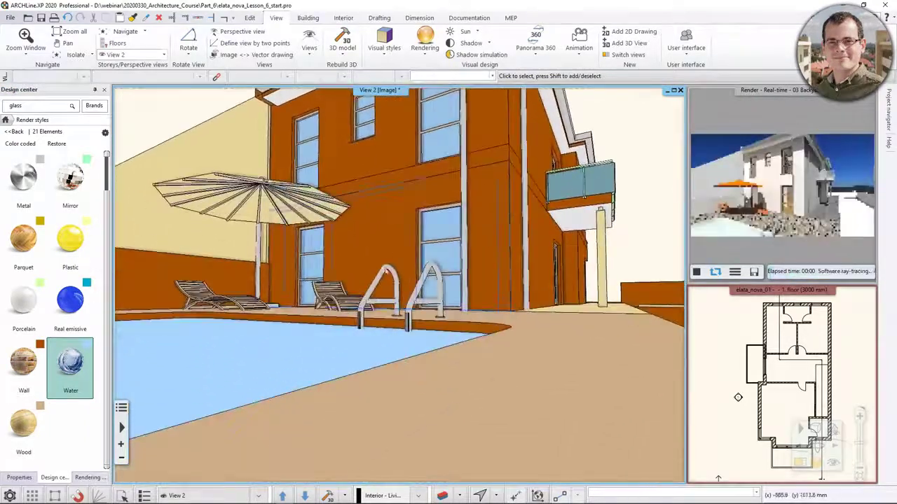
scroll(397, 306, up, 3)
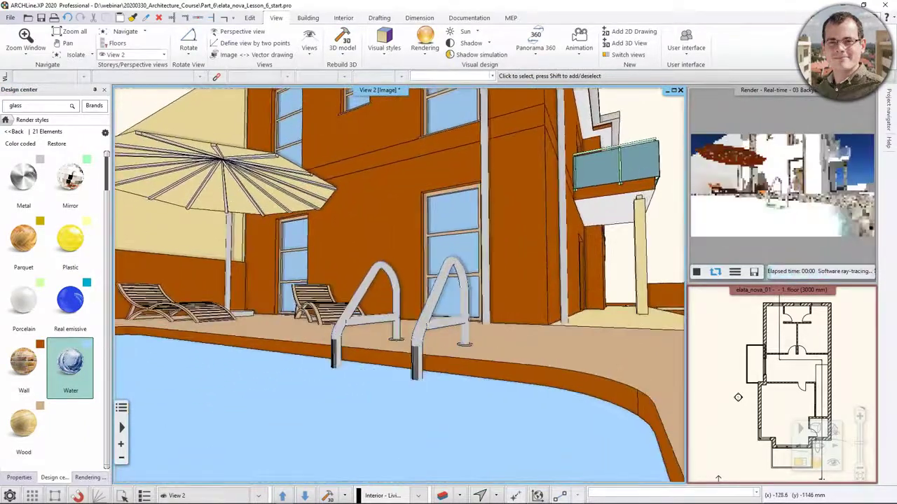
mouse_move(35, 195)
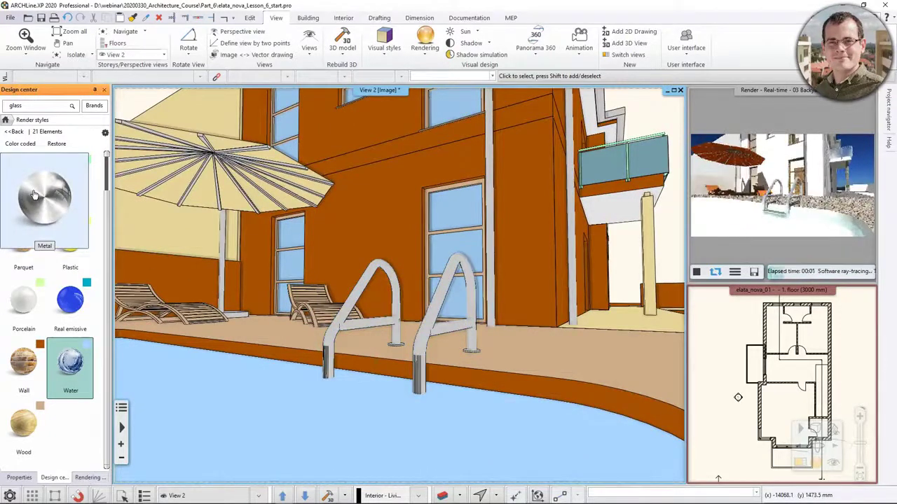
drag(35, 195, 241, 306)
drag(338, 323, 123, 249)
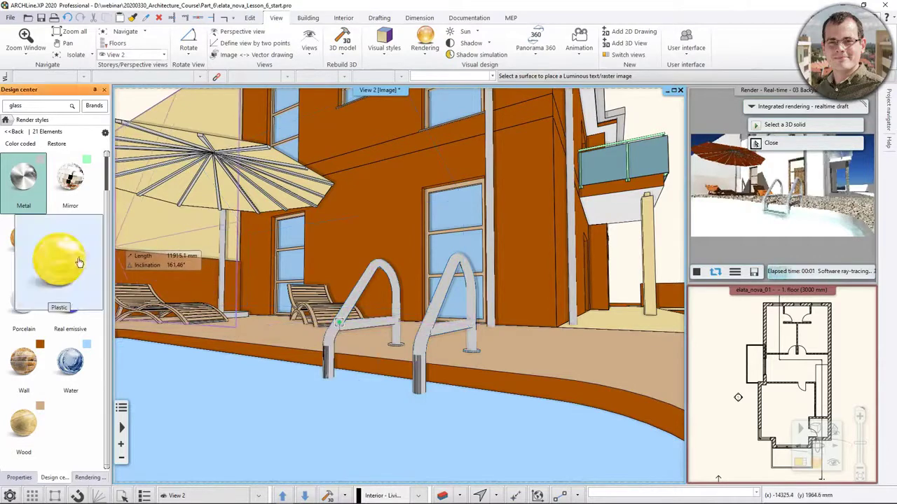
Apply the Chrome render style to the pool ladder handrails
scroll(78, 350, down, 5)
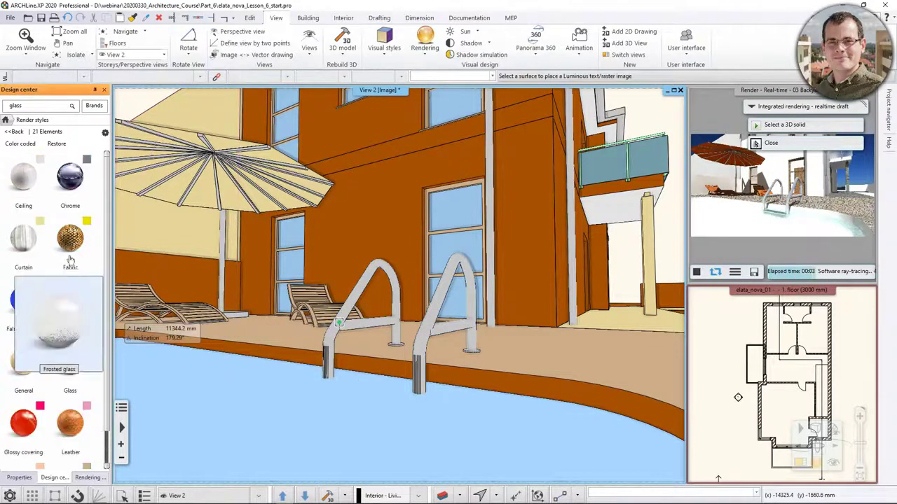
drag(70, 179, 137, 237)
drag(339, 322, 329, 333)
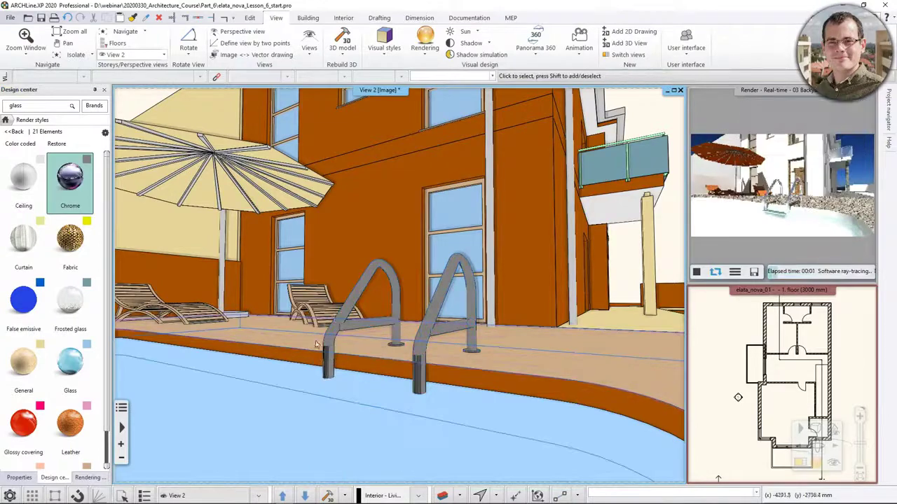
middle_drag(343, 339, 351, 339)
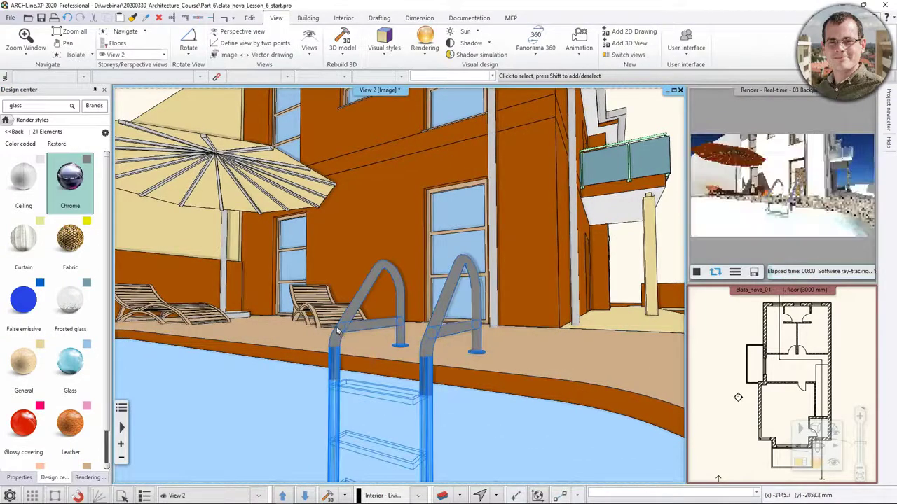
key(Escape)
Apply the Fabric render style to the canopy of the parasol beside the pool
middle_drag(200, 294, 309, 211)
click(70, 239)
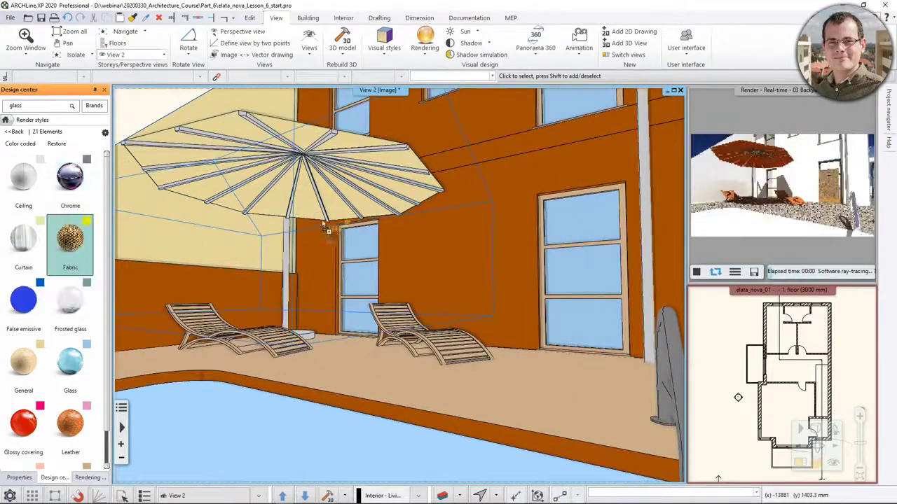
click(306, 208)
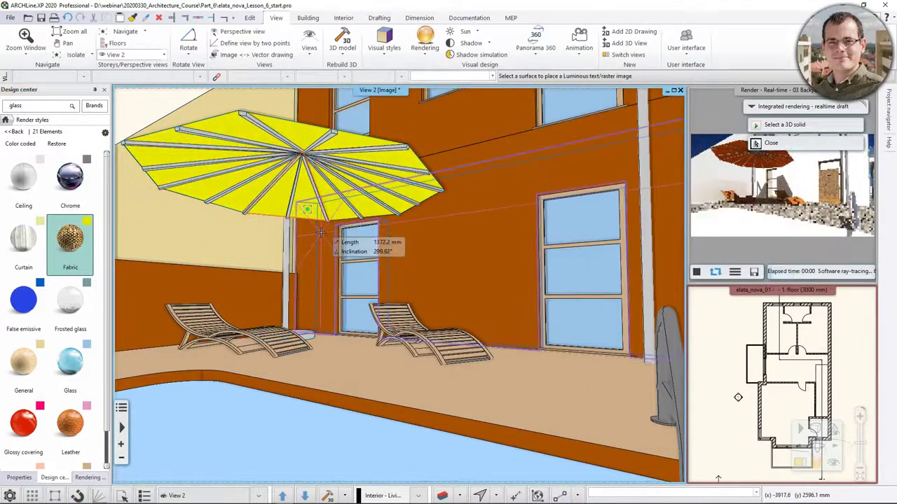
Examine the facade with the stone columns in the 3D view and in the enlarged real-time rendering
middle_drag(306, 208, 579, 356)
middle_drag(329, 258, 387, 254)
middle_drag(425, 224, 565, 288)
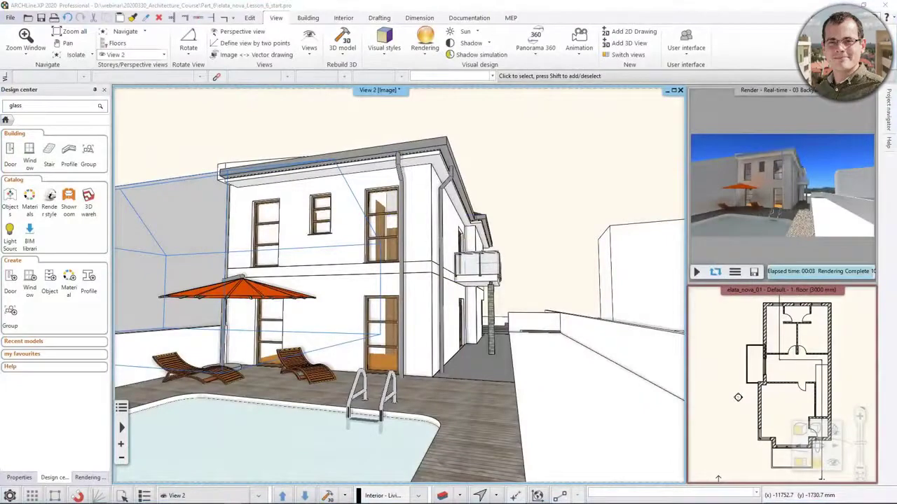
middle_drag(463, 337, 301, 336)
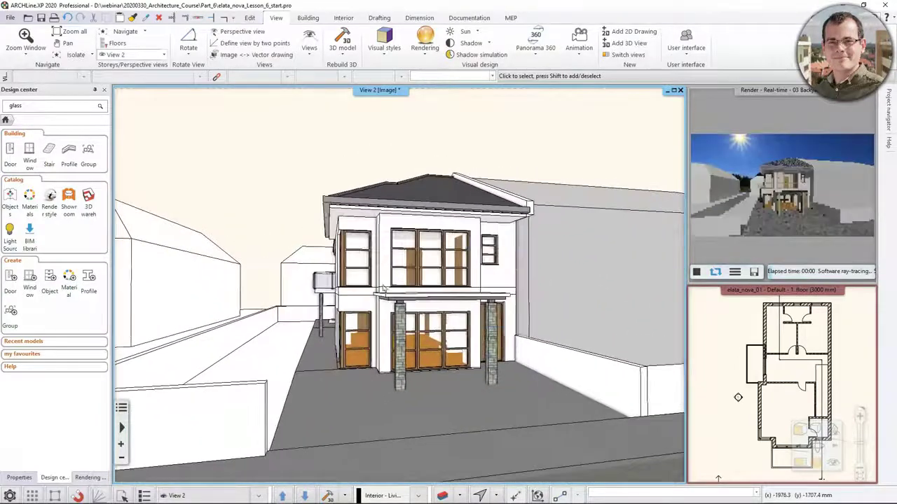
click(836, 106)
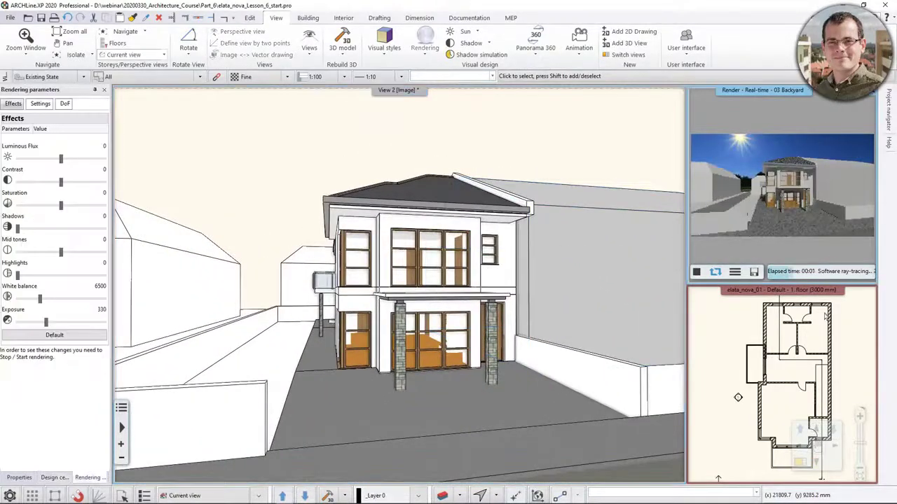
click(480, 495)
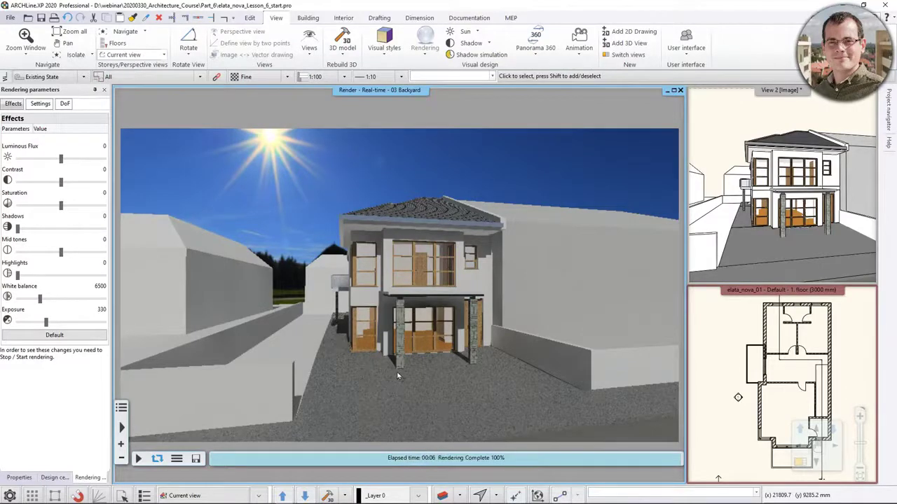
click(811, 113)
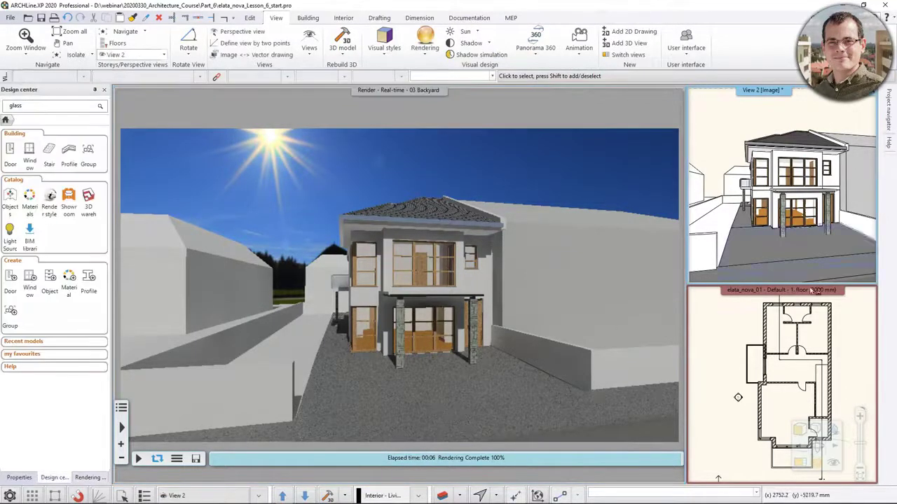
click(480, 495)
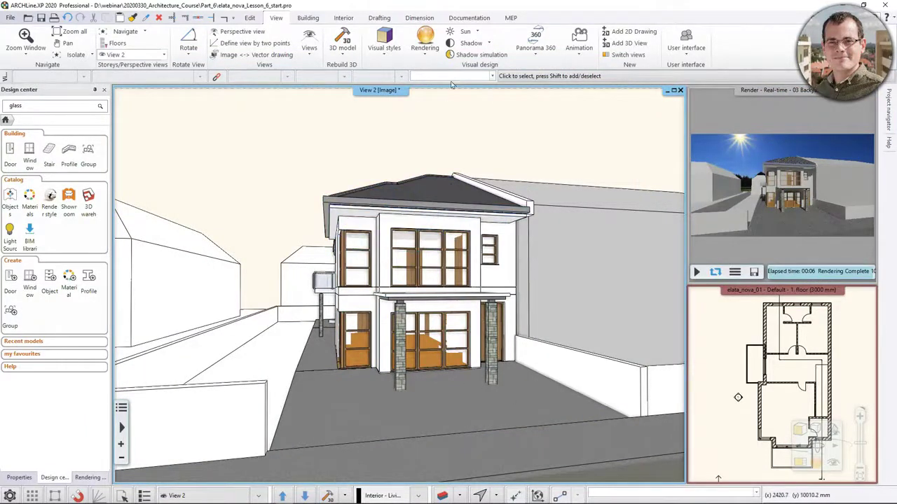
Display the Heliodon around the house and frame it from a raised viewpoint
click(479, 32)
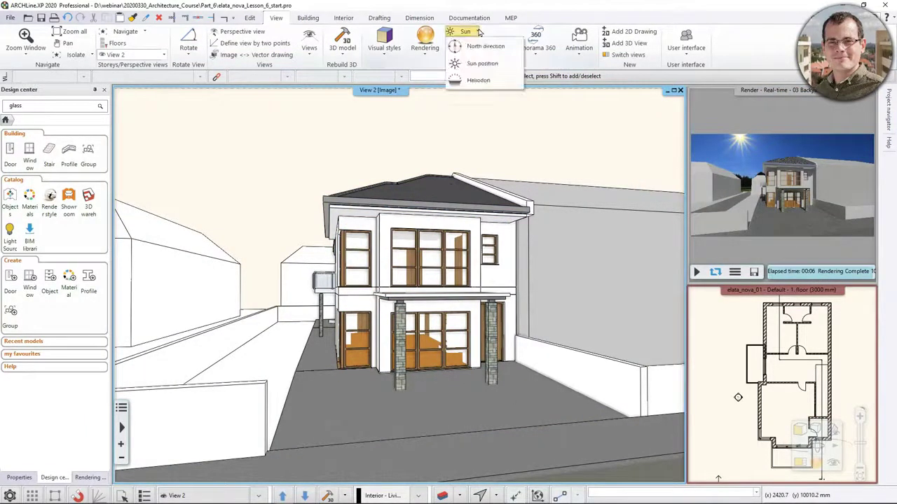
click(477, 81)
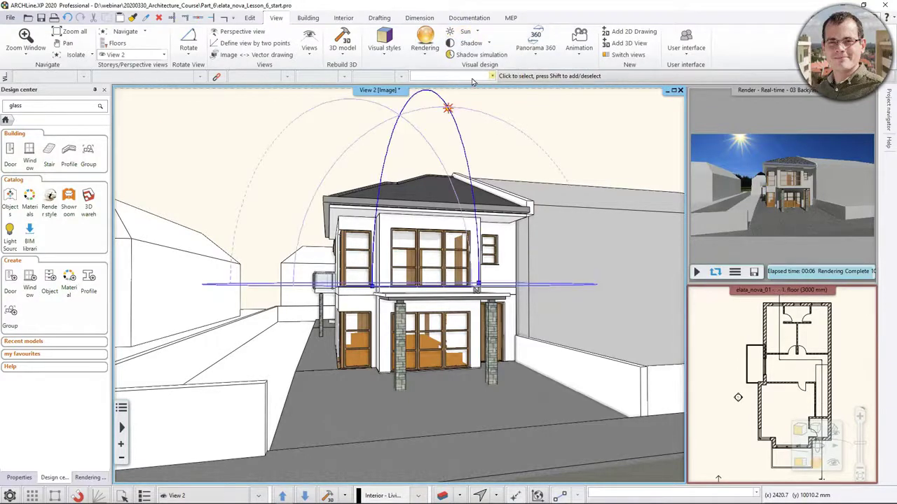
mouse_move(434, 217)
middle_down()
mouse_move(407, 224)
mouse_move(463, 228)
mouse_move(395, 234)
mouse_move(434, 232)
middle_up()
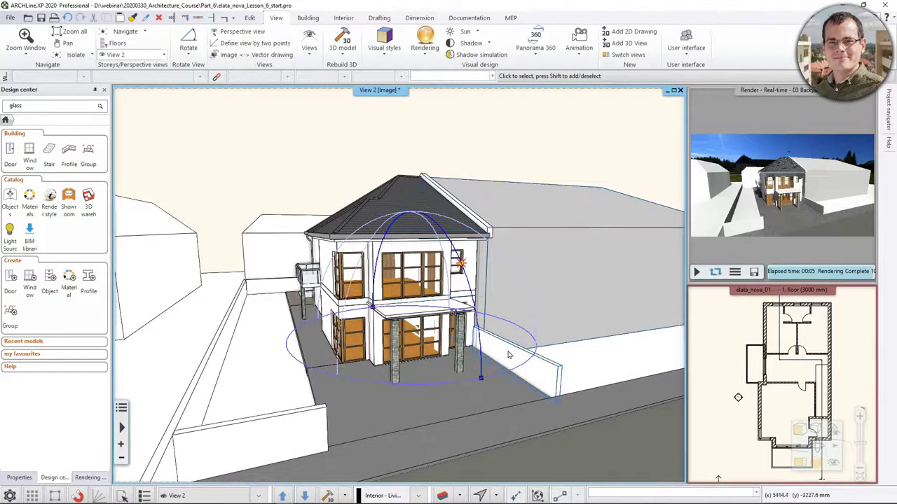
Rotate the heliodon's sun path slightly around the house and move the sun along it past the peak toward the balcony side
click(483, 382)
click(512, 379)
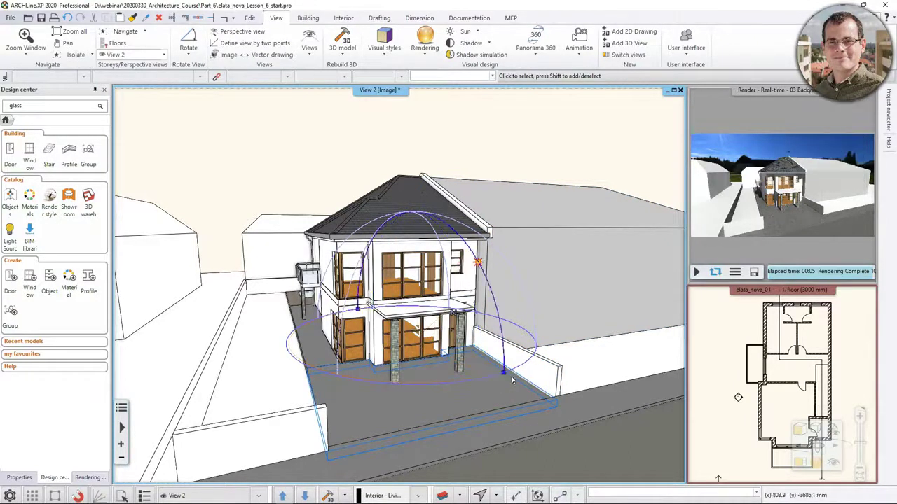
click(479, 267)
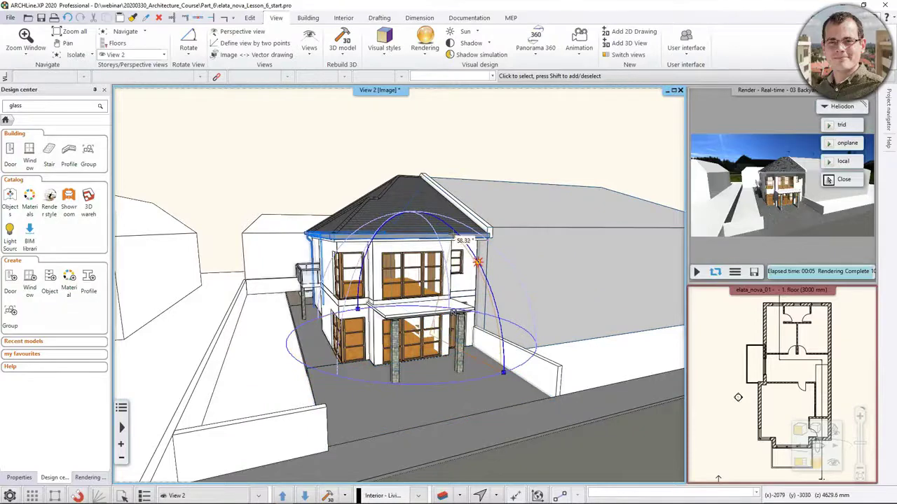
click(379, 228)
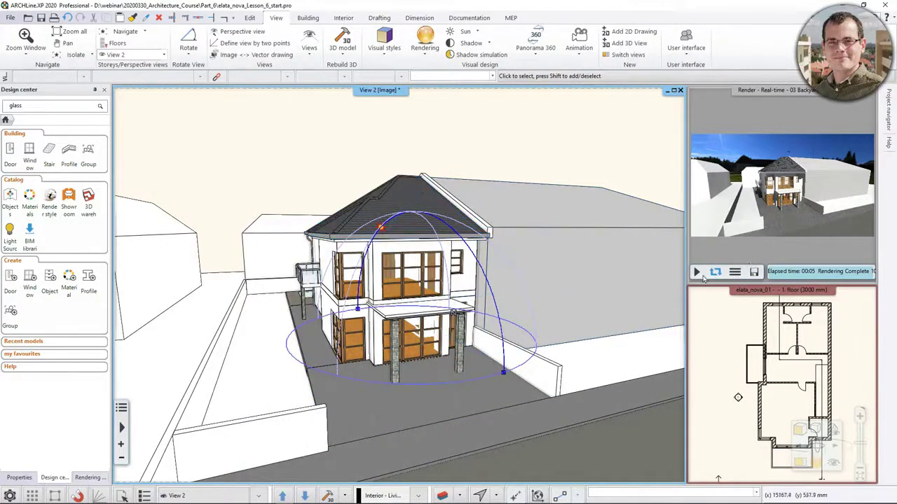
Examine the front facade with the sun high above it in the 3D view and in the enlarged real-time rendering
middle_drag(517, 311, 452, 312)
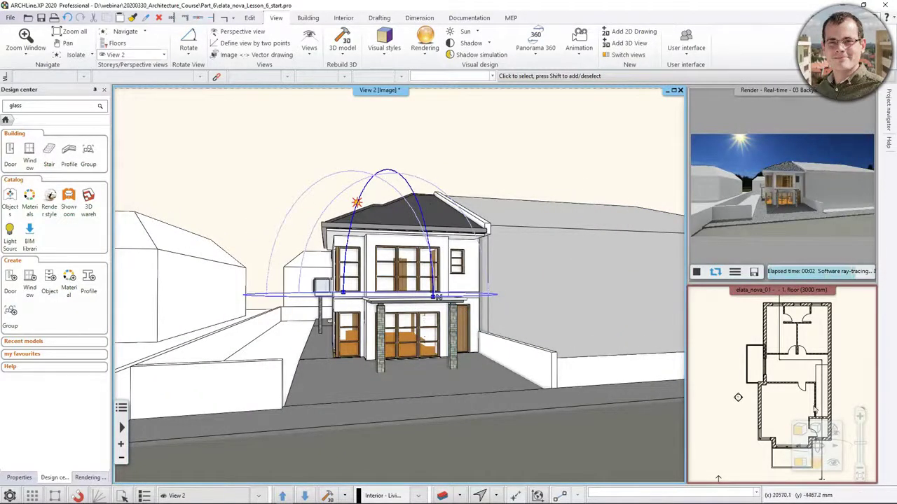
click(800, 464)
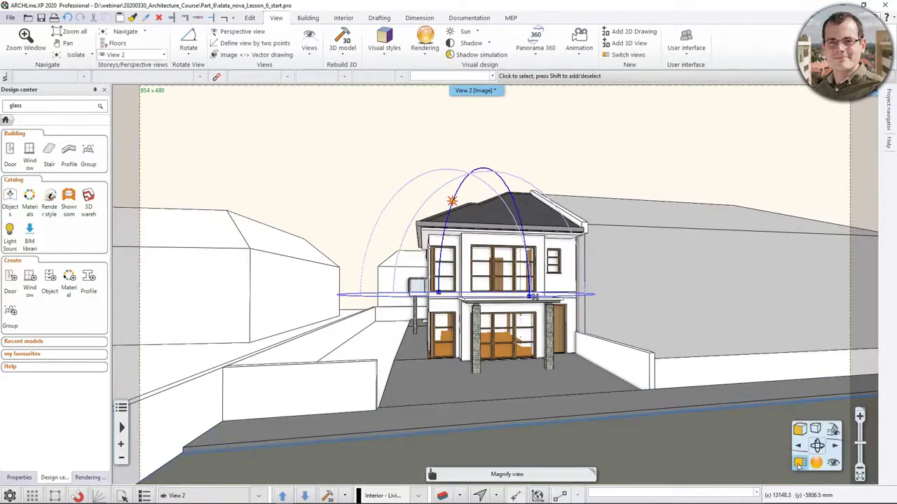
click(799, 463)
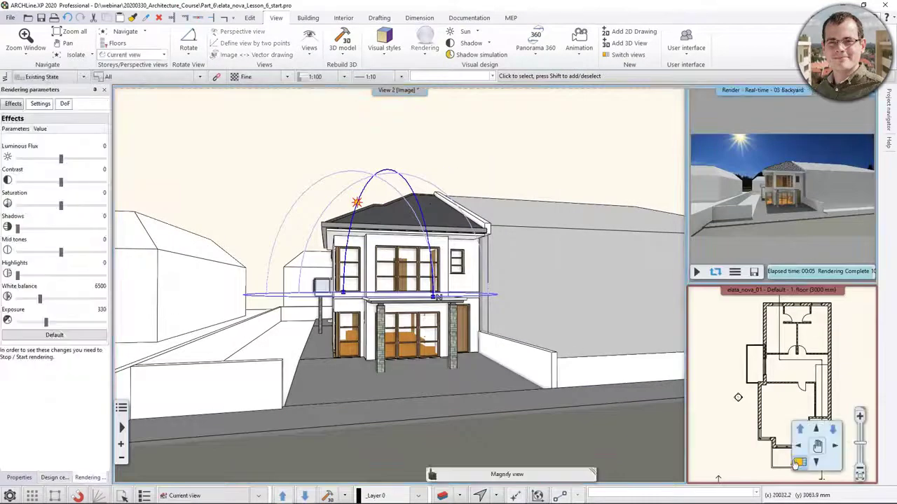
click(799, 464)
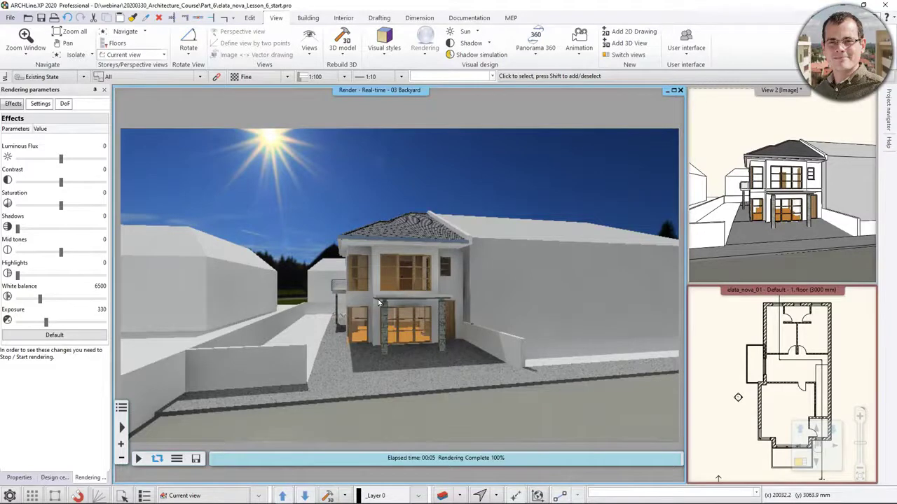
Hide the Heliodon and enlarge the 3D view of the house in place of the real-time rendering
click(754, 119)
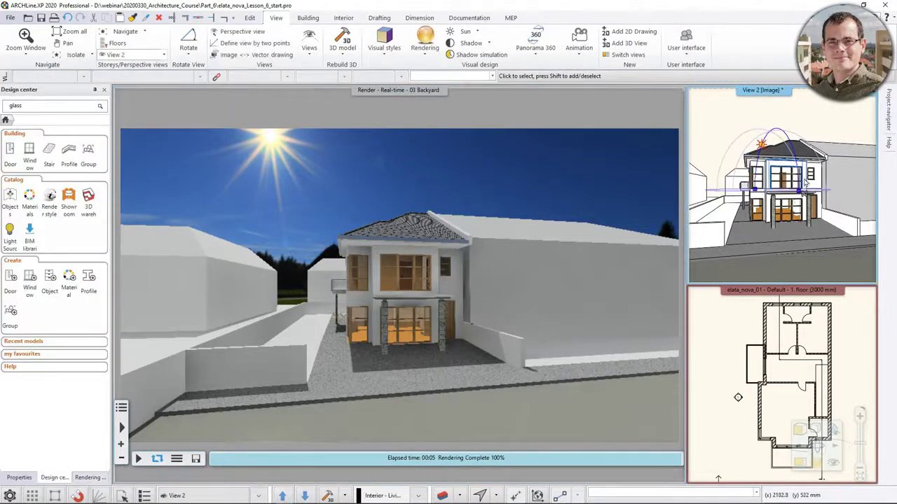
click(465, 32)
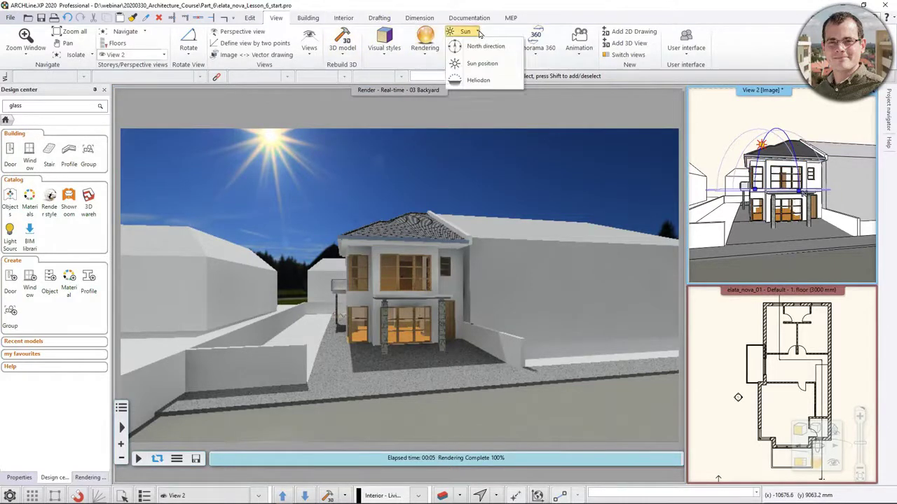
click(479, 81)
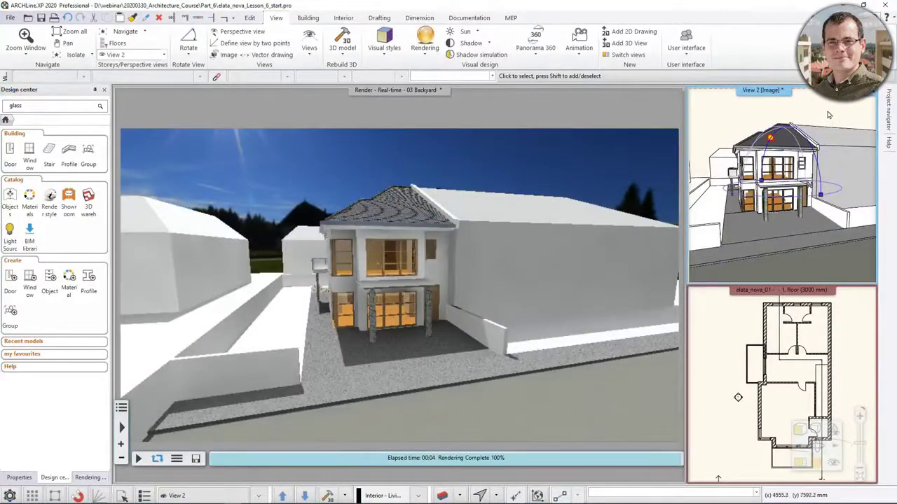
click(785, 178)
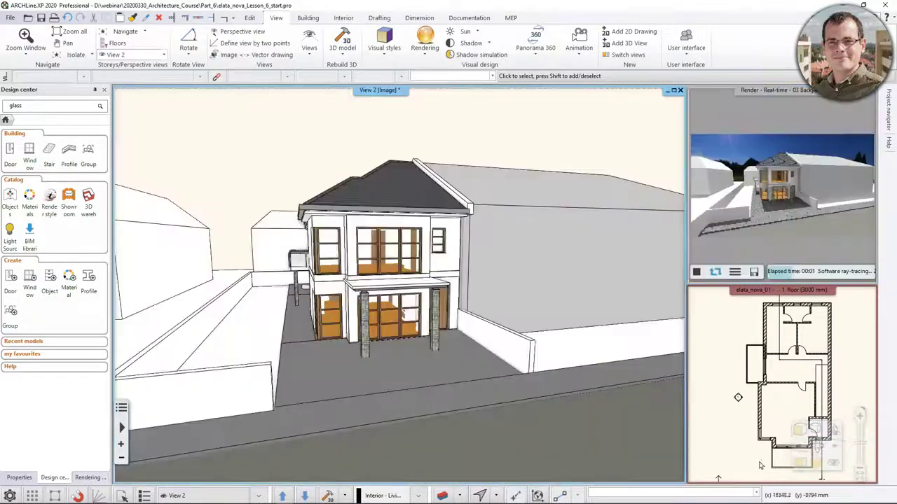
Find the material of the stone column beneath the balcony and search the in-model materials for "stonewall"
scroll(337, 351, up, 1)
middle_drag(337, 350, 258, 289)
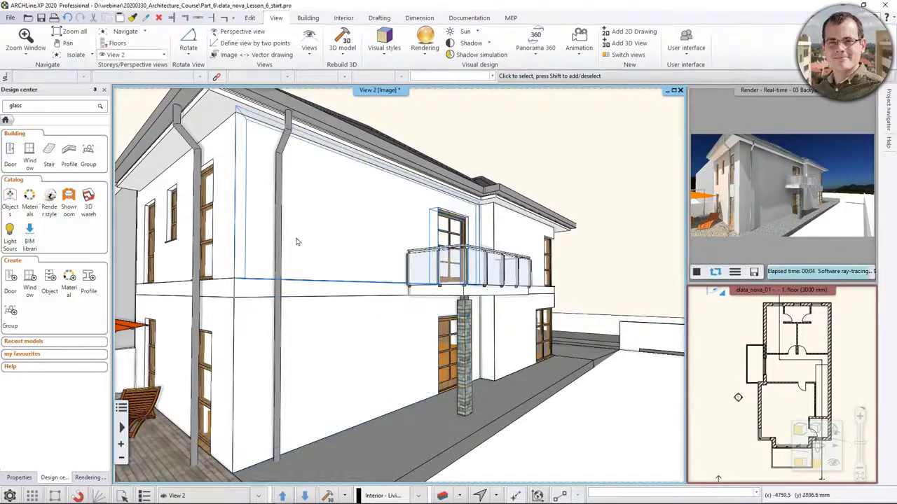
right_click(466, 340)
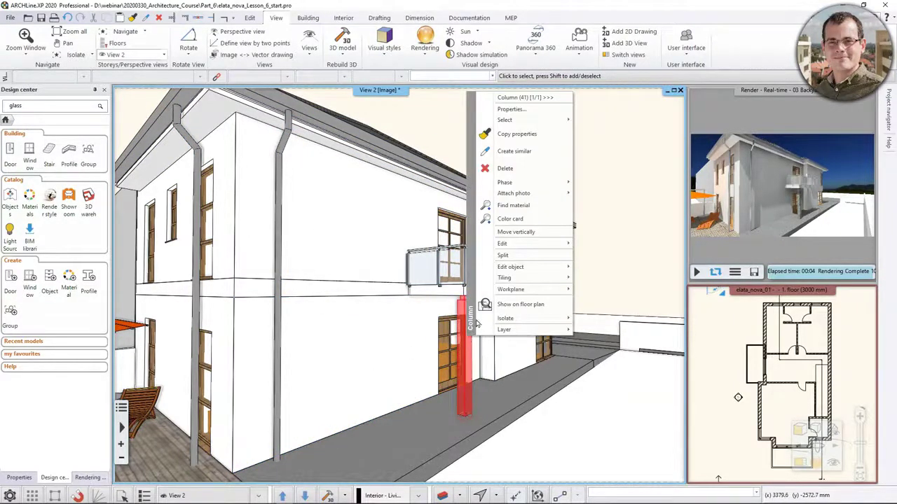
click(501, 205)
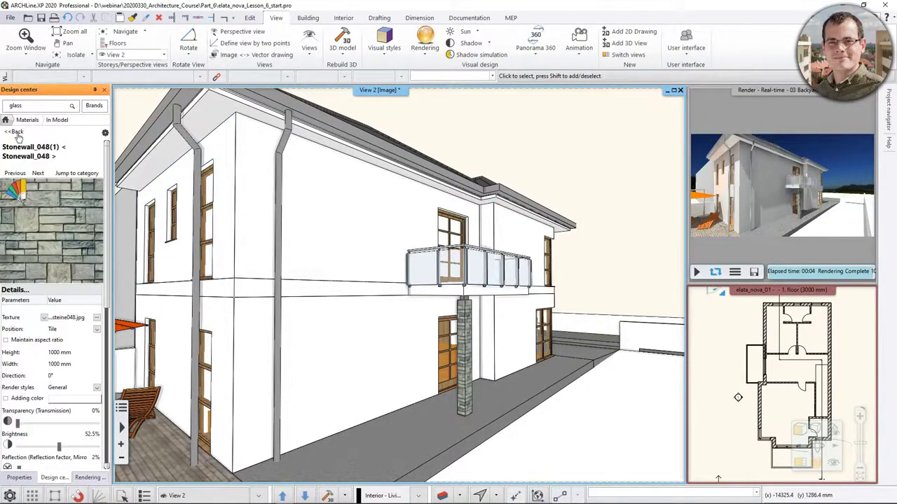
click(14, 131)
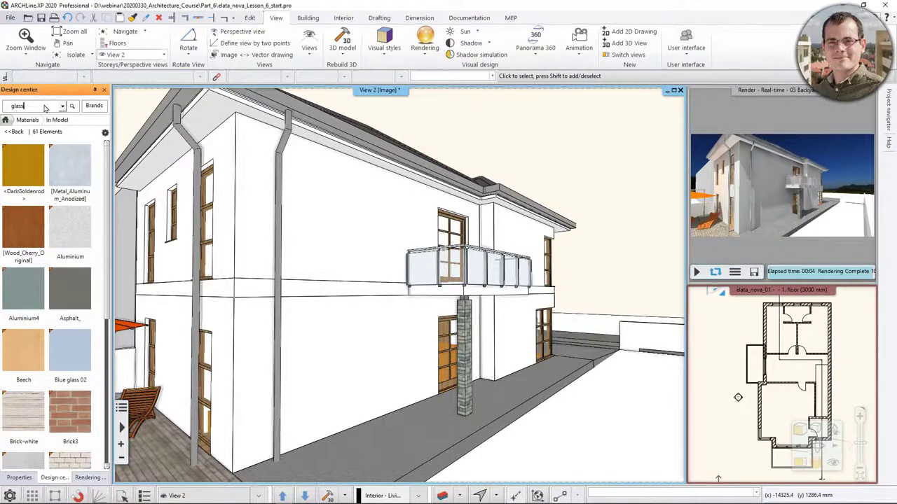
text(stonewall)
click(70, 106)
Apply the Stonewall_048 material to the edge of the slab between the two storeys
mouse_move(30, 170)
mouse_down()
mouse_move(361, 312)
mouse_move(351, 289)
mouse_up()
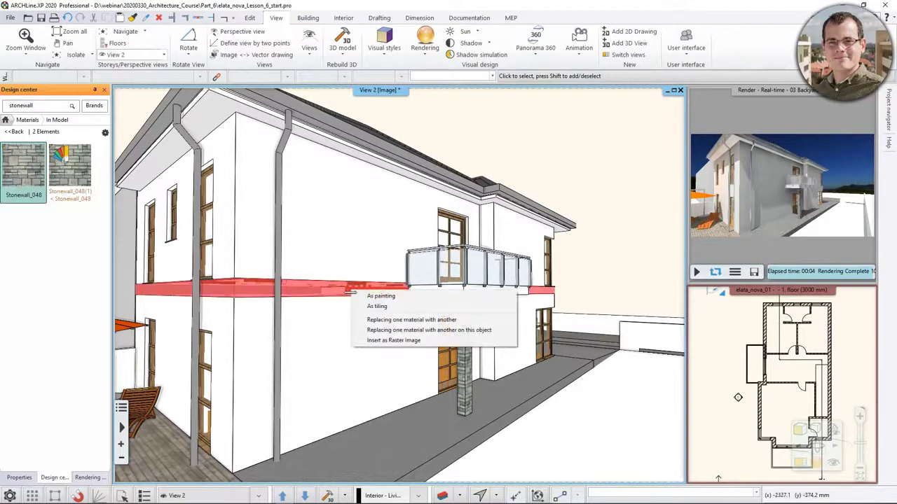
click(393, 340)
click(370, 321)
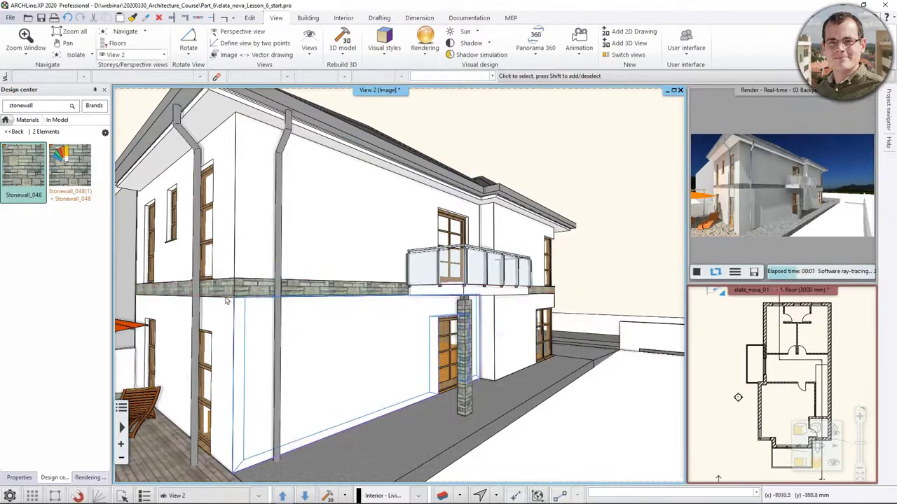
Check the slab's material assignments in its properties and undo the stone finish on its edge
middle_drag(393, 280, 354, 300)
click(355, 300)
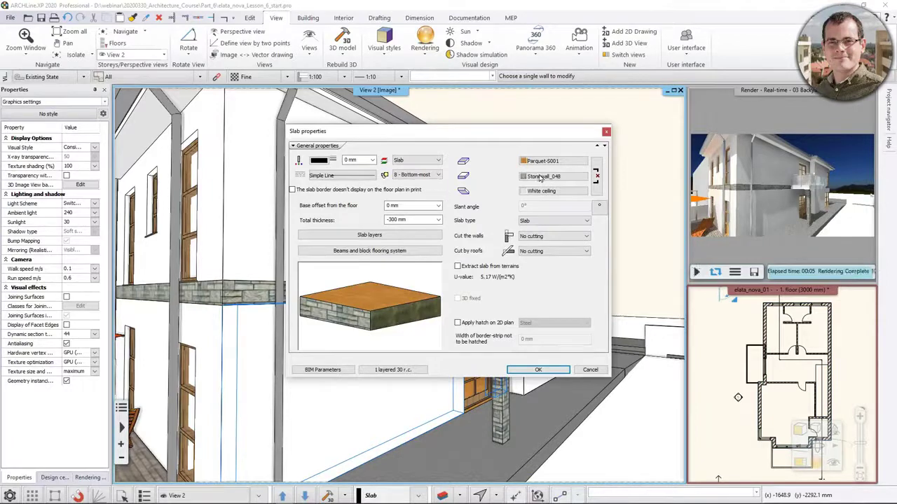
click(592, 370)
scroll(398, 299, up, 2)
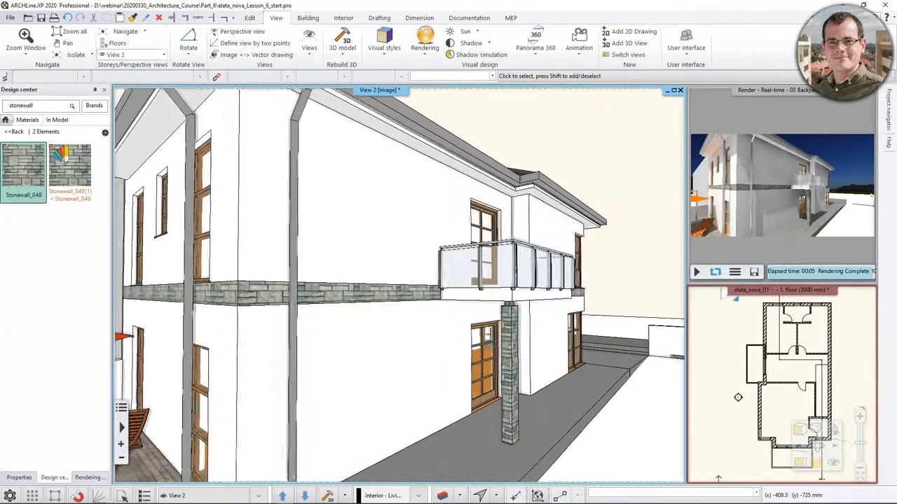
click(67, 18)
click(67, 18)
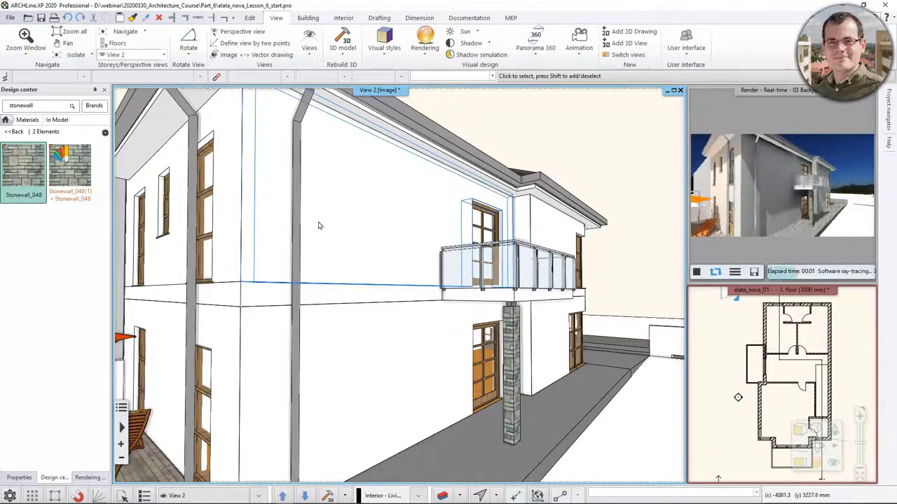
Apply Stonewall_048 as tiling to the upper-floor and ground-floor walls on the balcony side
scroll(312, 228, up, 2)
scroll(313, 228, down, 1)
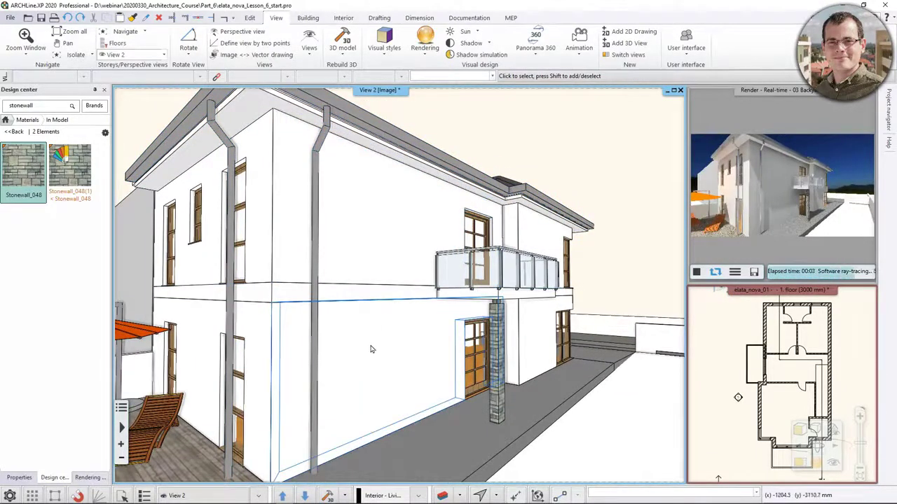
drag(67, 190, 351, 225)
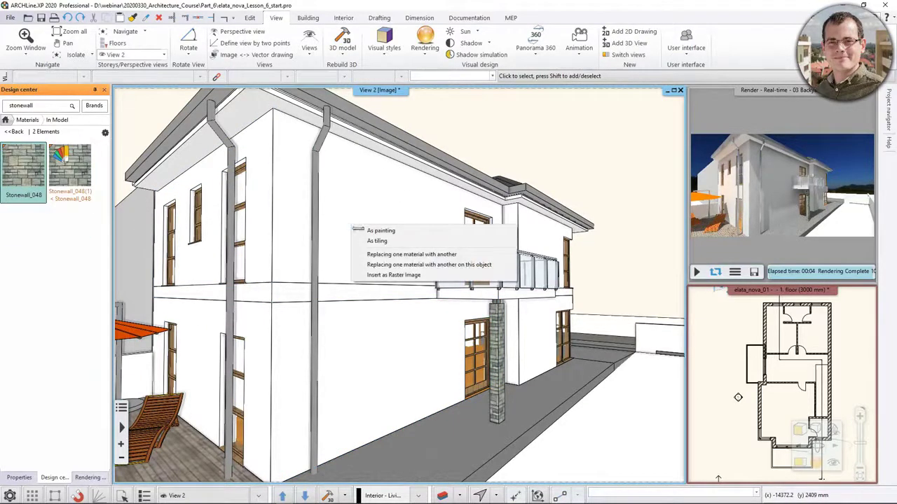
click(372, 240)
click(384, 224)
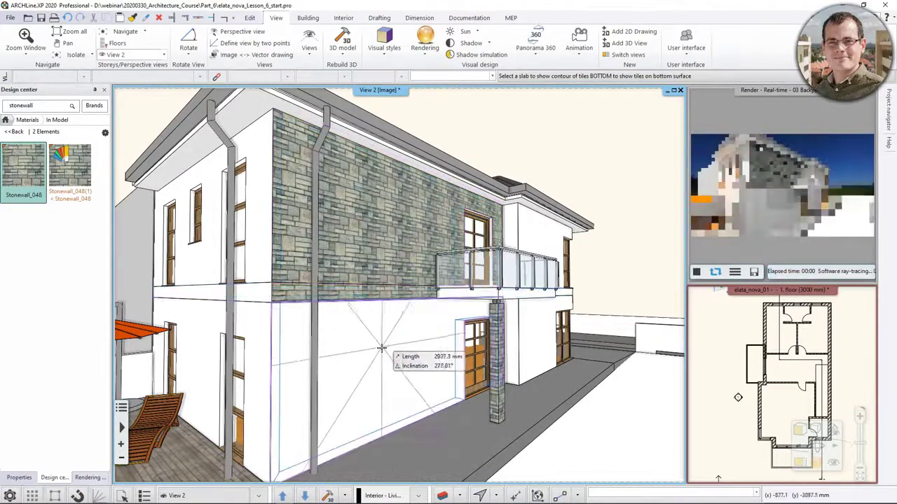
click(383, 357)
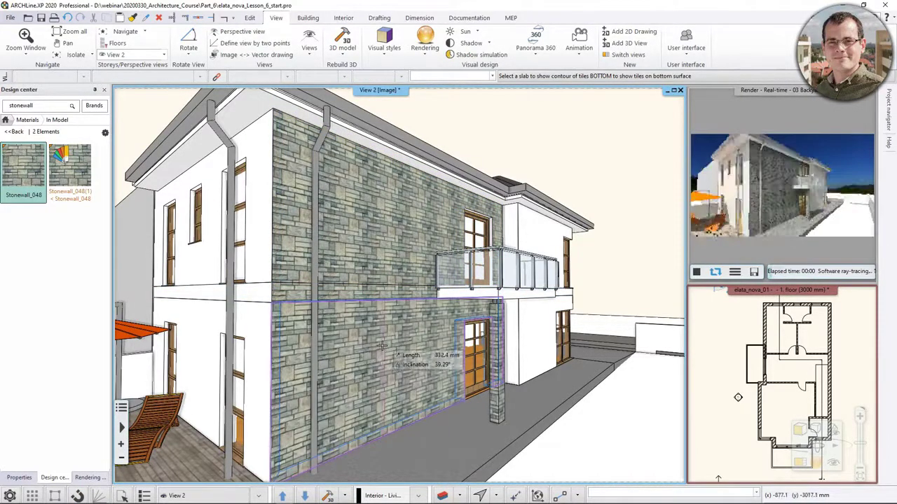
key(Escape)
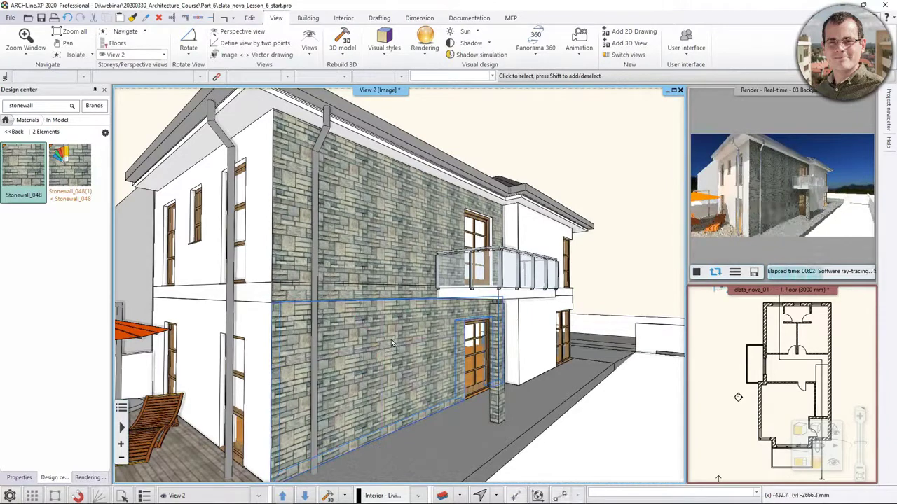
Check the material settings in the properties of the floor slab and the stone-tiled ground-floor wall
click(378, 298)
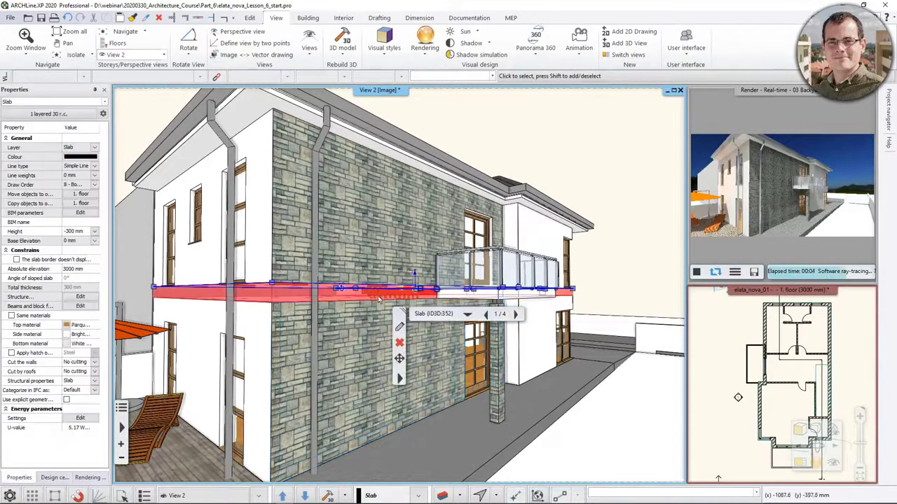
click(400, 327)
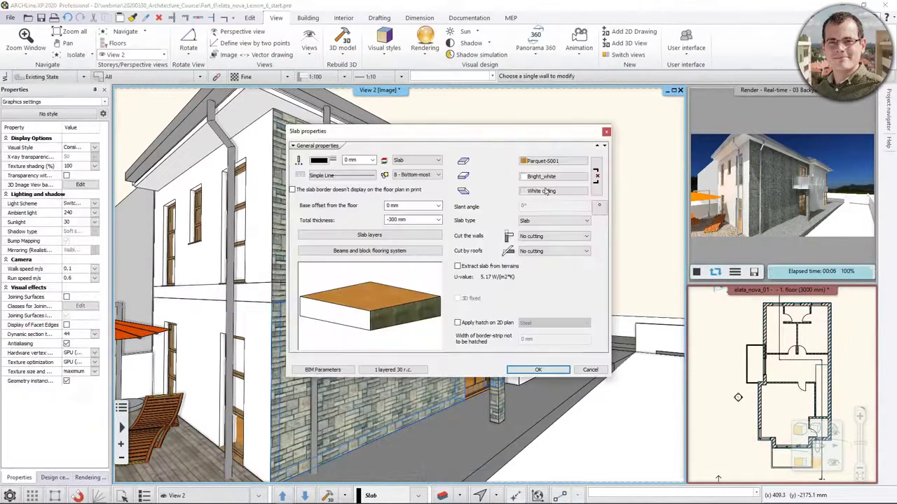
click(606, 133)
click(414, 371)
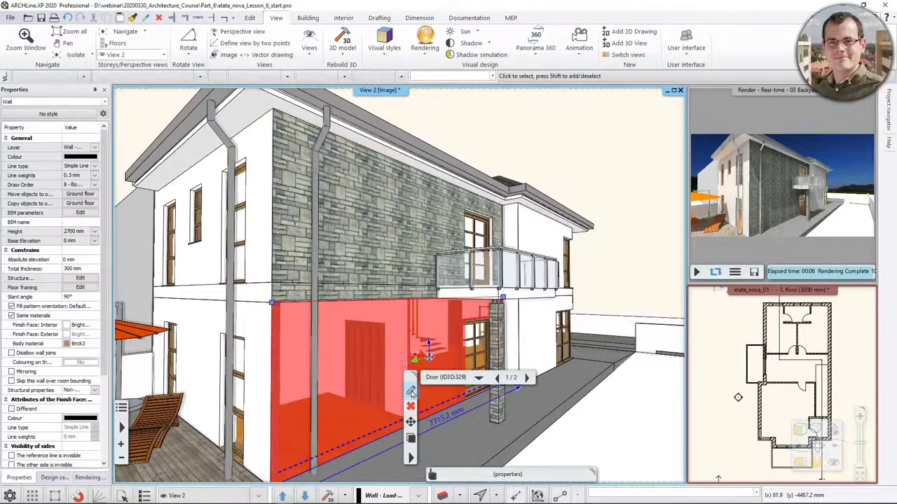
click(411, 392)
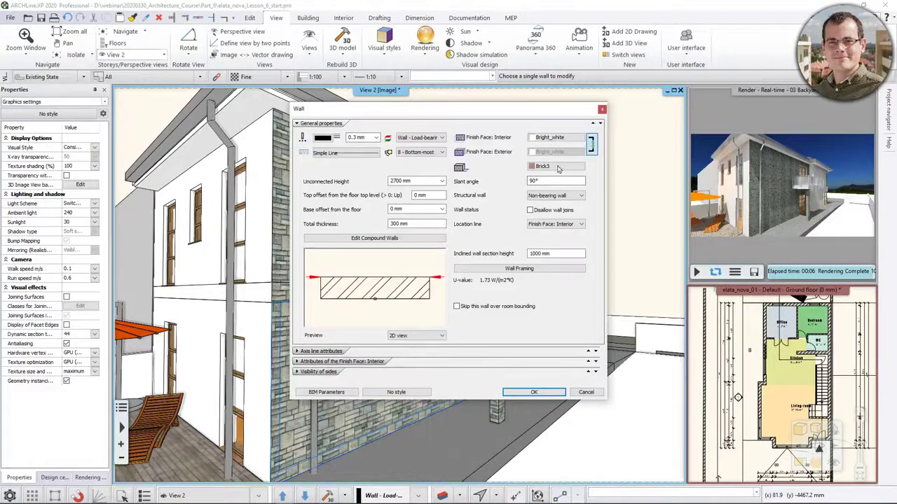
click(586, 392)
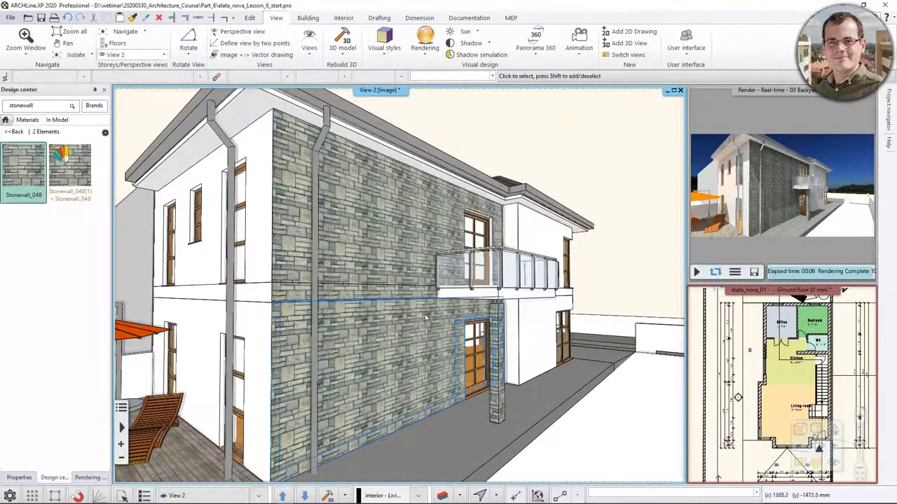
Display the render styles color coded in the 3D view and apply the Wall render style to the stone tiling on the balcony-side facade
click(6, 120)
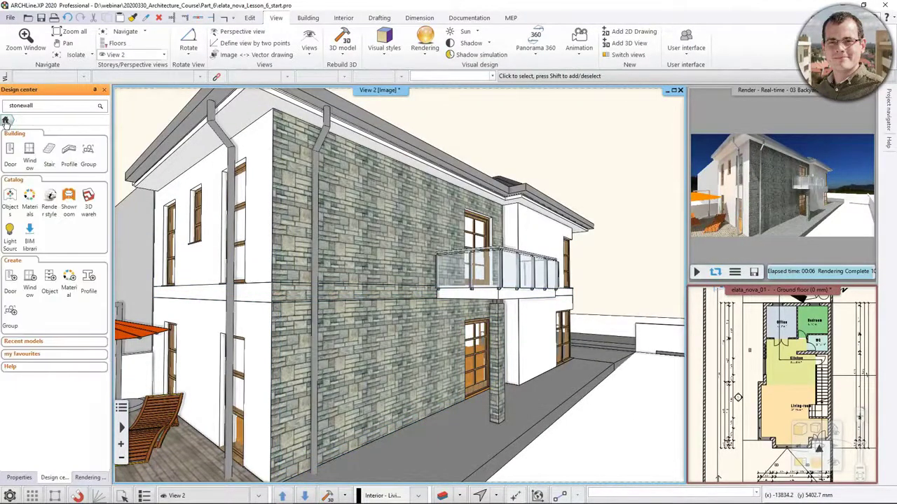
click(49, 198)
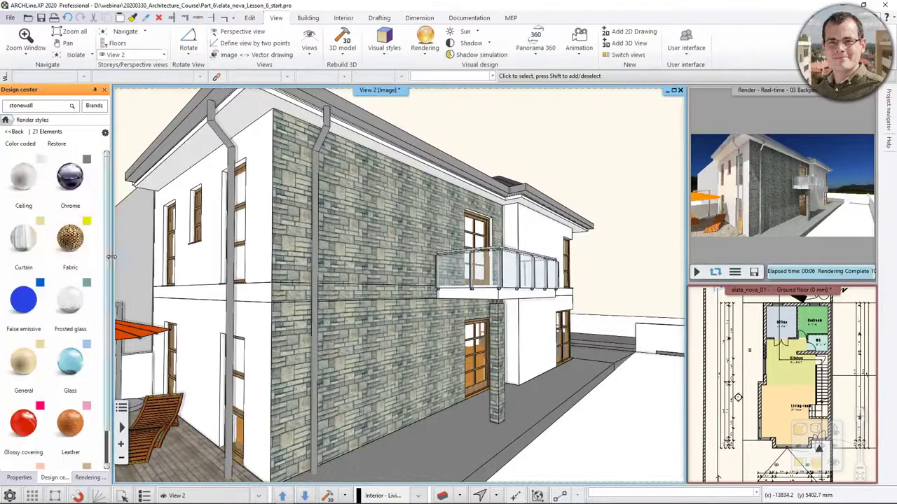
click(20, 144)
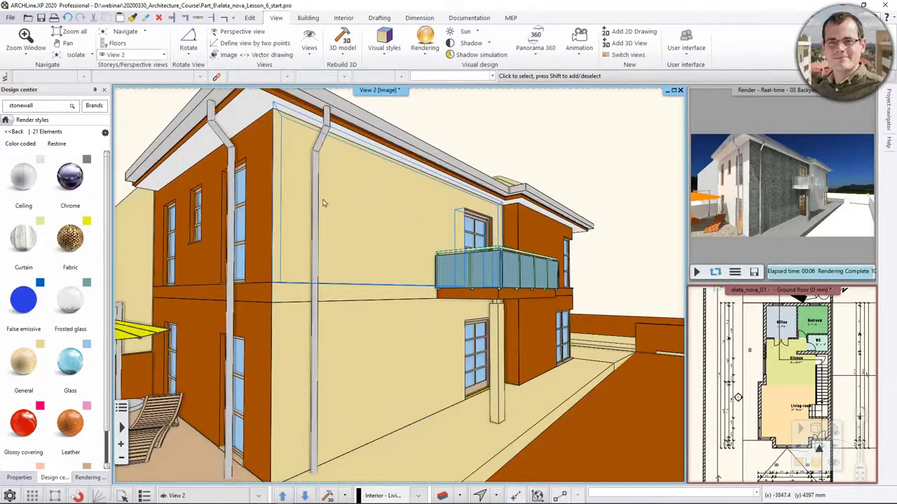
mouse_move(41, 255)
scroll(41, 255, down, 5)
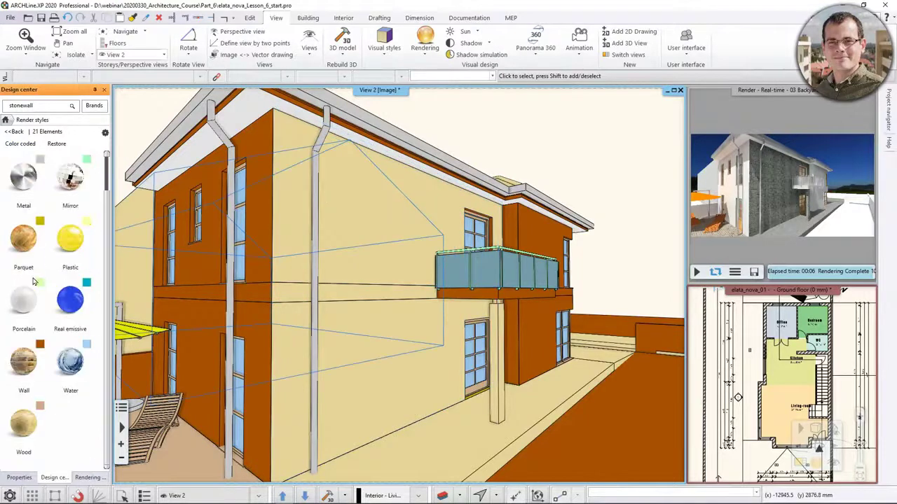
click(25, 376)
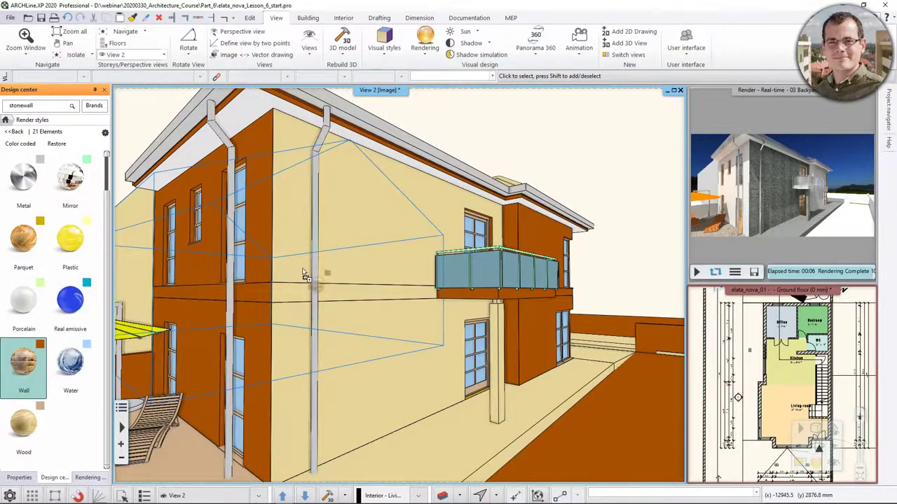
click(363, 224)
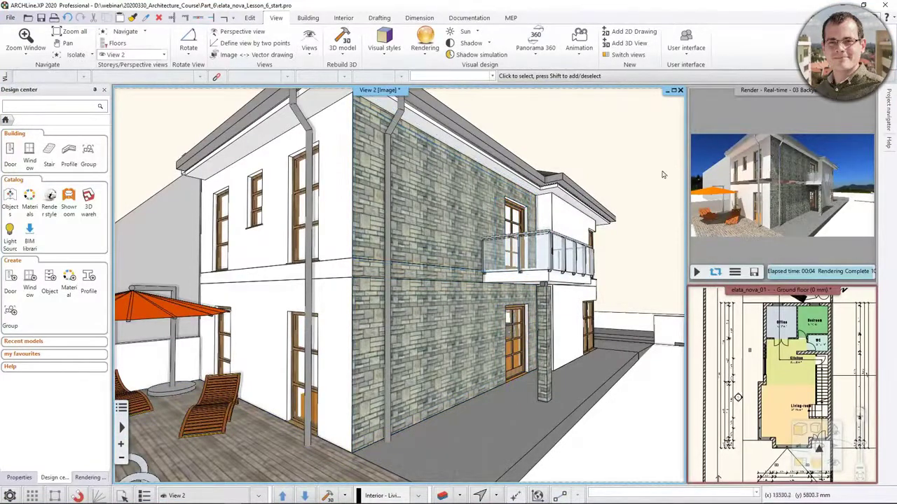
Check the top, side and bottom materials of the upper-floor slab in its properties
click(781, 183)
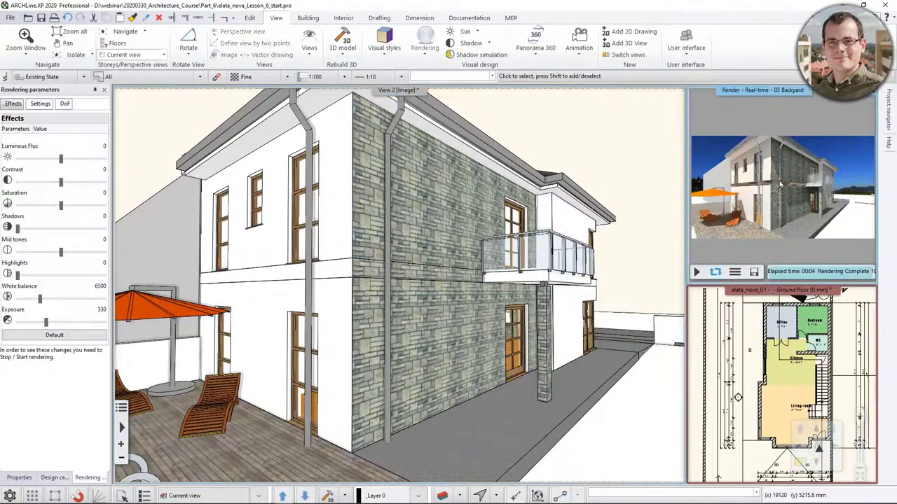
click(345, 256)
scroll(330, 248, up, 5)
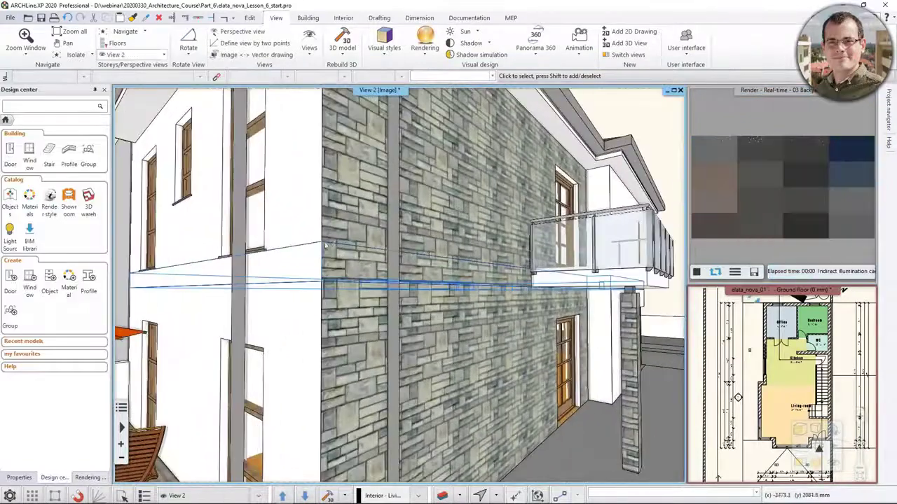
scroll(320, 243, up, 3)
click(281, 278)
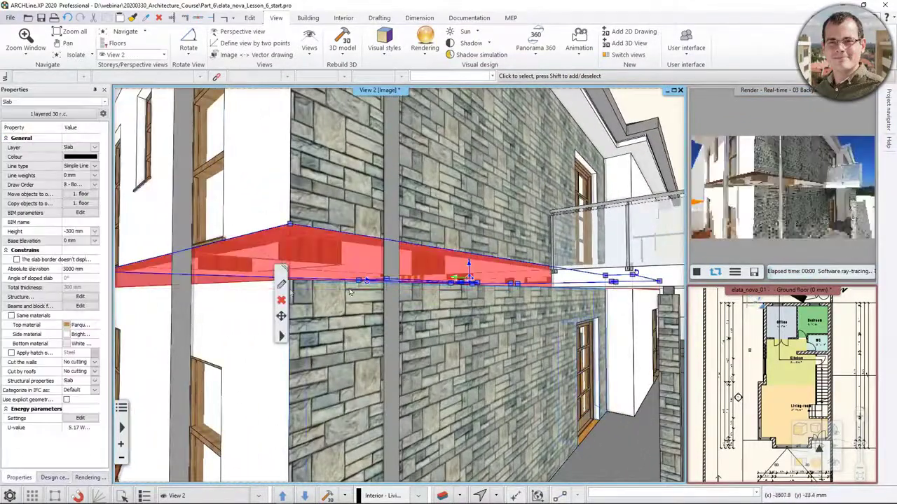
click(281, 284)
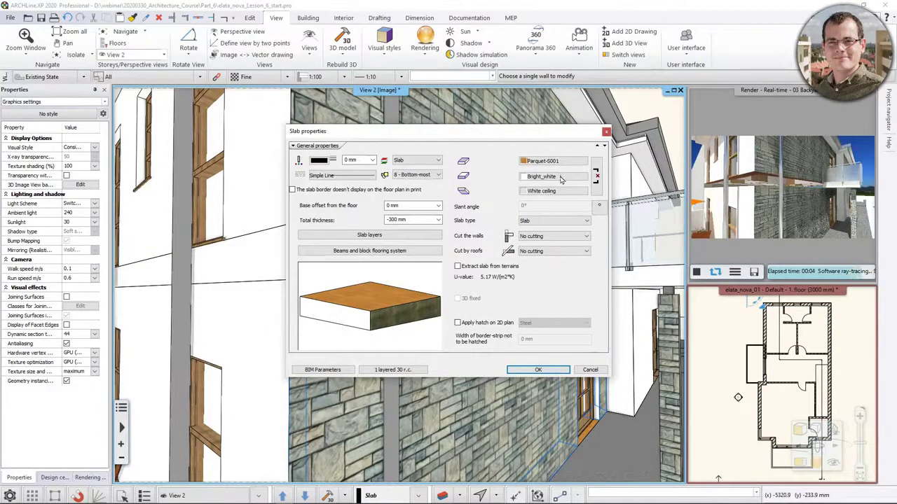
click(564, 372)
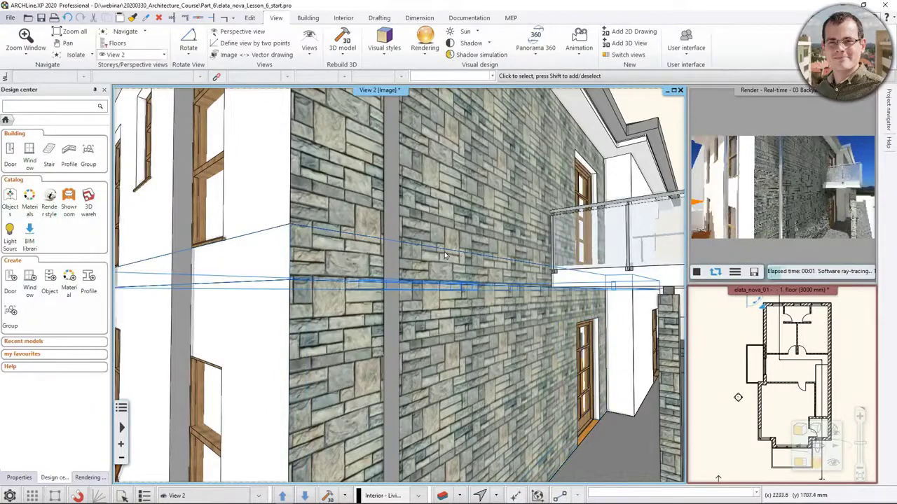
Look up the material of the stone-tiled wall on the balcony side in the material catalogue
scroll(400, 286, down, 10)
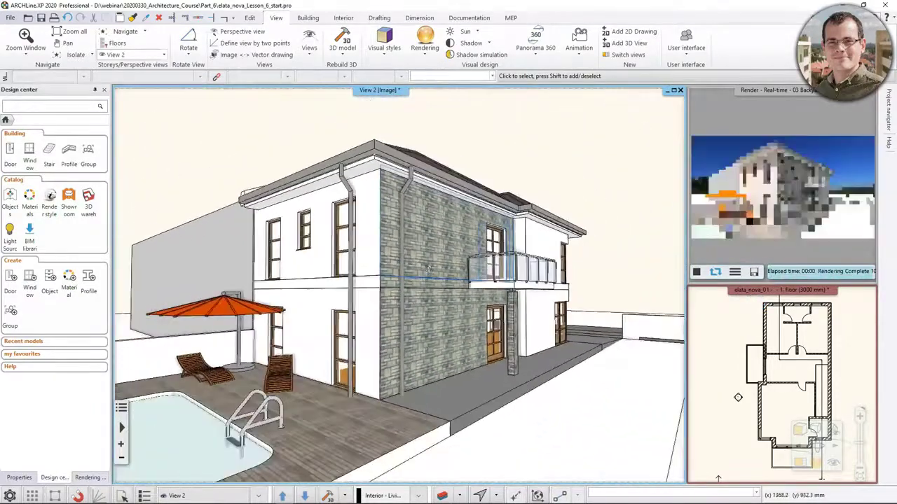
scroll(400, 286, up, 5)
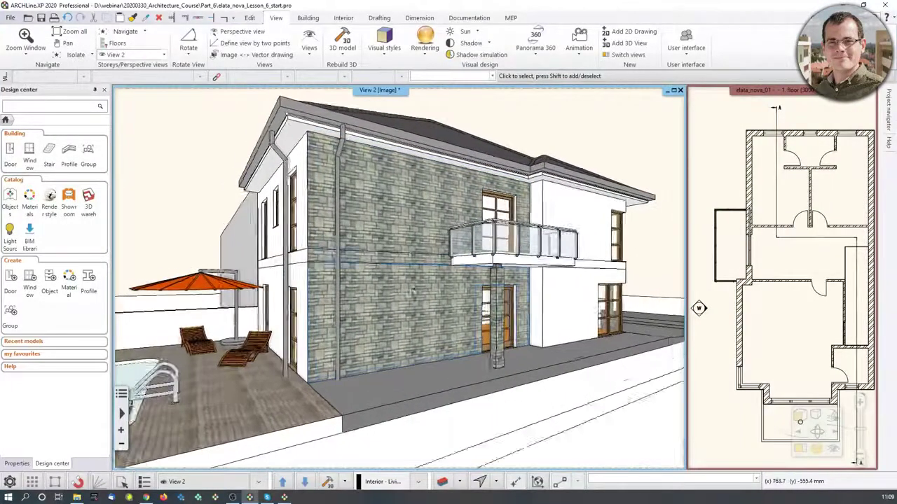
scroll(412, 289, up, 4)
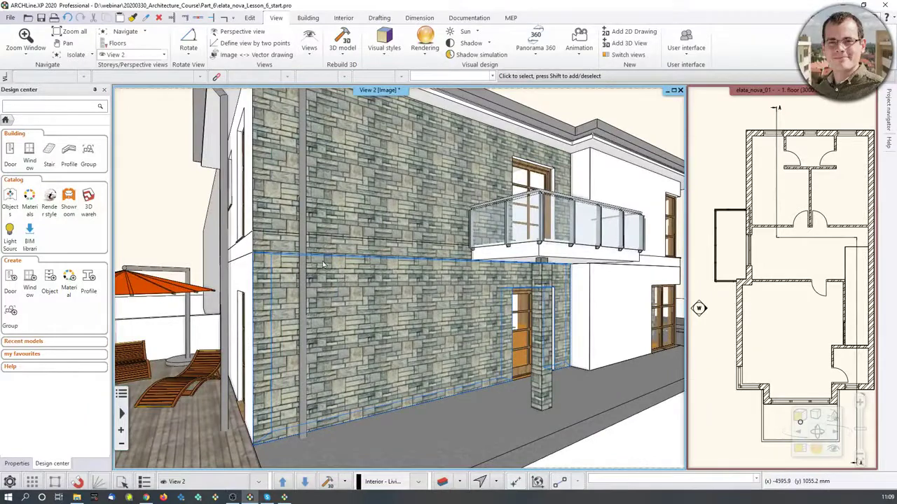
middle_drag(344, 278, 368, 280)
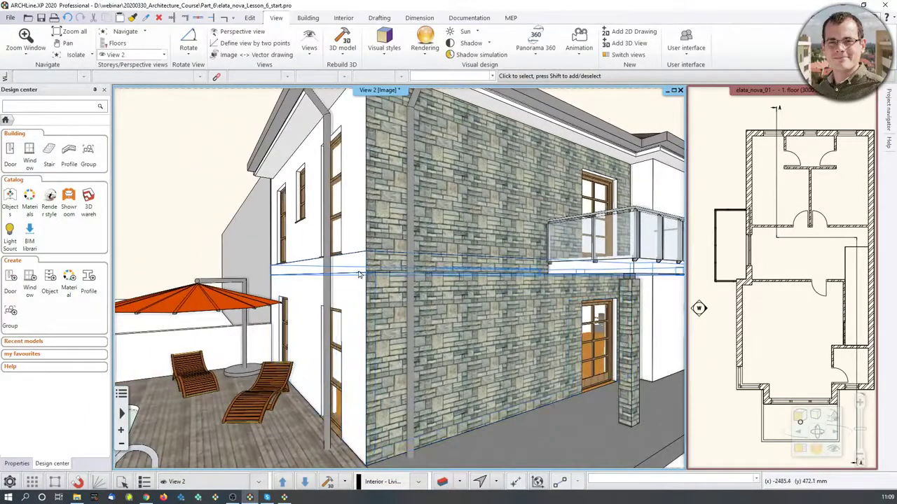
right_click(464, 290)
click(507, 174)
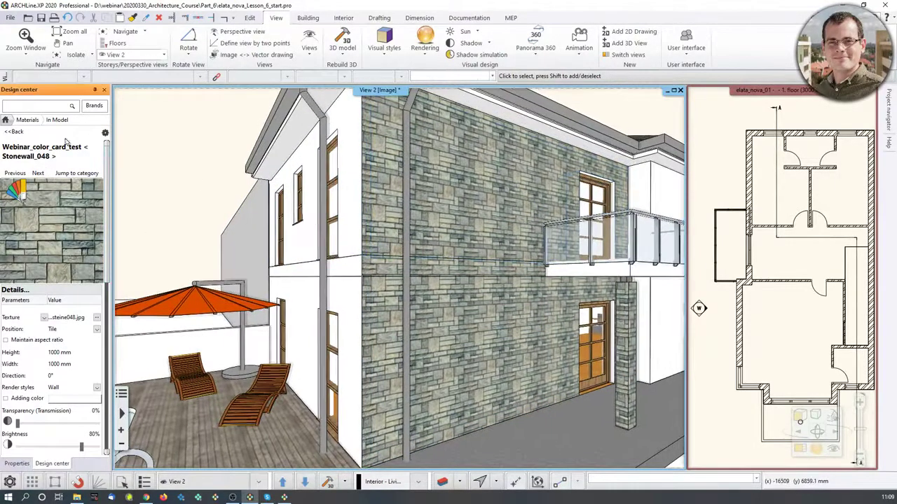
Search the materials for "bright" and replace the stone finish on the balcony-side walls with Bright_white
click(28, 120)
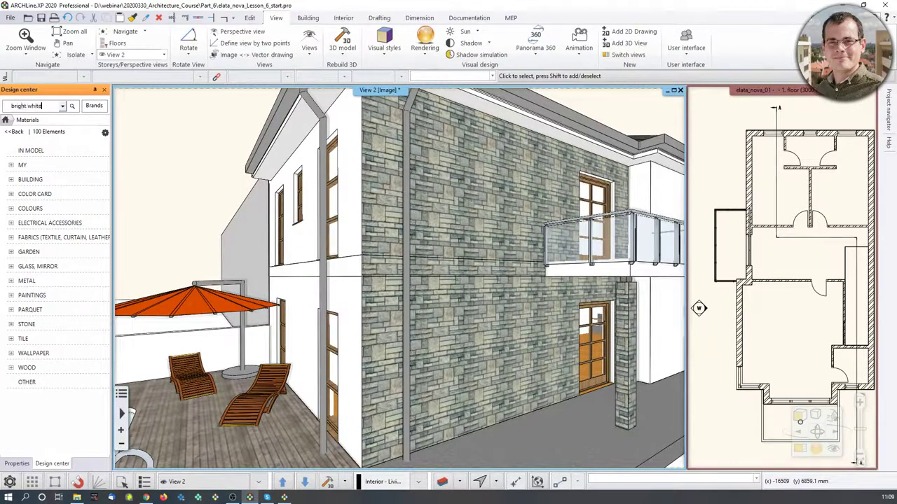
text(bright white)
key(Return)
click(13, 132)
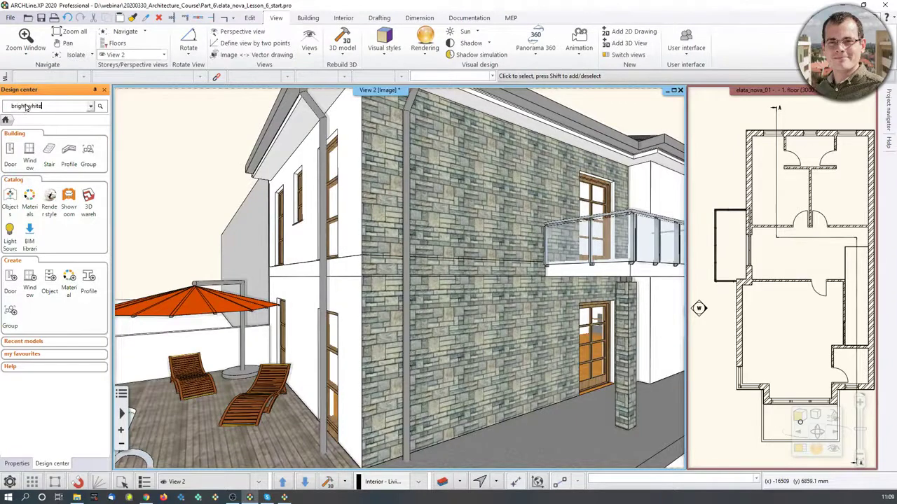
key(Return)
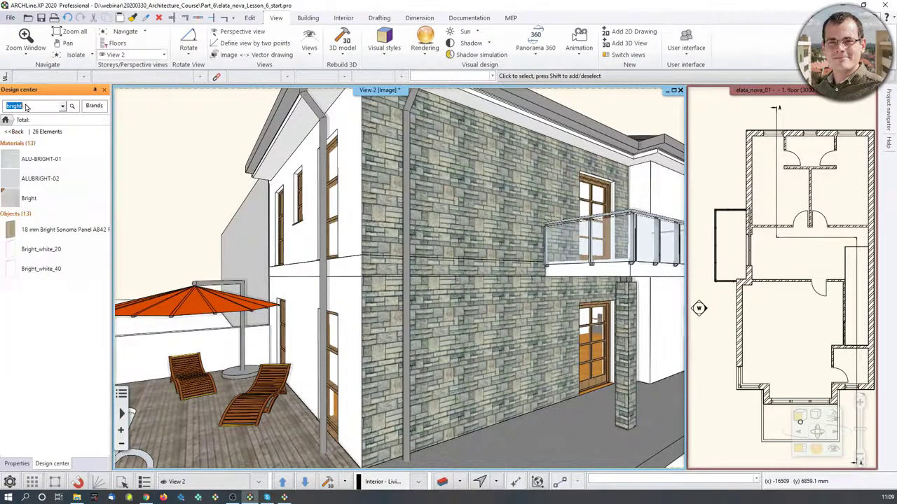
click(17, 143)
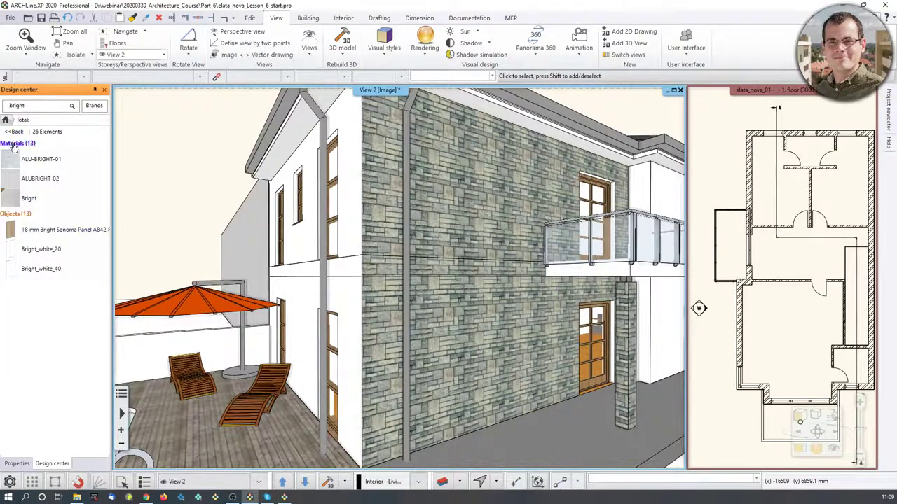
scroll(29, 359, down, 2)
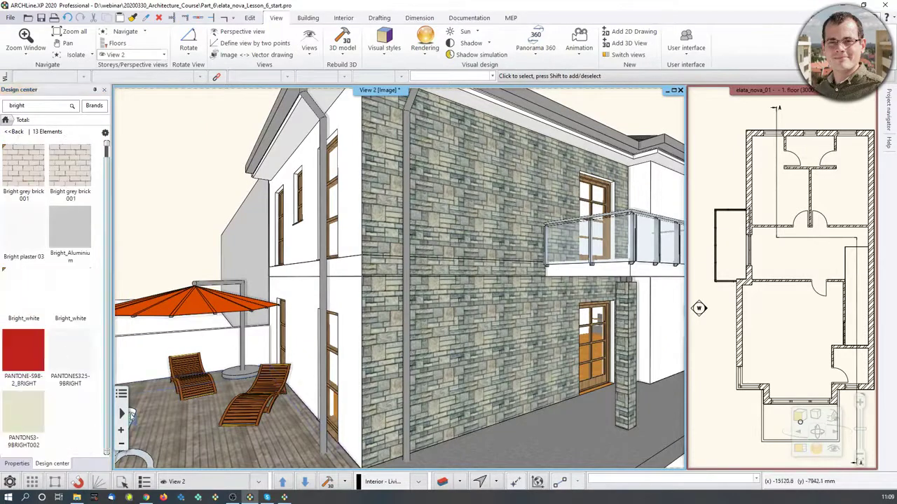
drag(23, 291, 475, 197)
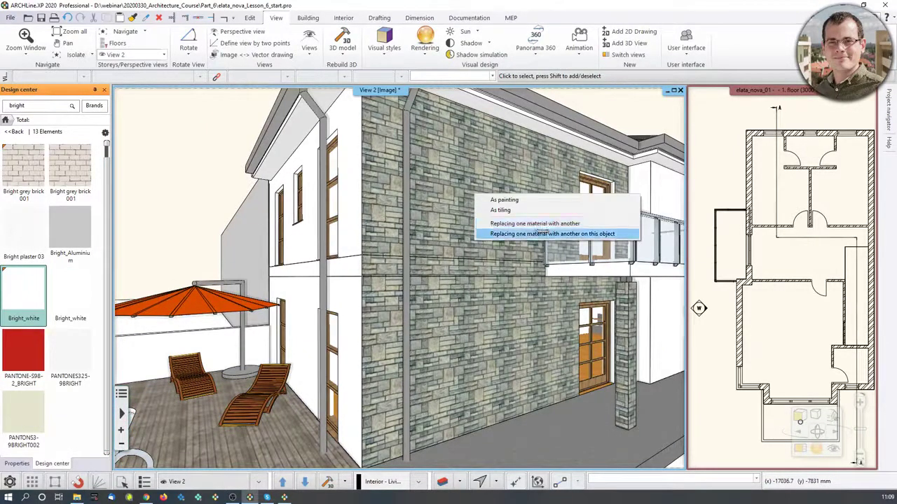
click(543, 234)
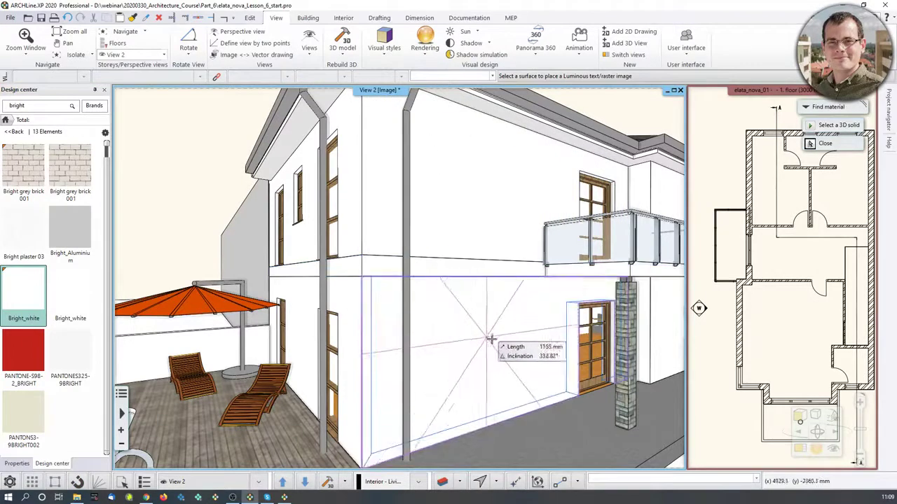
Look up the material of the stone column supporting the balcony
middle_drag(483, 332, 461, 208)
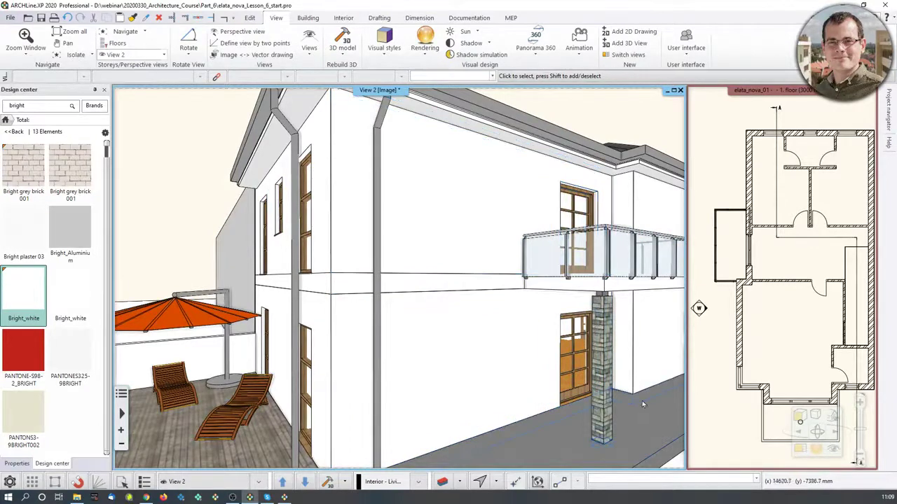
right_click(606, 354)
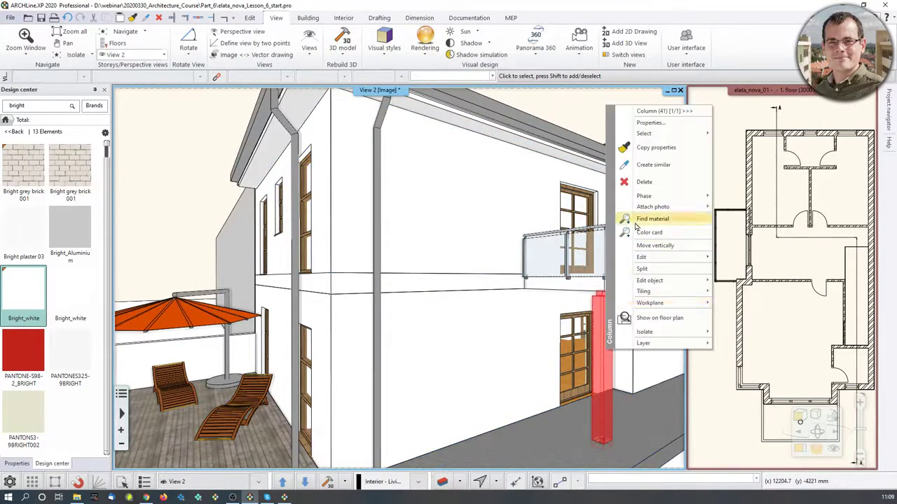
click(643, 221)
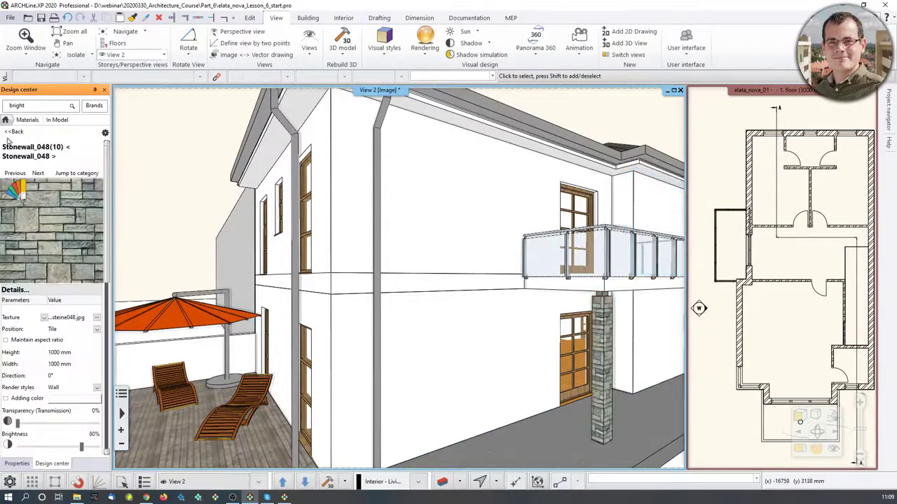
Search the model's materials for "stonewall" and open the details of the plain Stonewall_048 material
double_click(29, 109)
text(s)
key(Return)
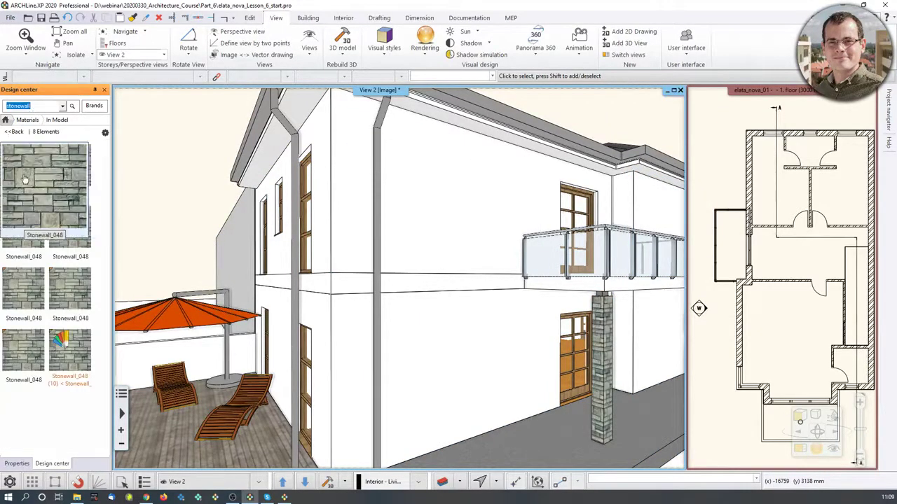
click(65, 165)
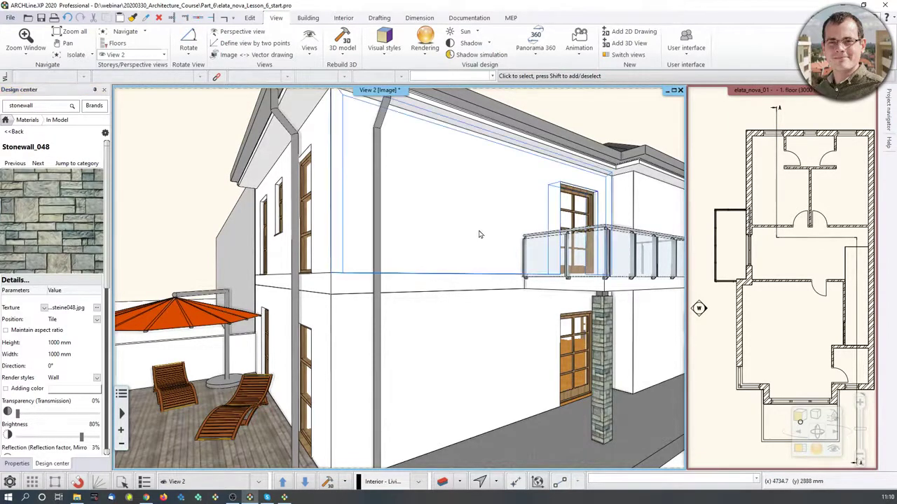
Create a color card copy of Stonewall_048 and name it Architectural_webinar_colour_card
click(105, 133)
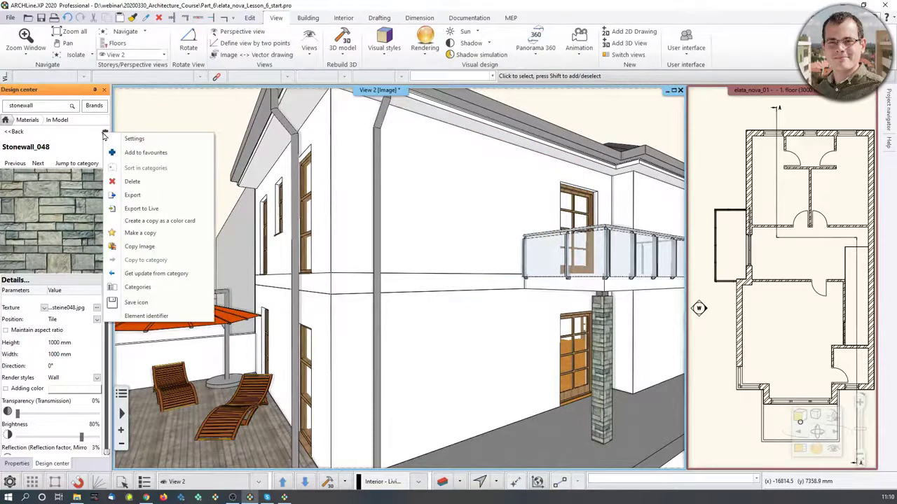
click(169, 222)
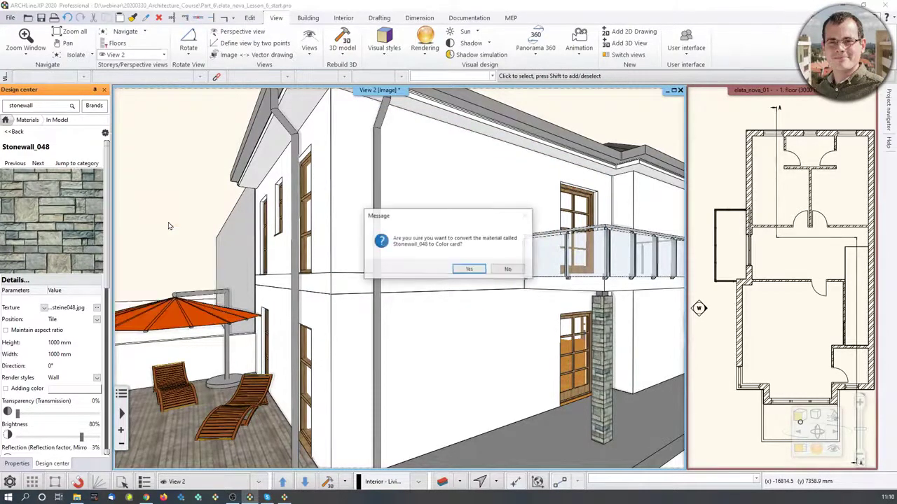
click(468, 270)
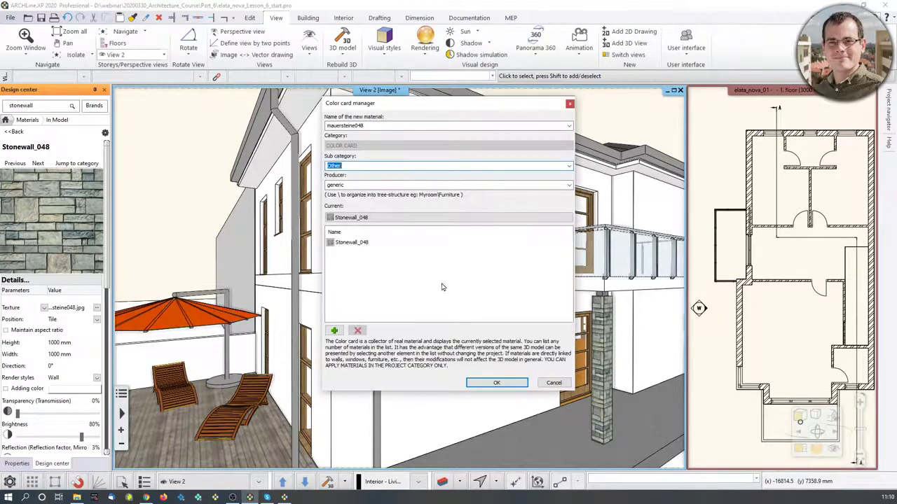
double_click(385, 124)
text(Architectural_webinar_colour_card)
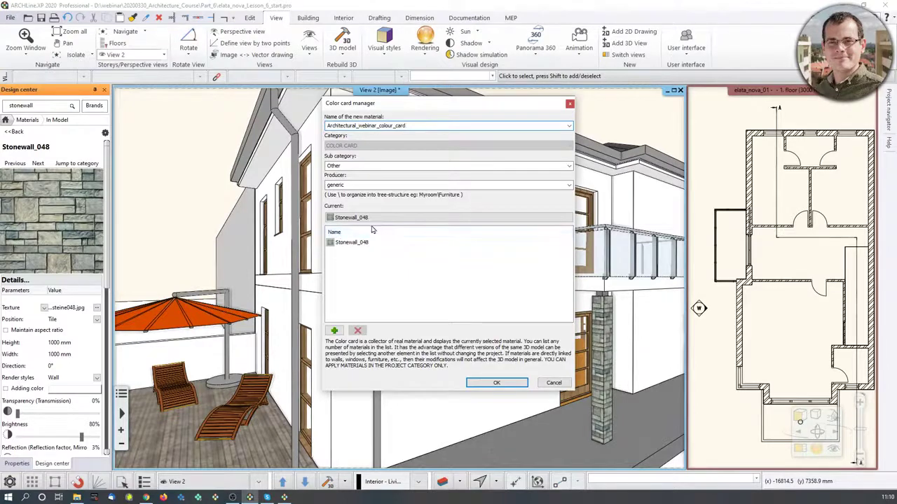
Add the Brick-white material to the color card's list
click(334, 330)
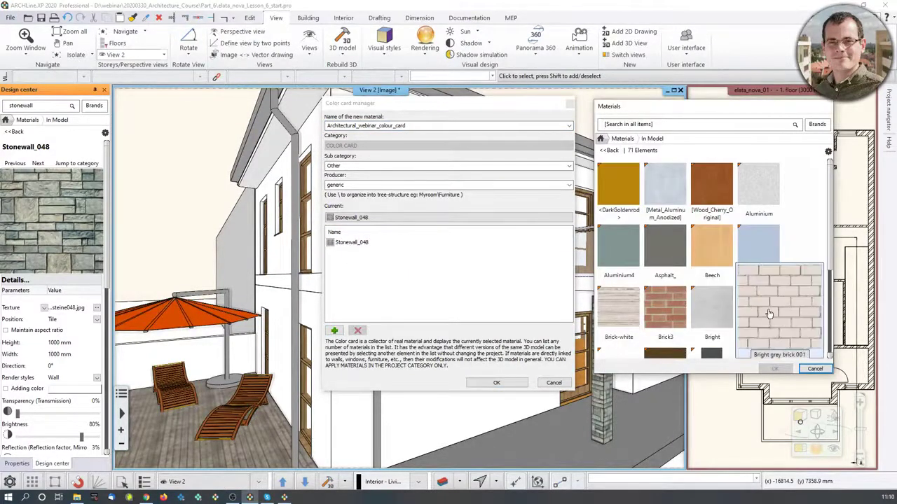
click(631, 332)
click(774, 369)
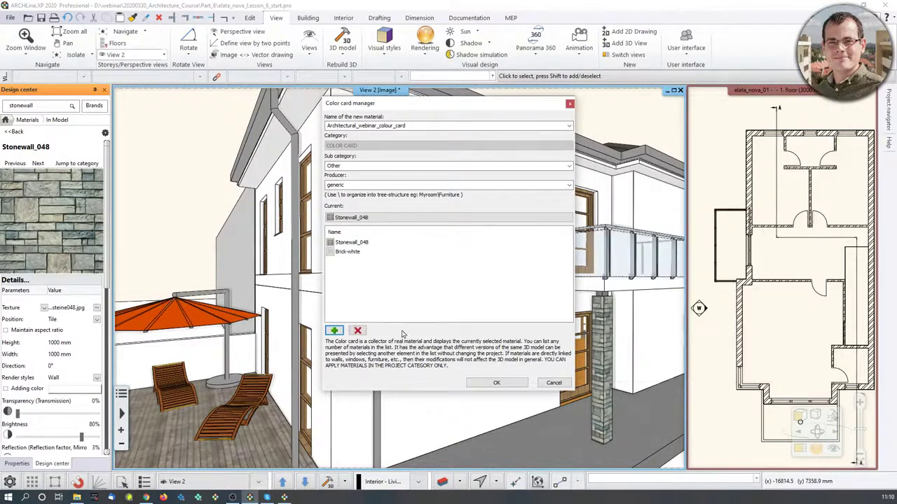
Search the model's materials for "bright" and add Bright_white to the color card's list
click(334, 331)
scroll(809, 317, down, 10)
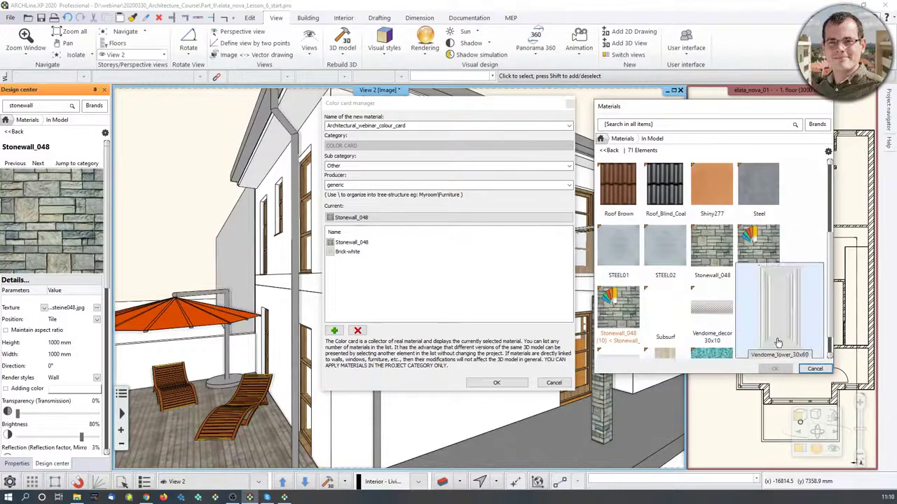
scroll(775, 337, down, 3)
scroll(834, 344, up, 13)
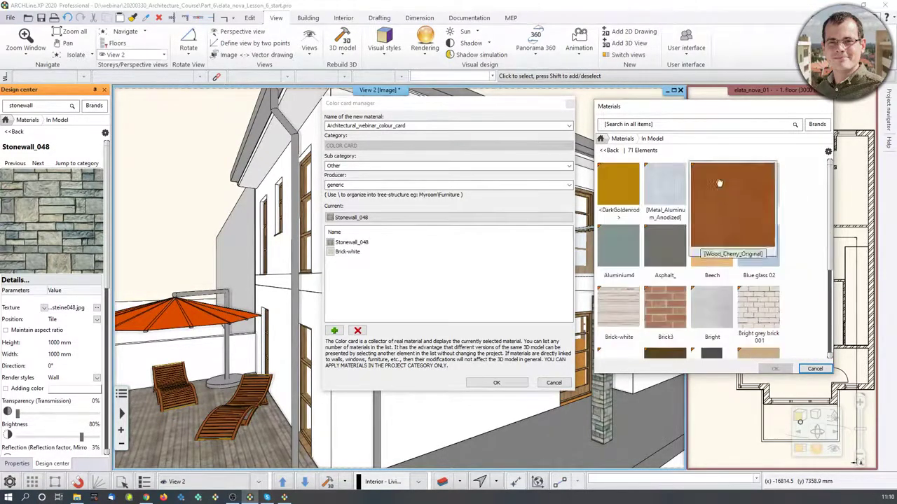
click(701, 124)
text(brigh)
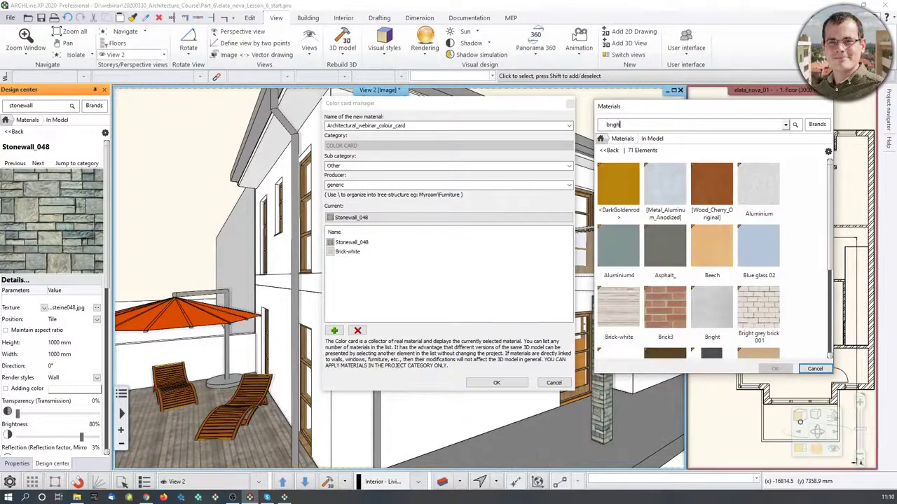
text(t)
key(Return)
click(712, 186)
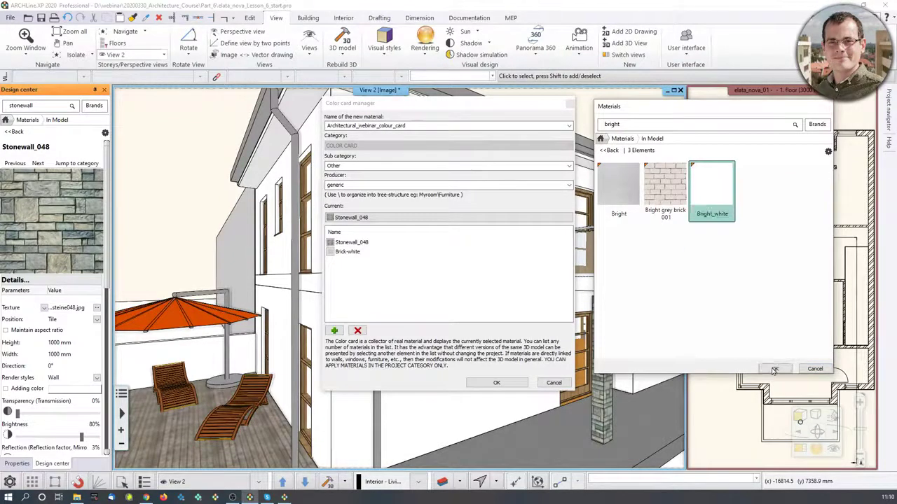
click(775, 369)
Search the material catalog for "plaster" and add the Plaster1 material to the color card's list
click(334, 331)
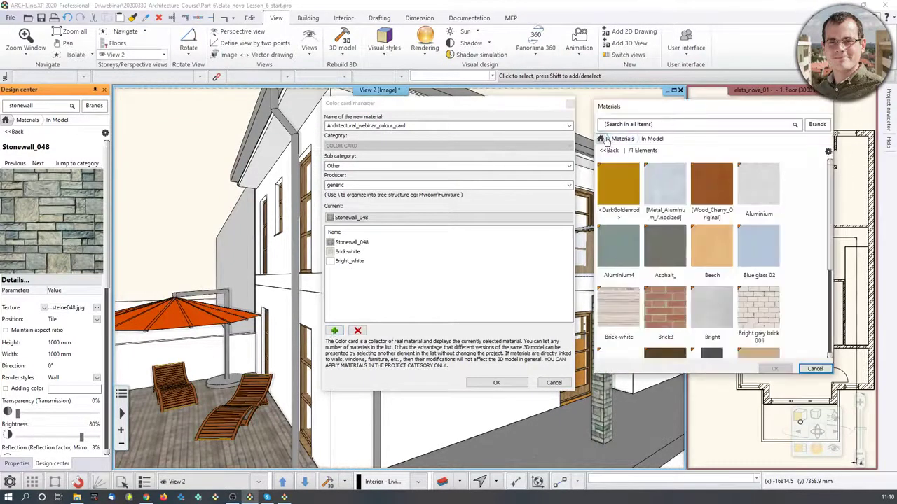
text(plaste)
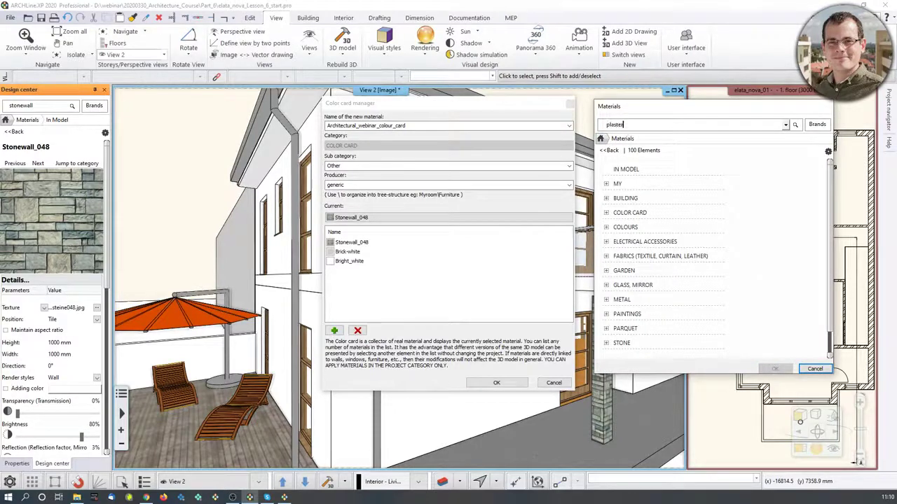
text(r)
key(Return)
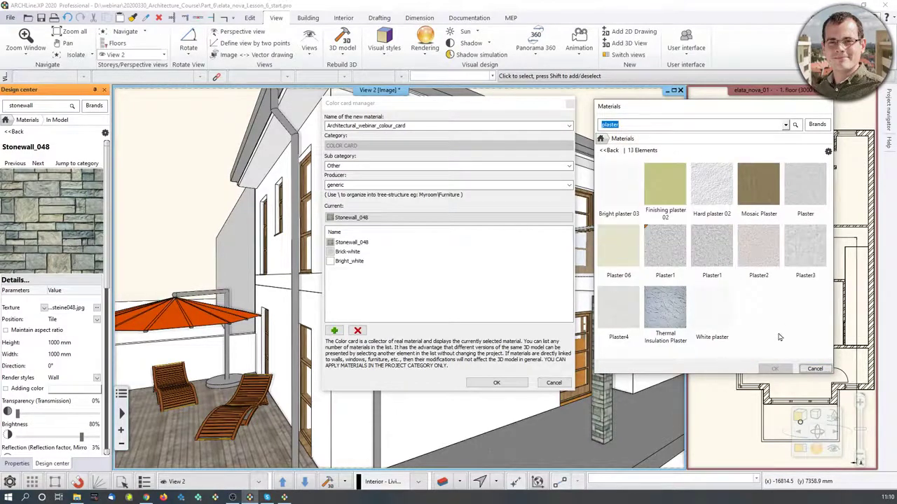
click(685, 279)
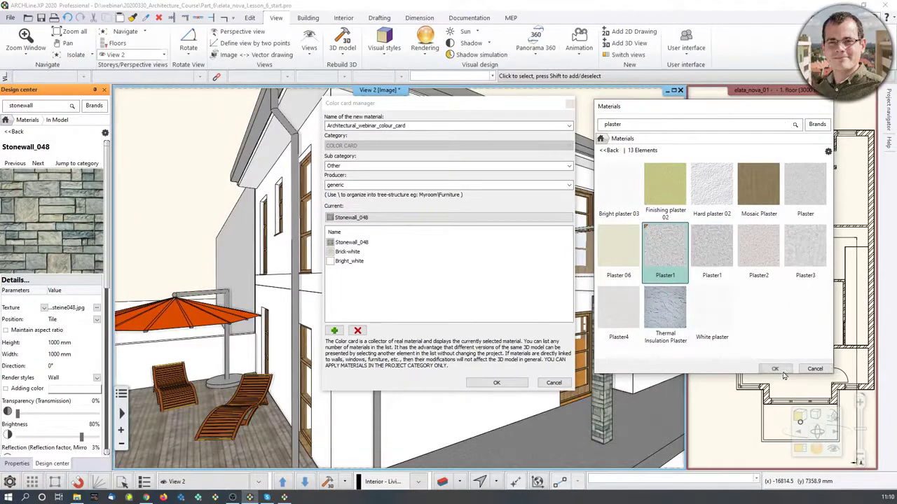
click(774, 368)
Search the material catalog for "fawn", add RAL 8007 Fawn brown to the color card's list, and save the card
click(334, 330)
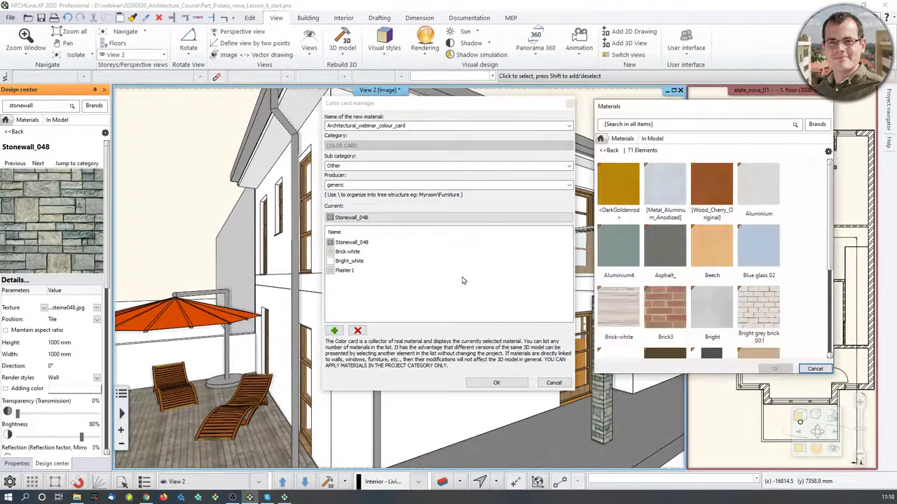
click(610, 142)
click(620, 126)
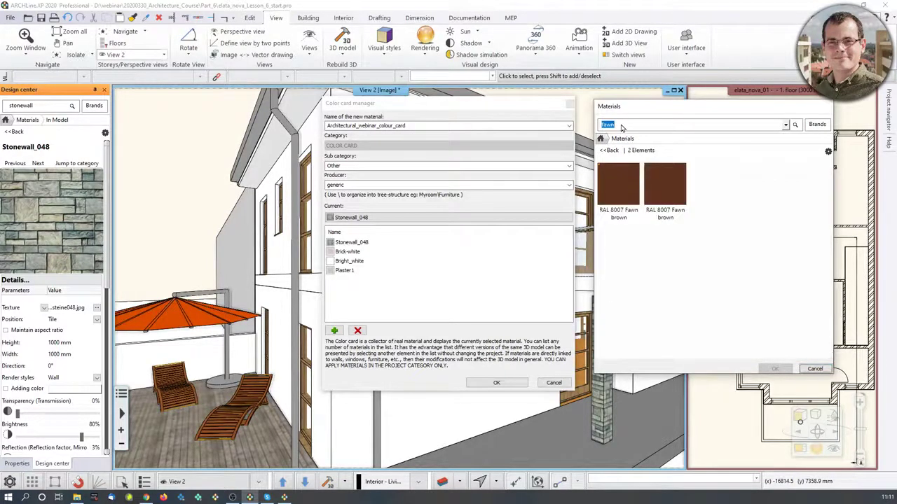
click(619, 184)
click(775, 368)
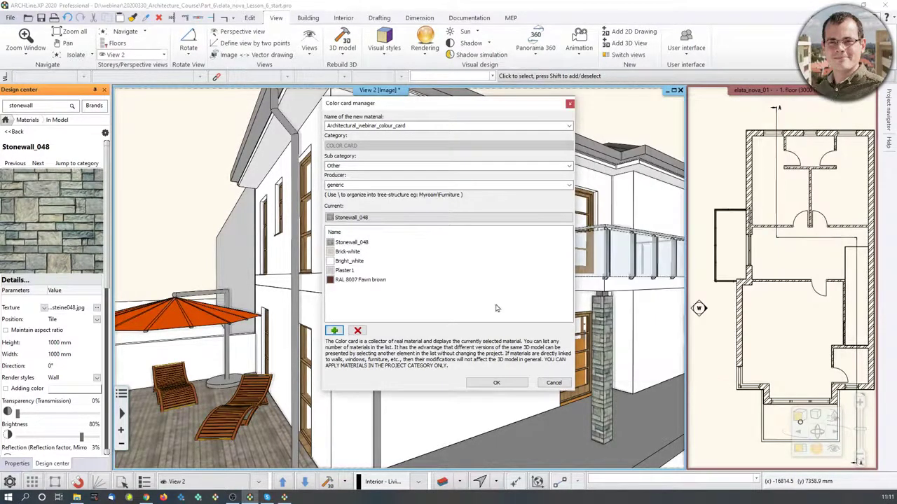
click(506, 385)
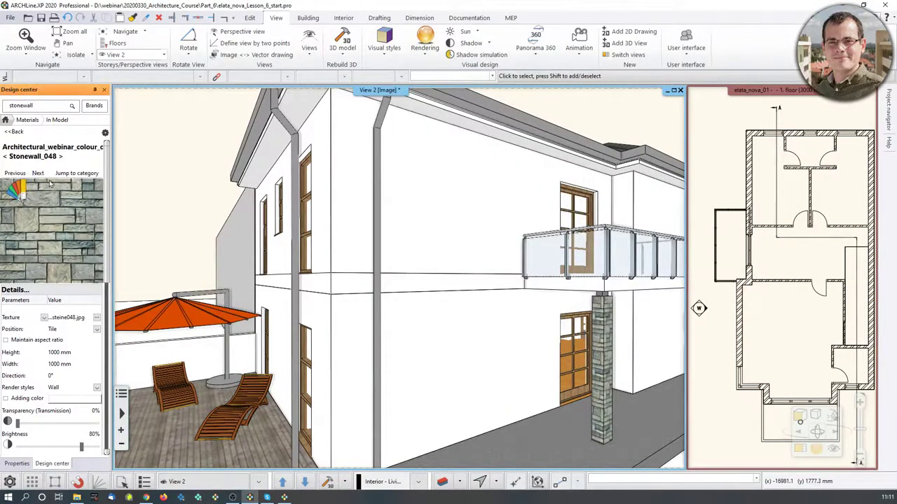
Try to replace the white wall material throughout the model with the color card's Stonewall_048
drag(98, 247, 448, 211)
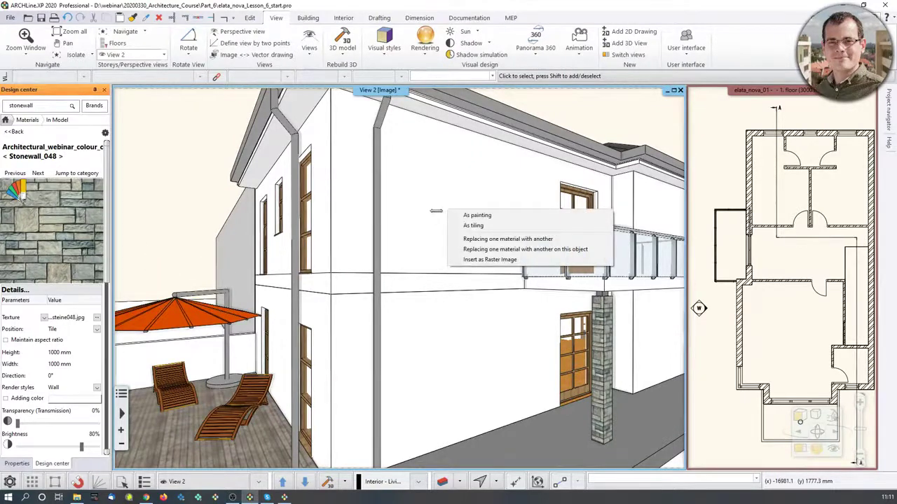
click(466, 239)
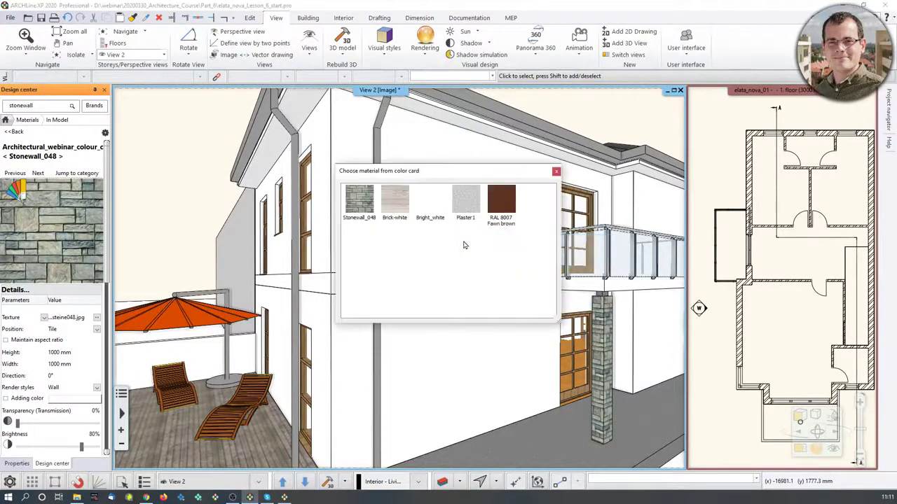
click(361, 203)
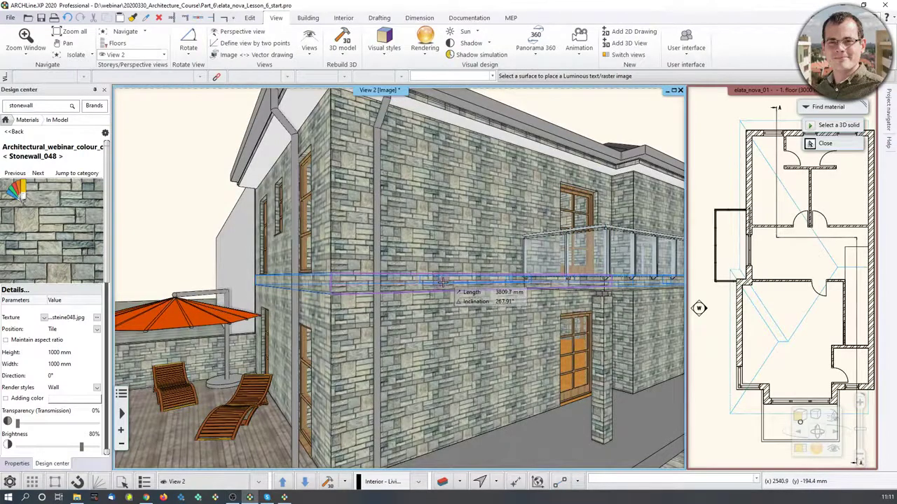
key(ctrl+z)
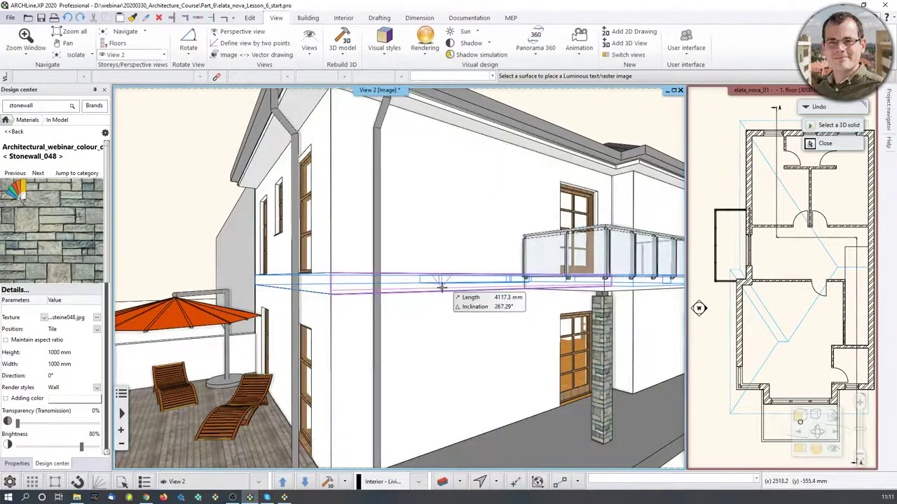
key(Escape)
Search the model's materials for "plaster" and apply Plaster1 to the balcony-side upper wall, the floor-level band and the lower wall
click(39, 107)
double_click(39, 107)
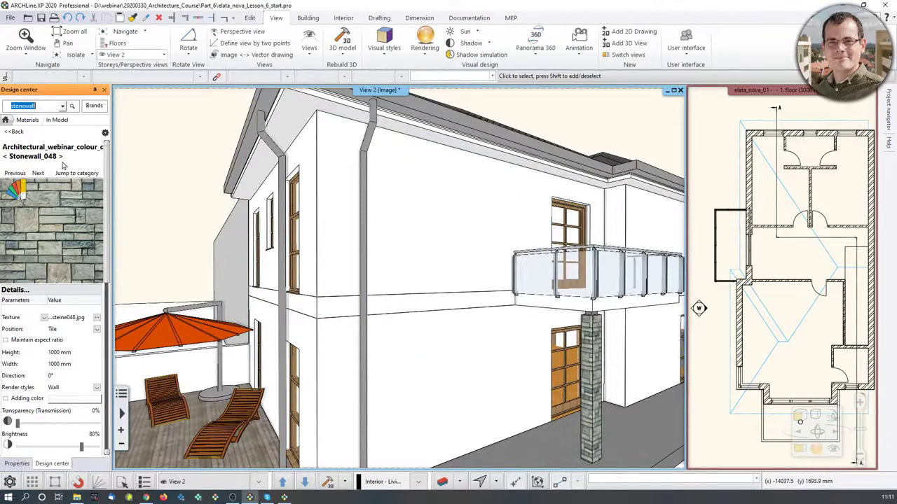
text(plaster)
key(Return)
drag(6, 171, 477, 244)
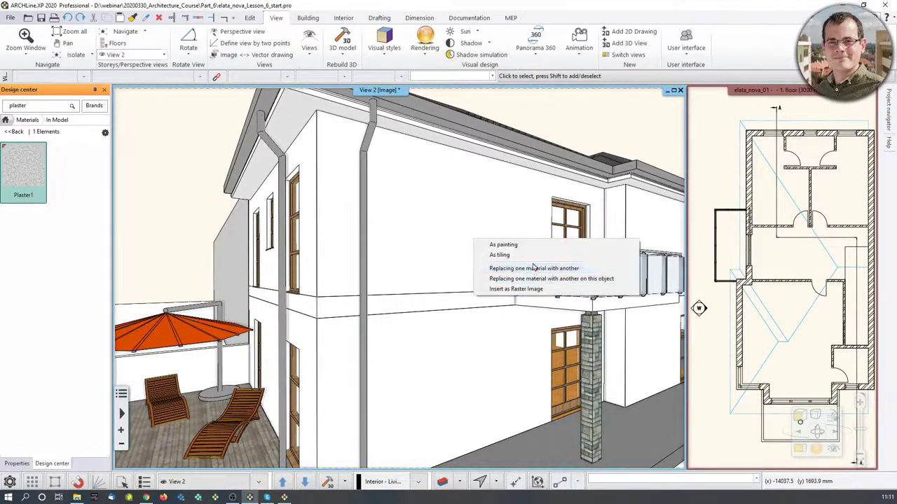
click(499, 256)
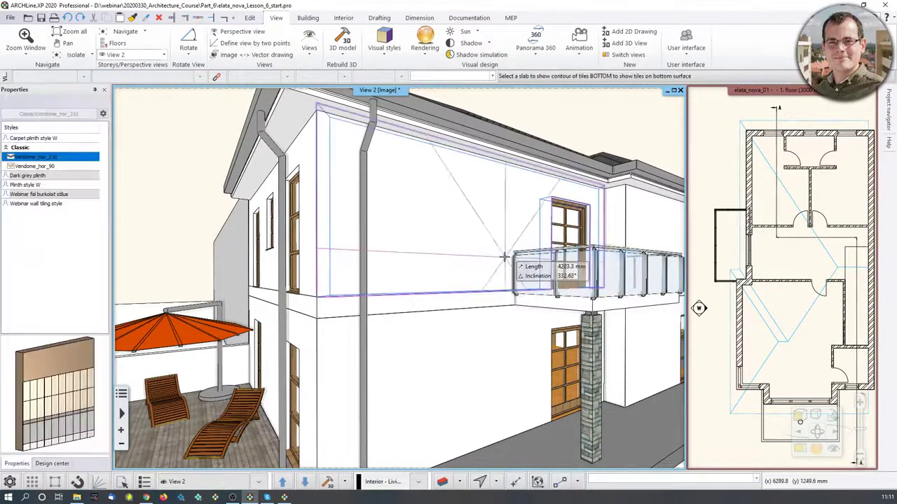
drag(23, 168, 436, 198)
click(466, 203)
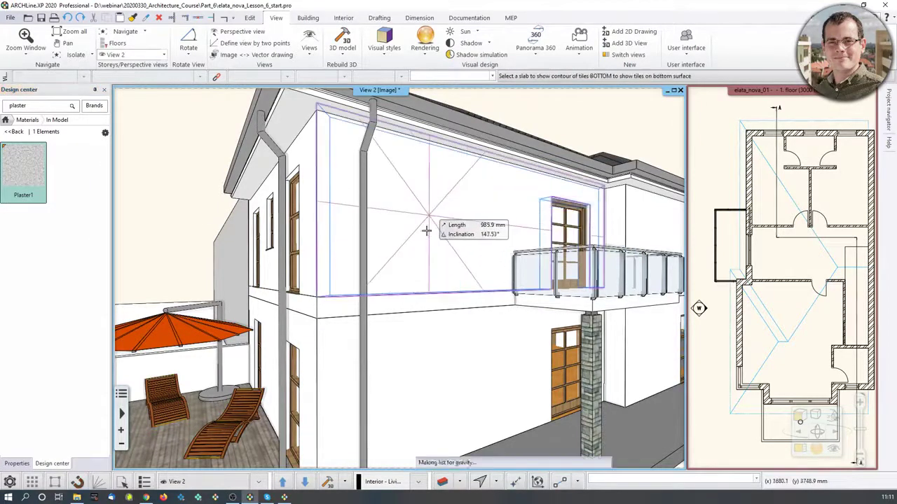
click(447, 303)
click(435, 359)
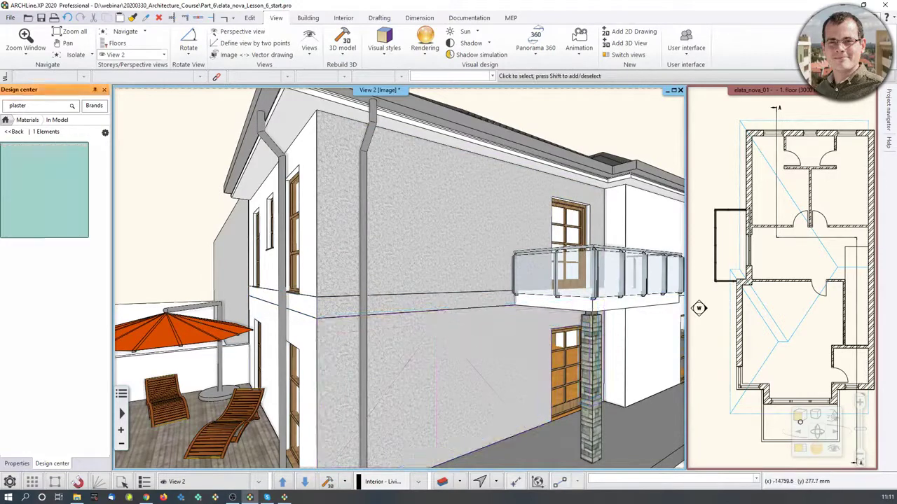
Search the whole catalog for "colour_card" to find the Architectural_webinar_colour_card material
double_click(26, 108)
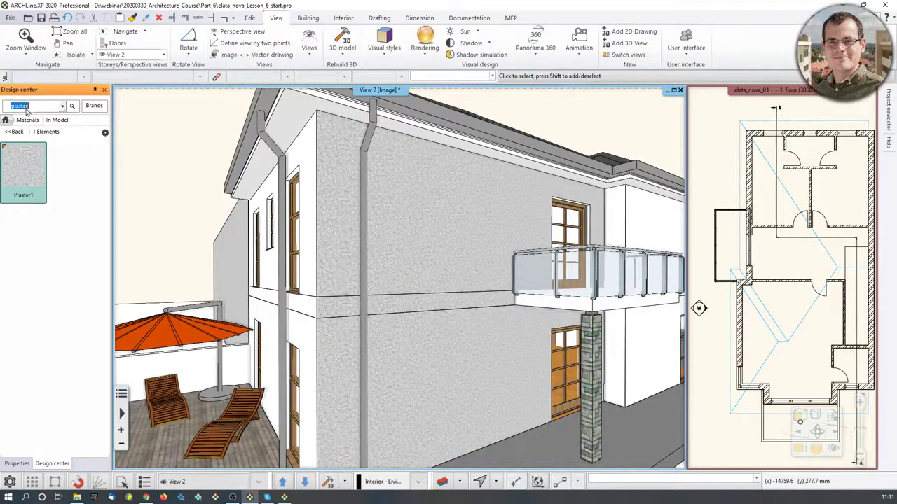
text(architectuar)
key(Return)
click(14, 131)
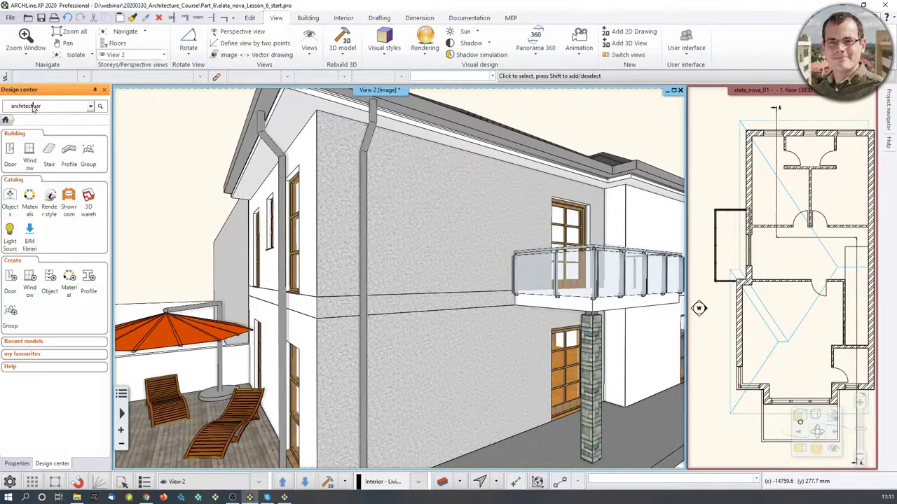
text(colour_card)
key(Return)
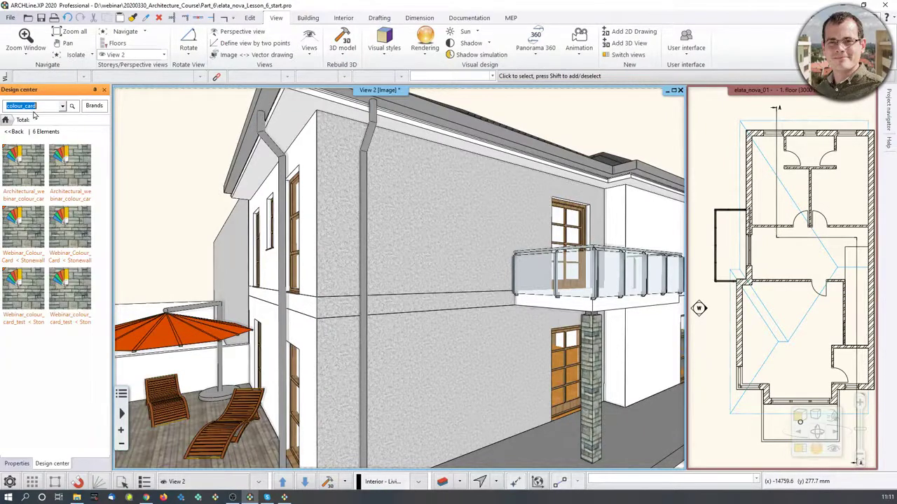
Replace Plaster1 on the balcony-side walls with Stonewall_048 from the Architectural_webinar_colour_card
drag(24, 167, 454, 245)
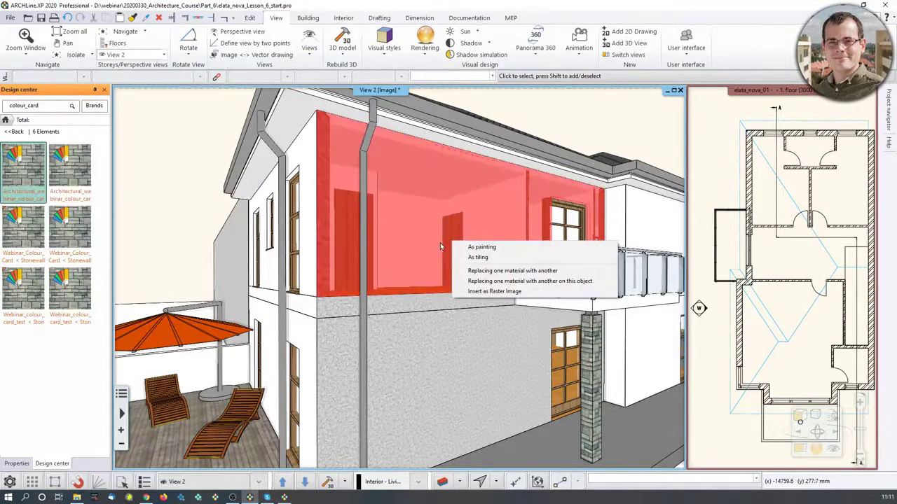
click(472, 272)
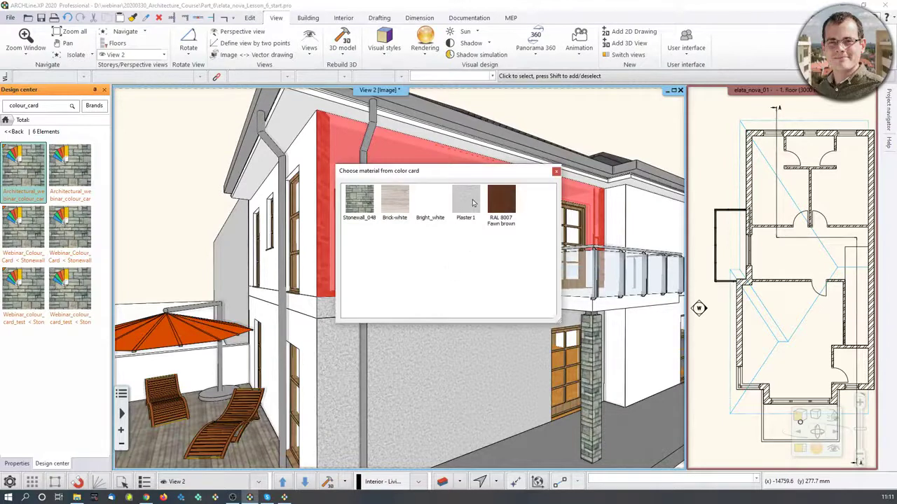
click(363, 210)
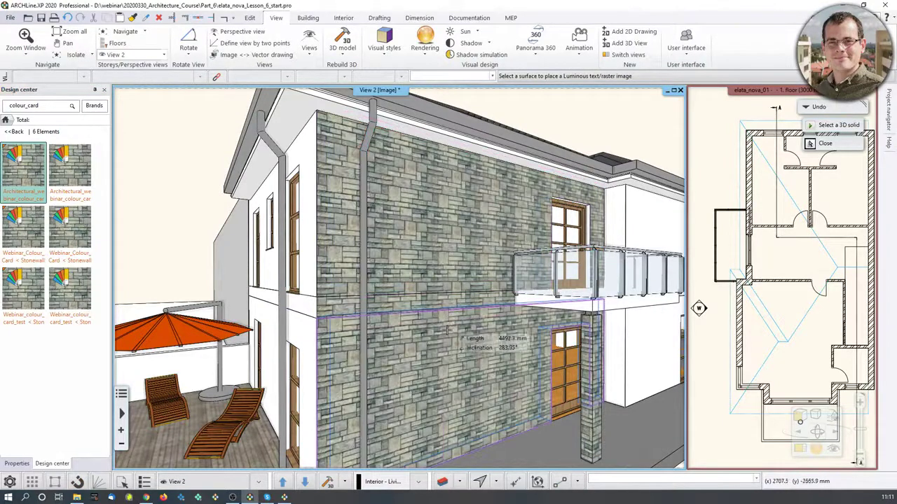
click(429, 284)
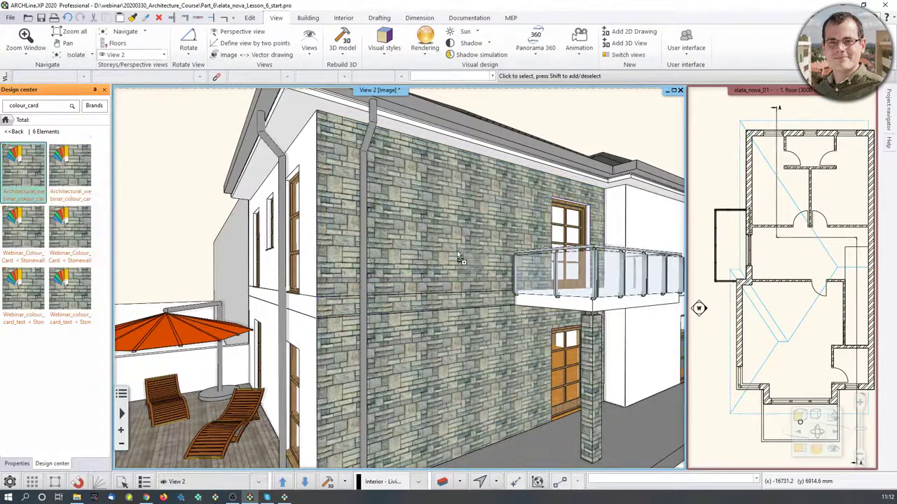
Replace the material on the balcony-side walls with Brick-white from the Architectural_webinar_colour_card
right_click(459, 258)
click(476, 281)
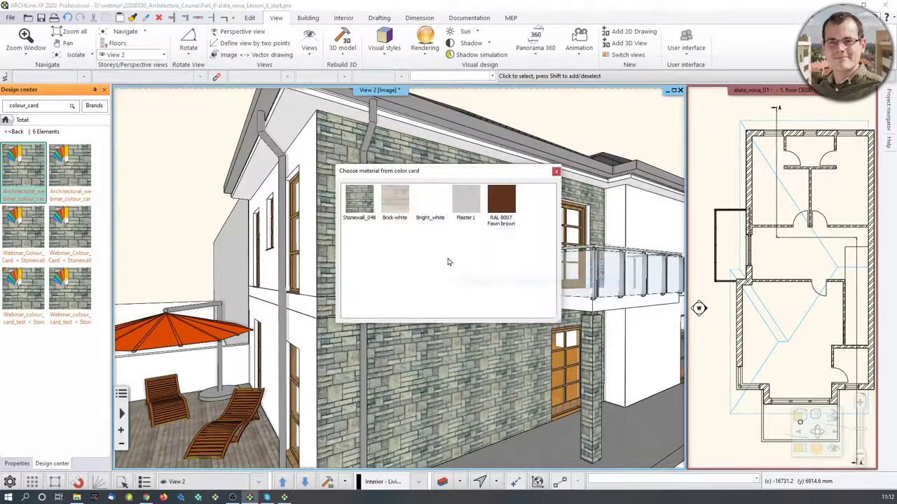
click(401, 205)
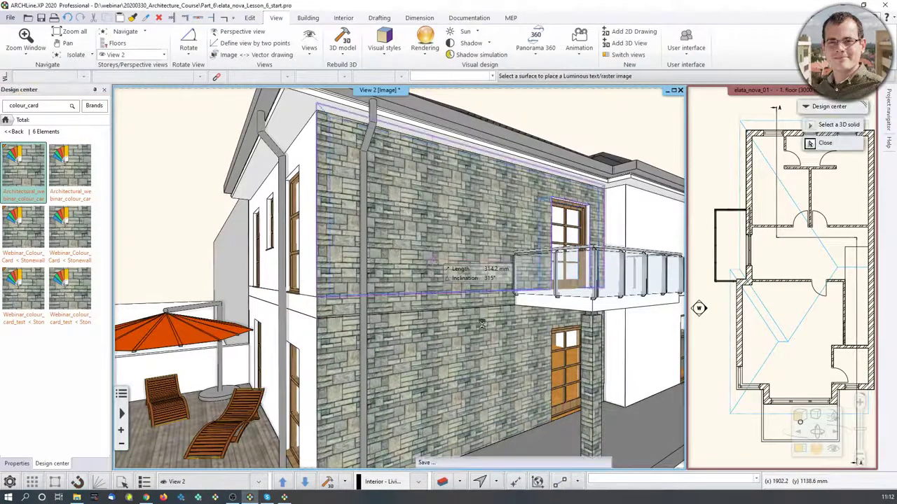
click(482, 323)
Open the color card's material chooser, switch through Brick-white, Bright_white and Plaster1, and move the chooser clear of the facade
mouse_move(42, 165)
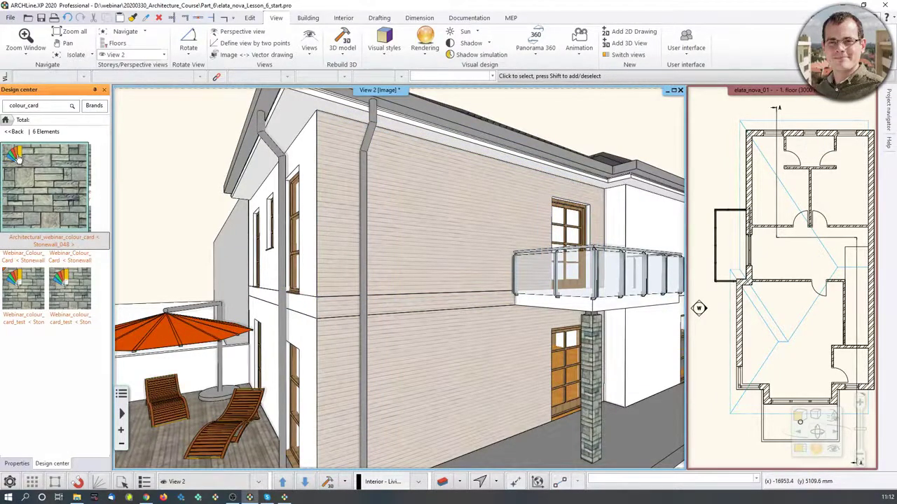
click(15, 157)
click(17, 192)
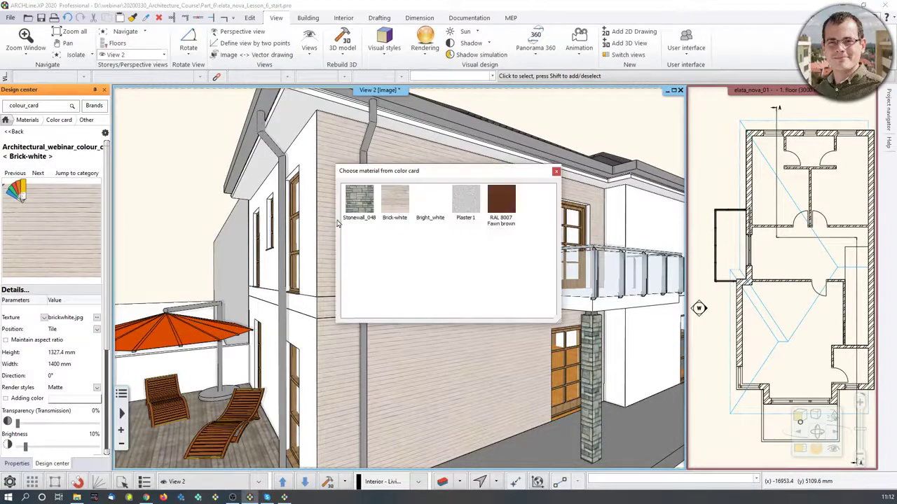
click(394, 208)
click(430, 205)
click(467, 199)
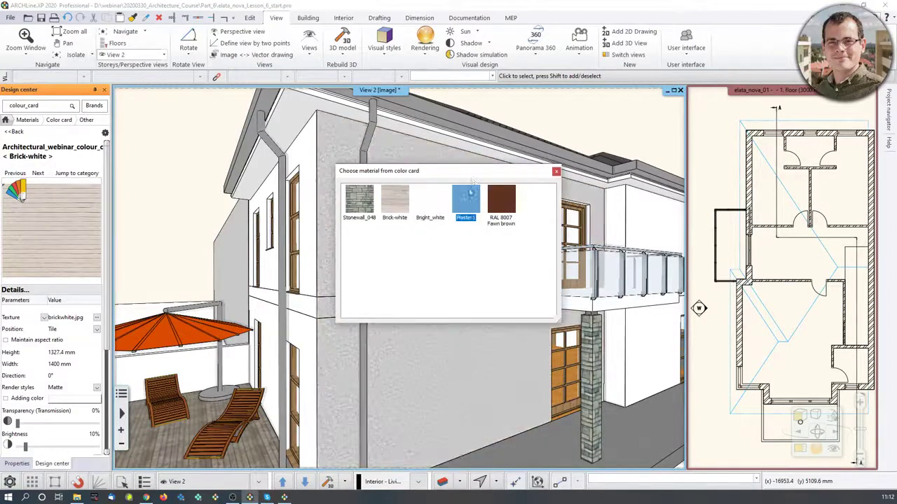
drag(473, 182, 741, 112)
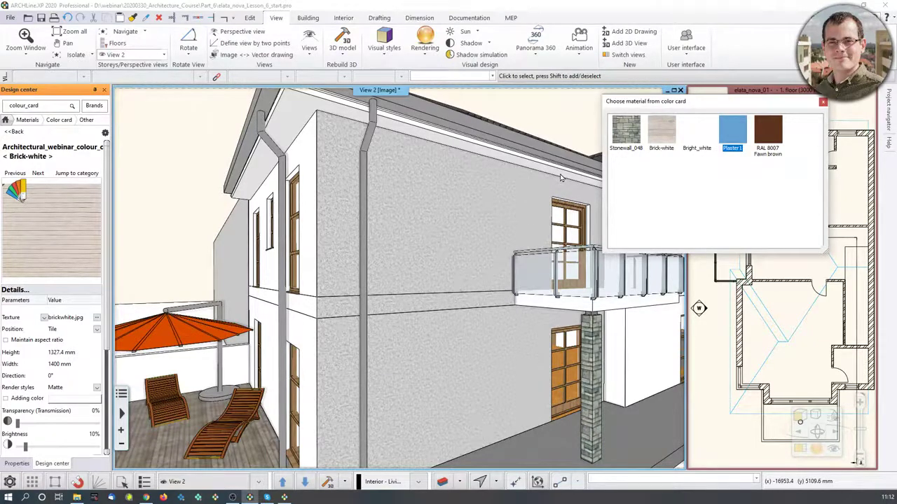
Compare the color card's finishes on the balcony-side walls, set Stonewall_048 as the current material, and close the chooser
click(619, 141)
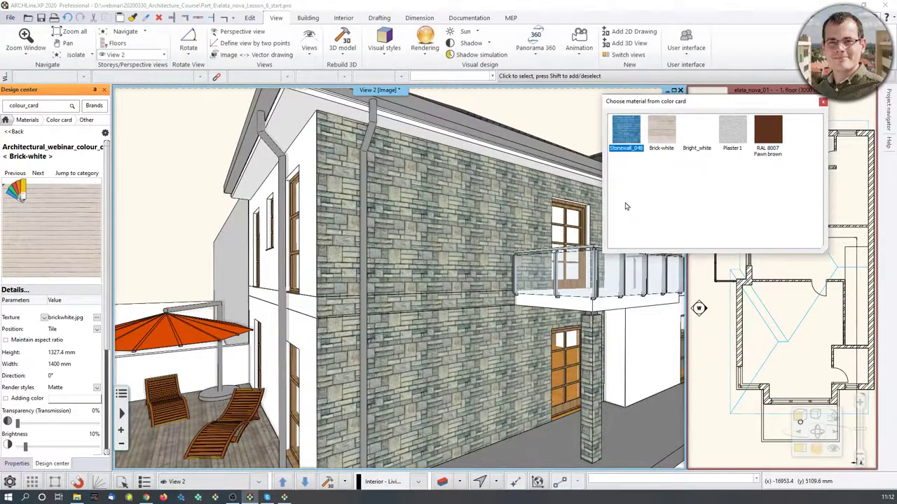
click(663, 131)
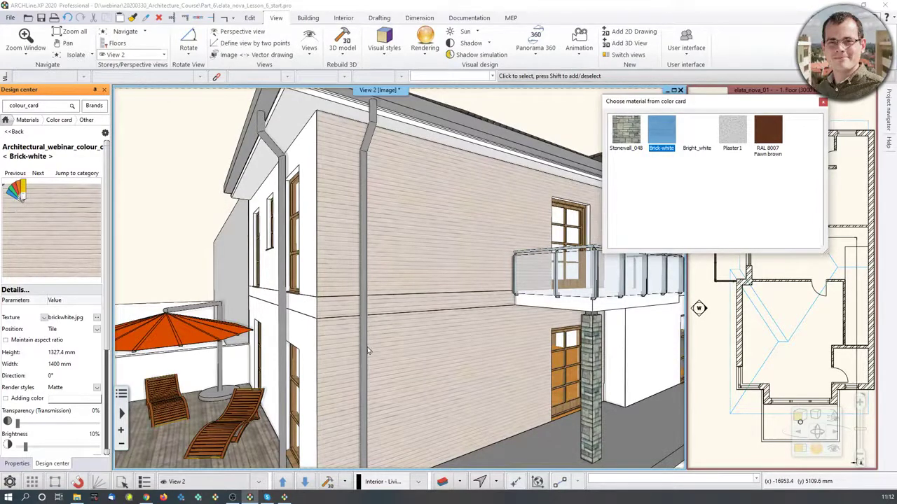
click(700, 131)
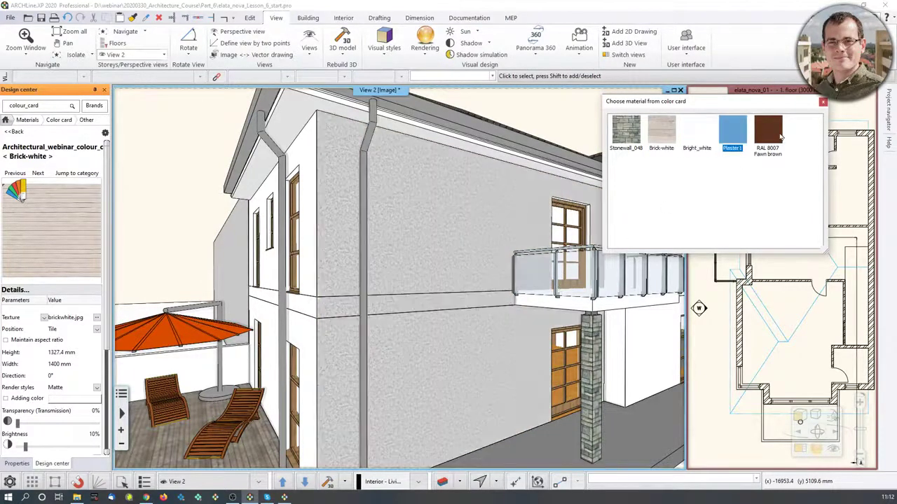
click(630, 137)
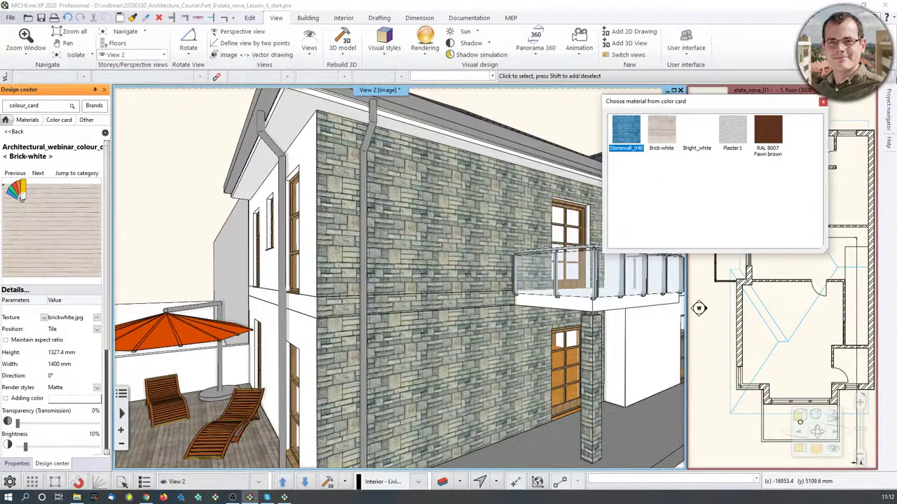
click(823, 101)
middle_drag(476, 272, 518, 269)
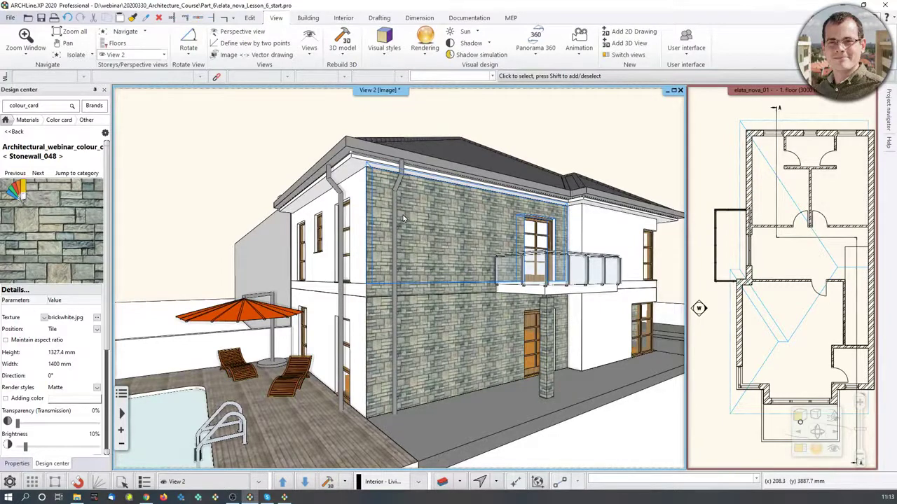
View the seamless red brick texture in the Chrome image results and return to ARCHLine.XP
click(403, 219)
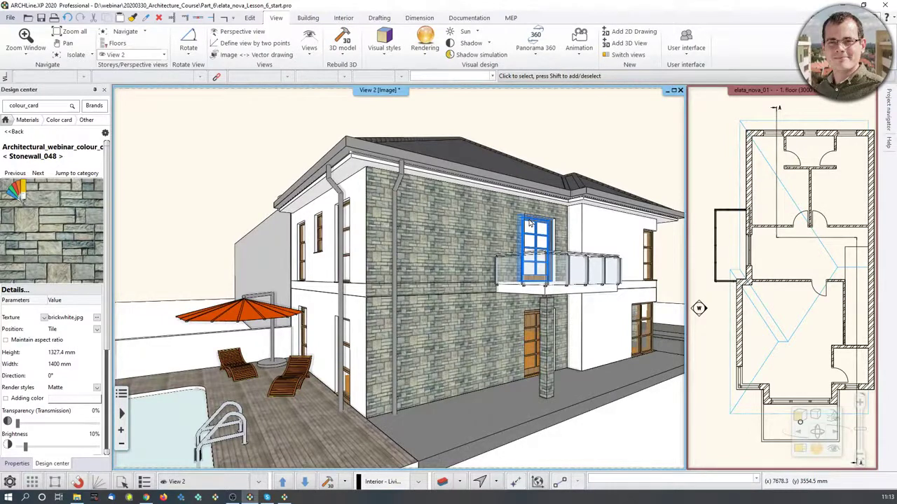
click(146, 499)
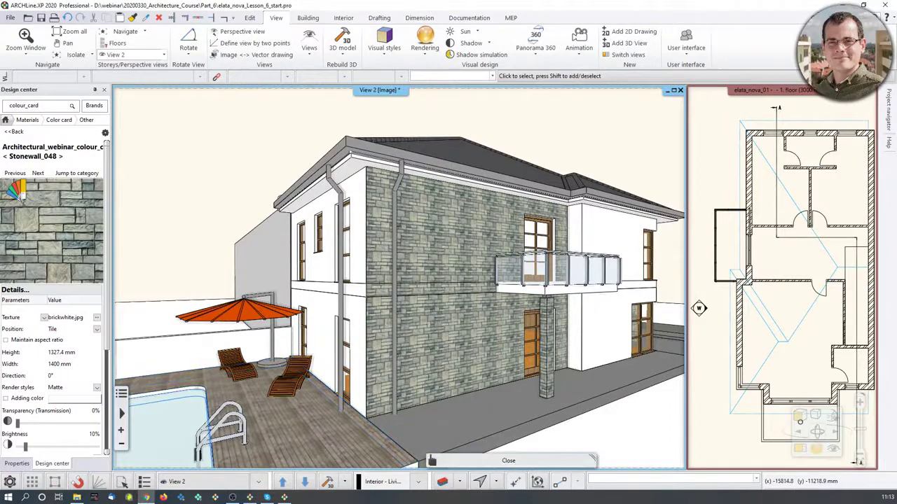
key(alt+Tab)
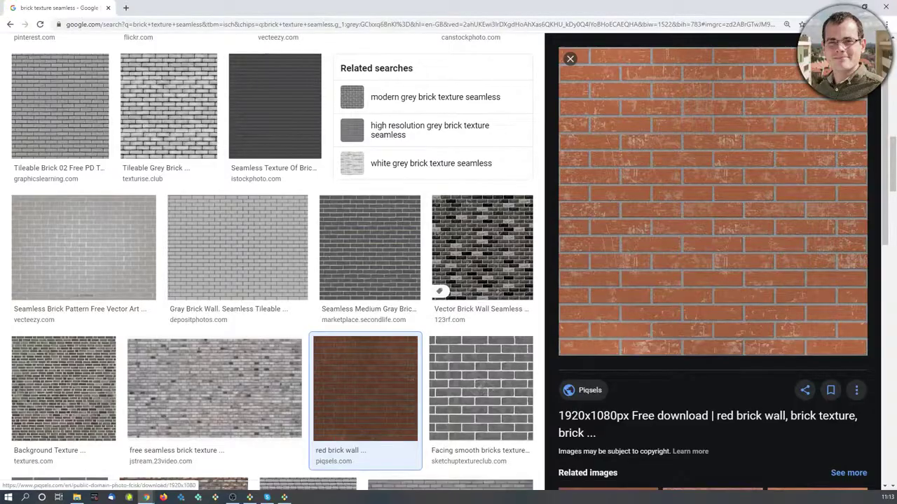
key(alt+Tab)
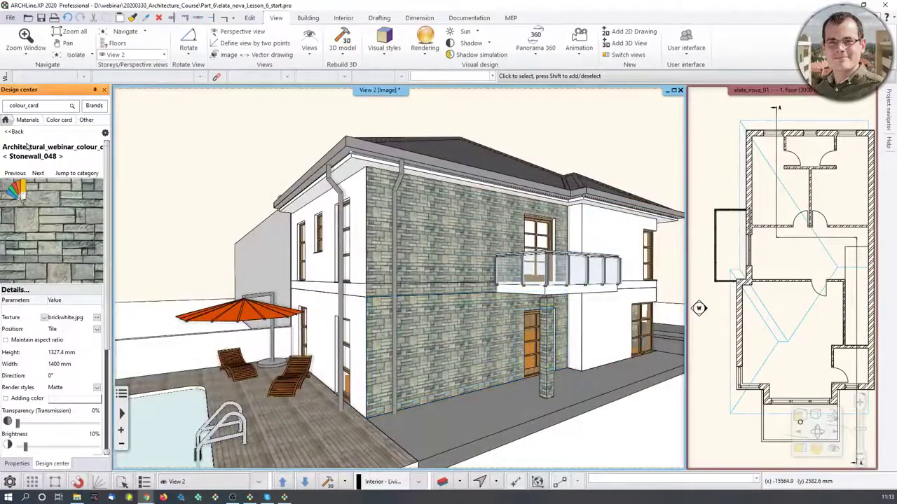
Create a new material and use the red brick wall image copied from the Chrome search results as its texture
click(8, 120)
click(31, 202)
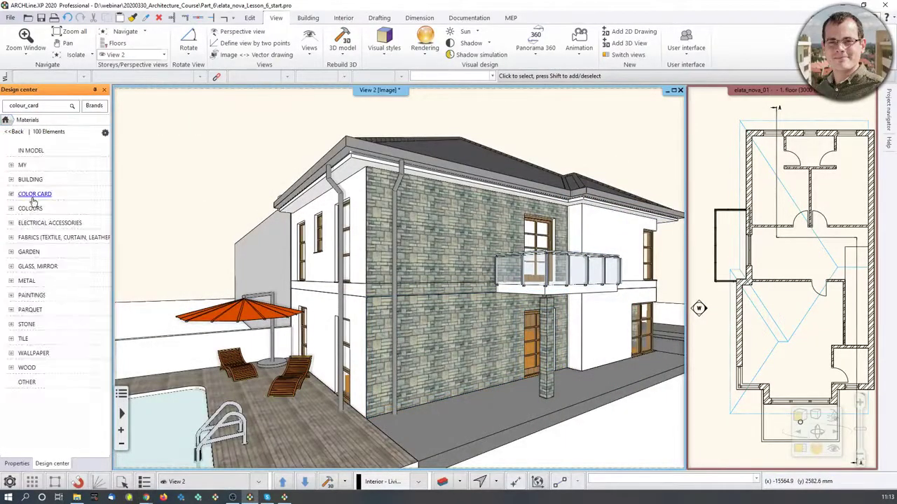
click(105, 133)
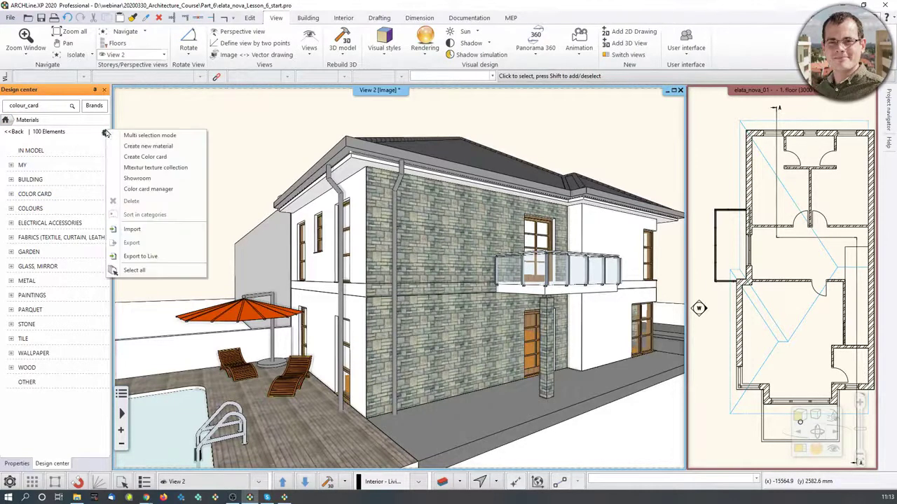
click(146, 146)
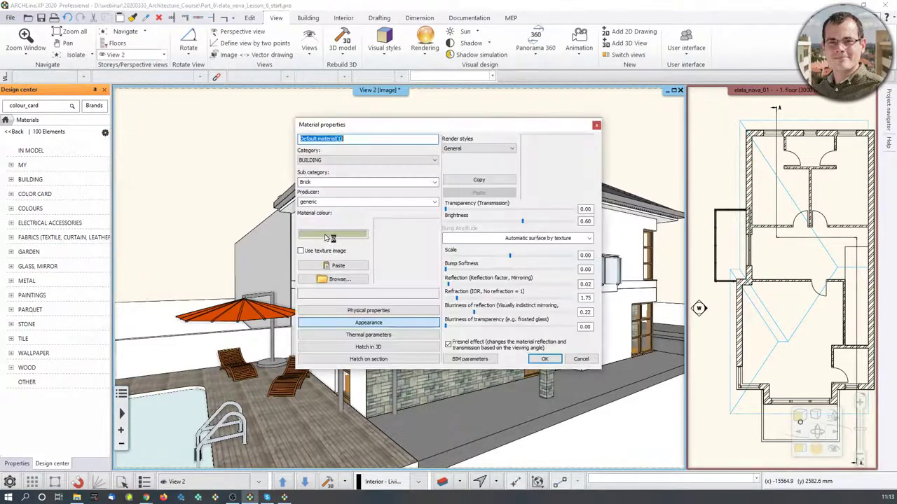
click(145, 497)
click(196, 459)
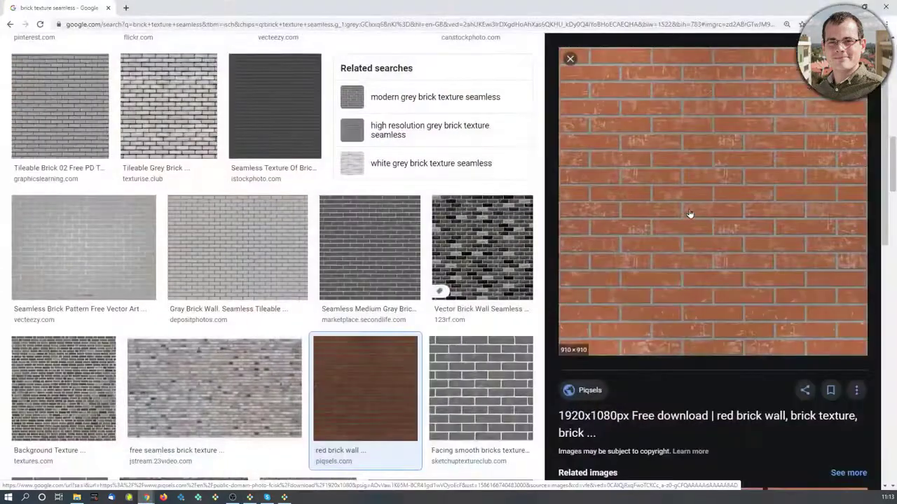
right_click(691, 211)
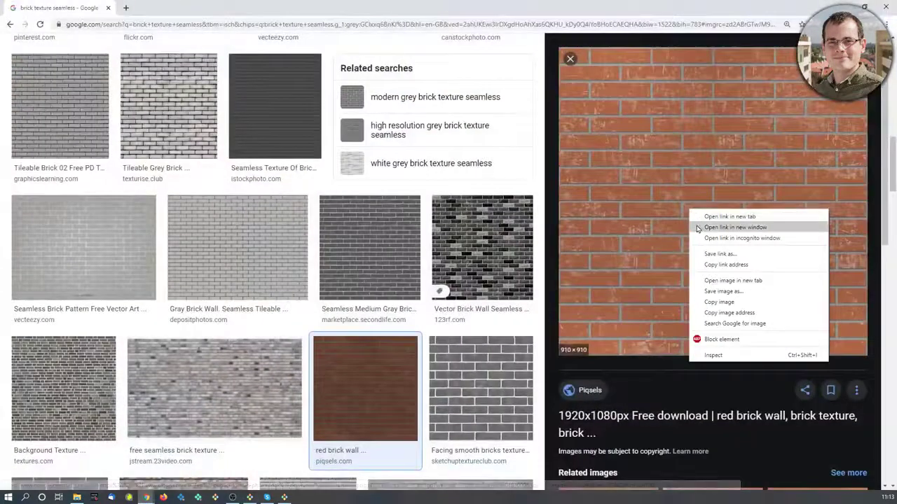
click(739, 302)
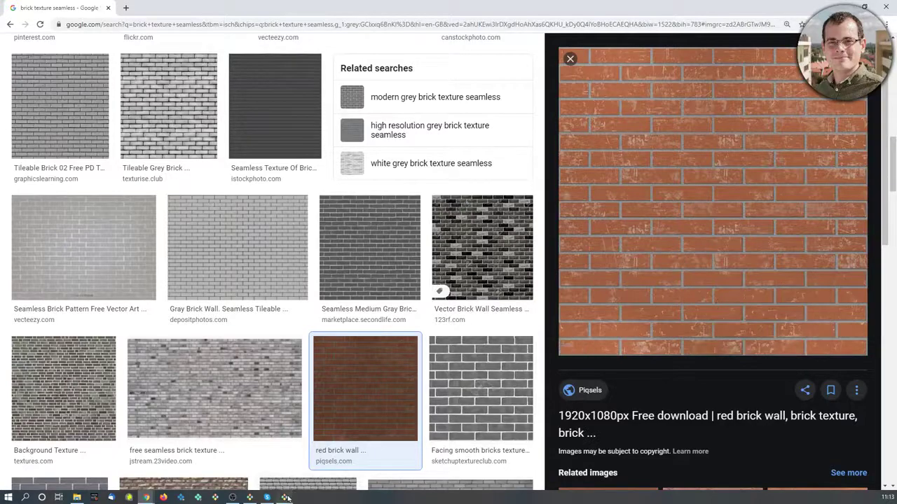
click(280, 455)
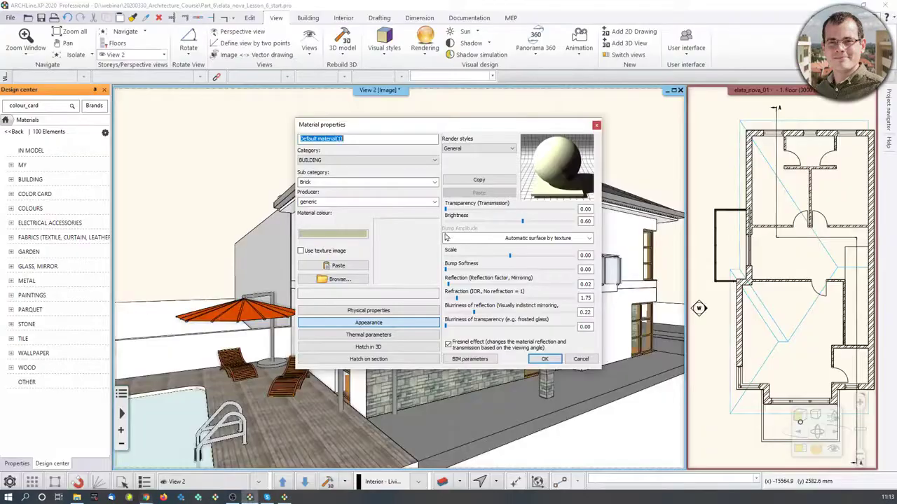
click(325, 266)
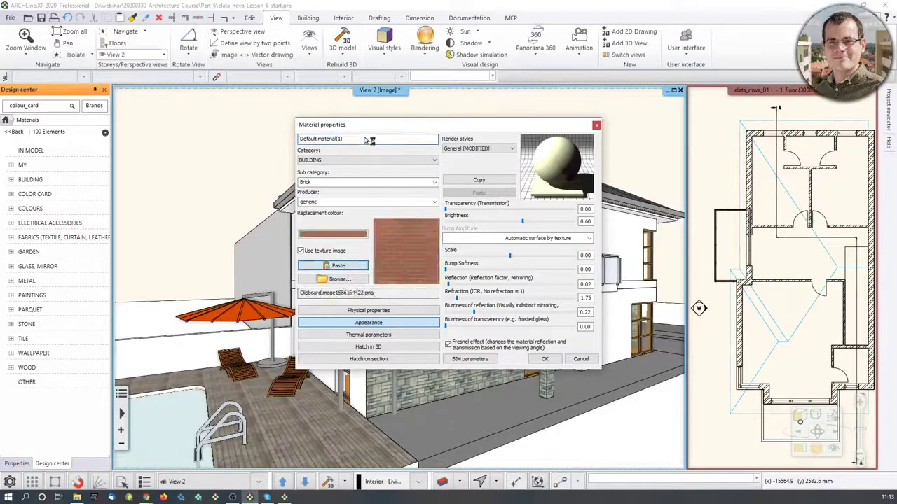
Name the material Architectural_webinar_brick_pattern and open its physical properties with the mapping sizes
drag(369, 141, 263, 145)
text(Architectural_webinar_)
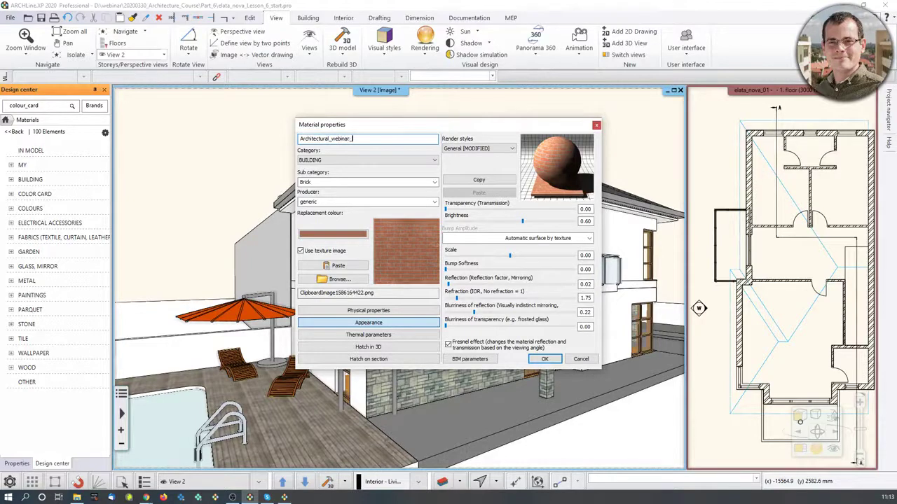
text(ttern)
click(384, 312)
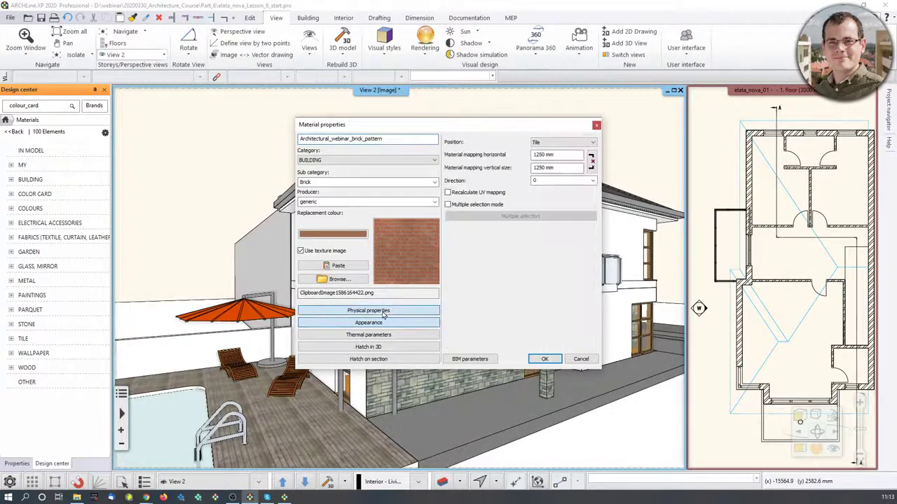
click(546, 172)
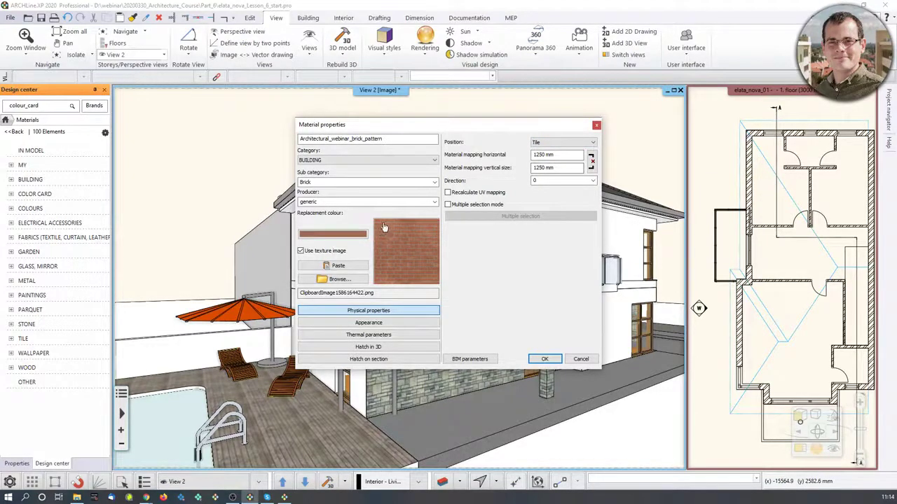
Switch to Chrome and search the web for "small brick size" in a new tab
click(146, 497)
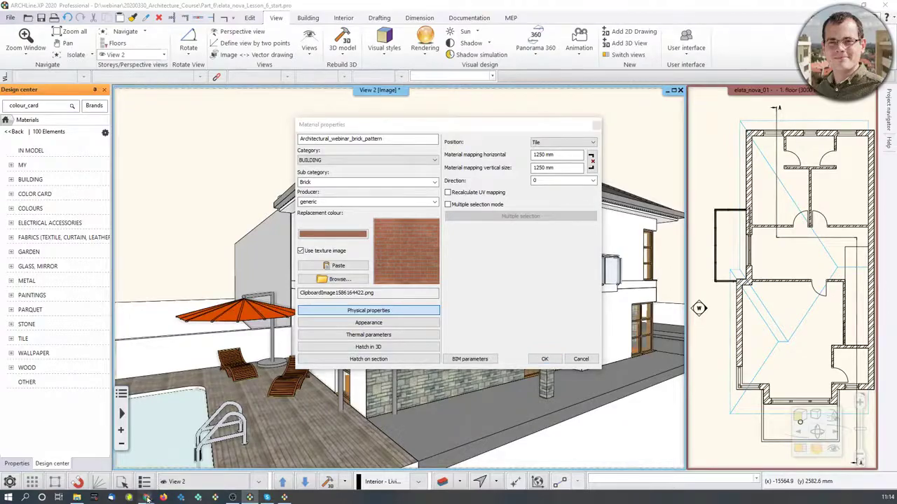
click(188, 468)
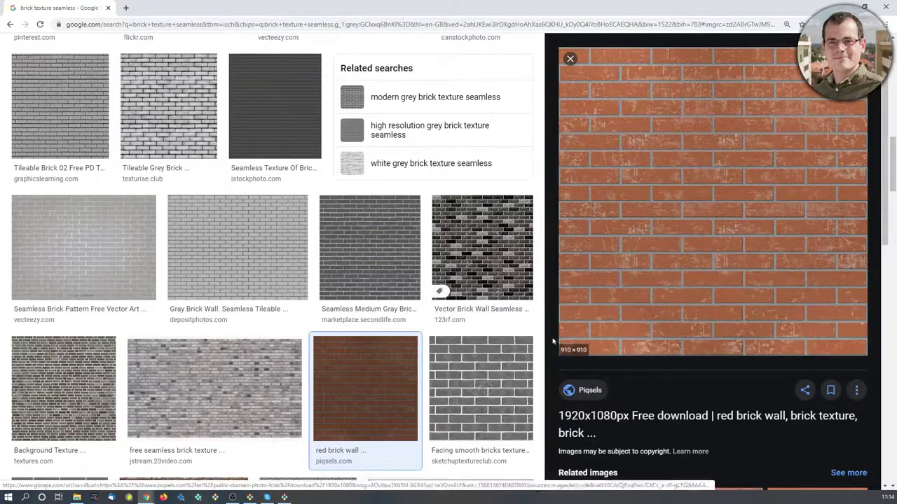
click(126, 8)
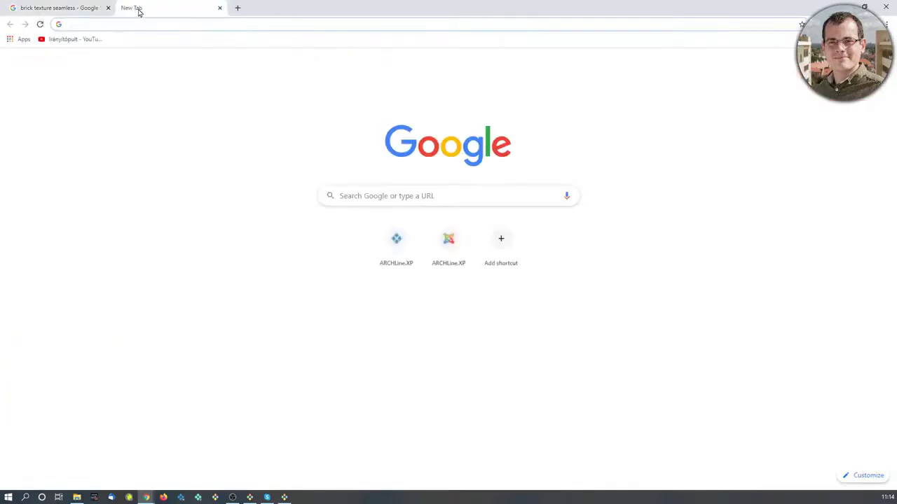
text(small)
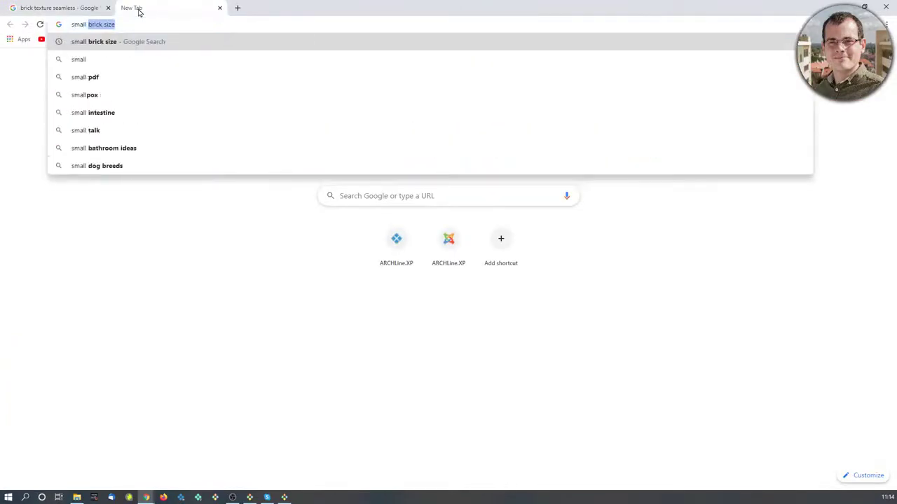
key(Return)
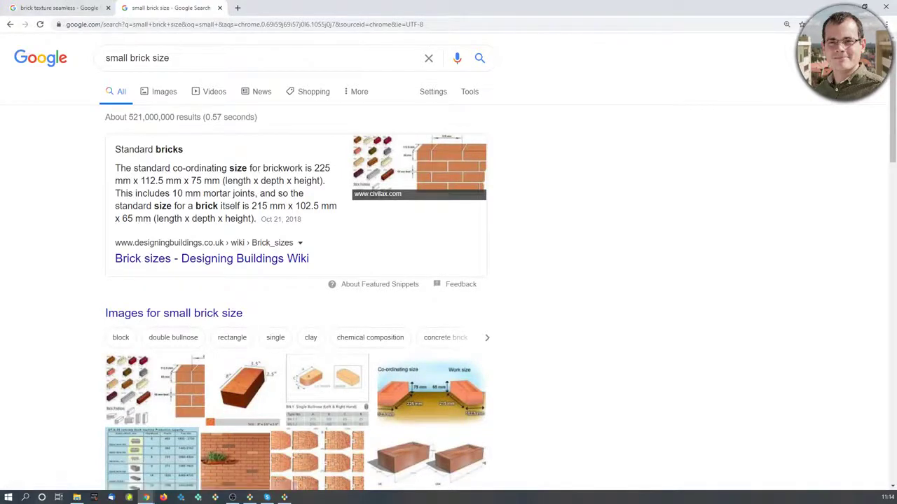
Calculate 225 × 5 in the Windows Calculator for the texture width and return to the ARCHLine.XP material properties
click(7, 498)
text(calc)
key(Return)
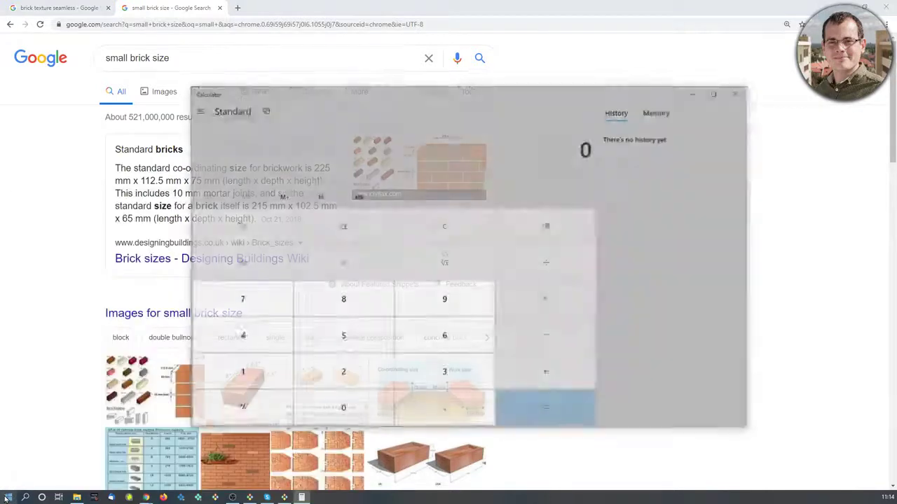
text(22)
text(5)
text(*5)
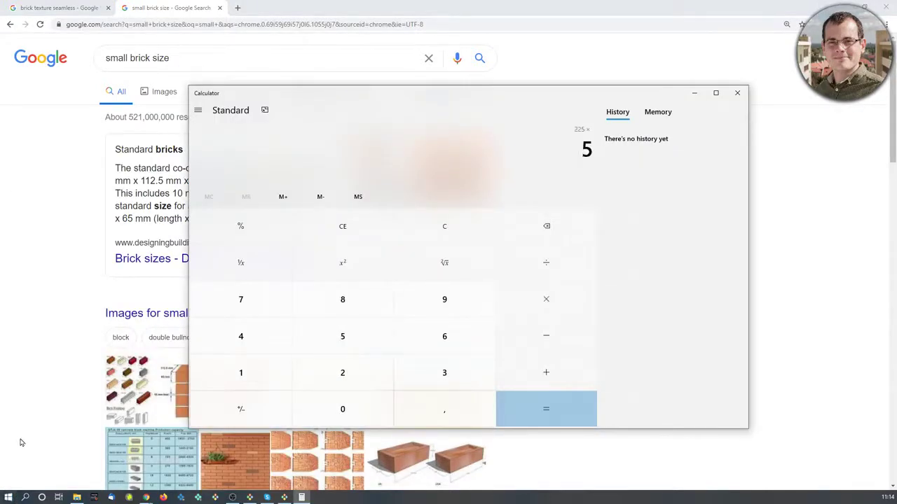
key(Return)
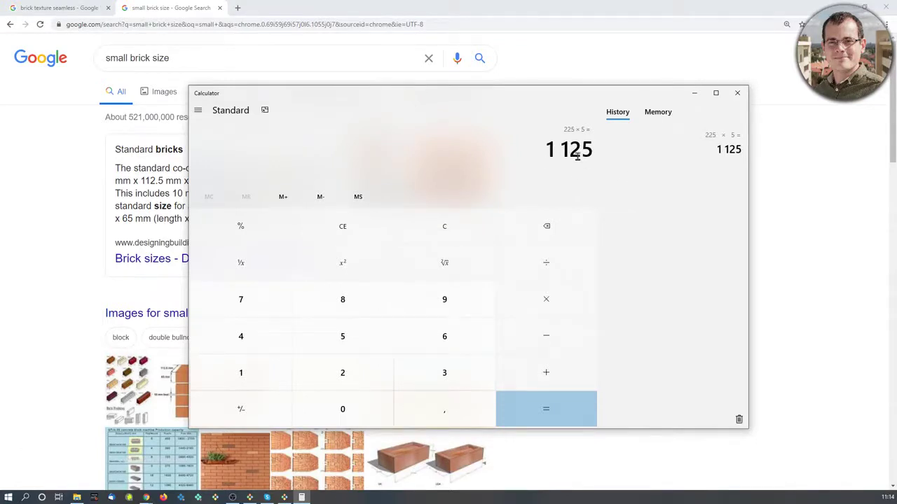
click(284, 497)
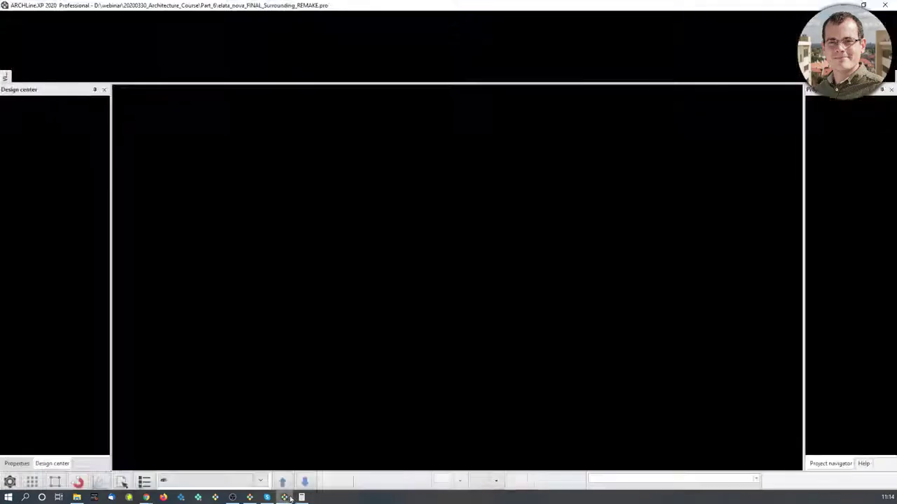
mouse_move(256, 462)
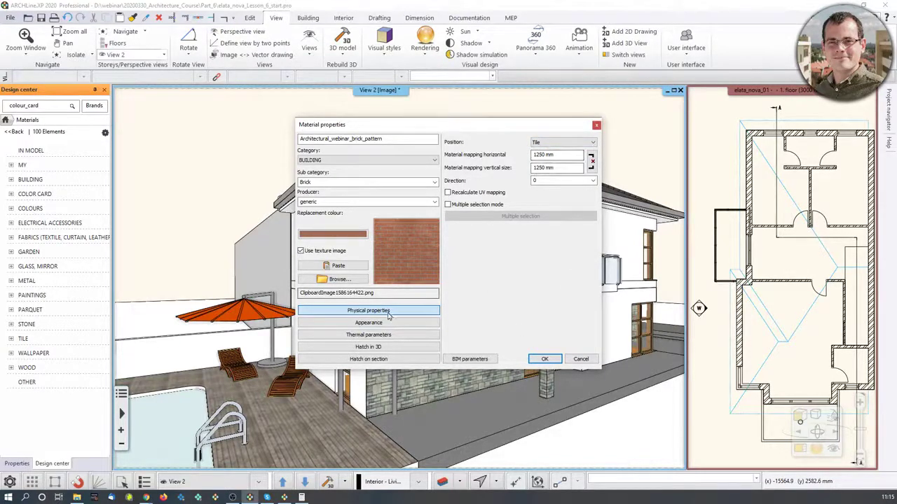
Set the new brick material's render style to Wall
click(368, 323)
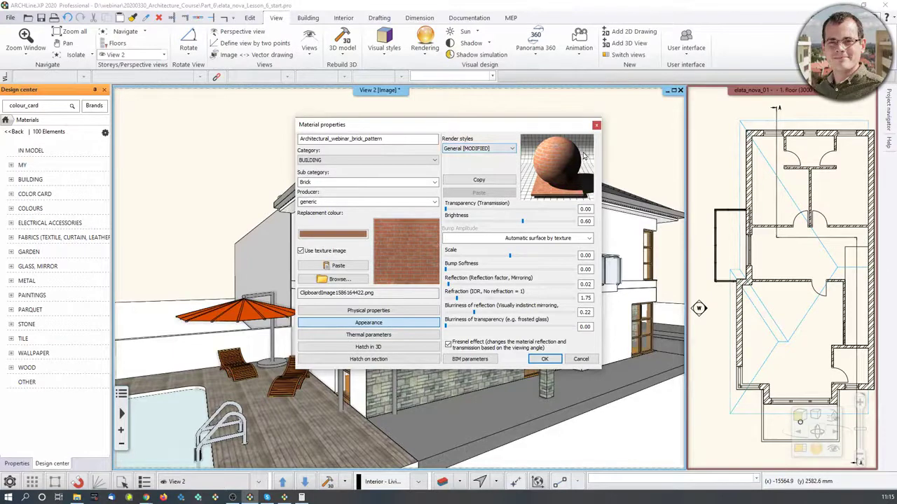
click(512, 149)
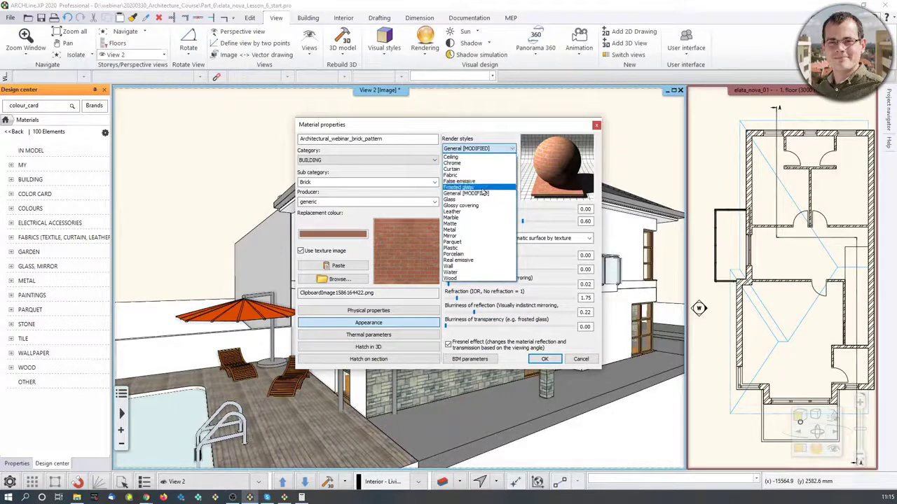
click(452, 267)
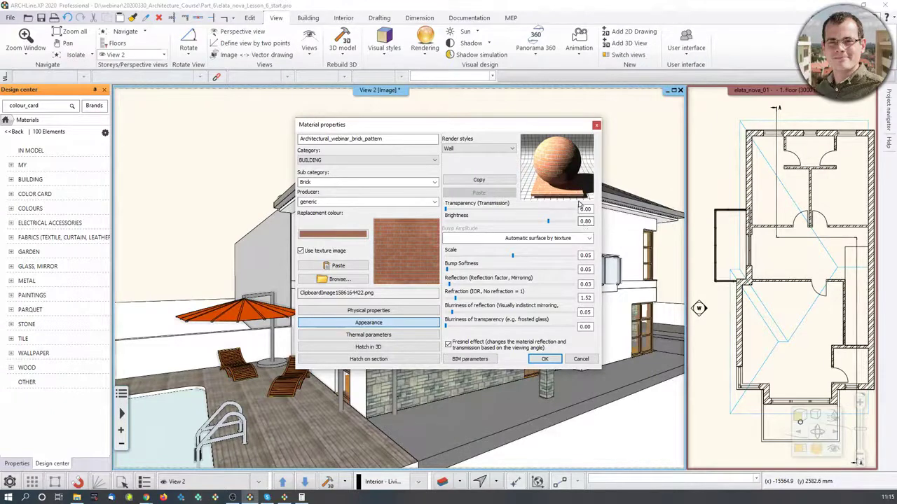
Review the brick material's hatch settings for 3D and section, and save the new material
click(377, 348)
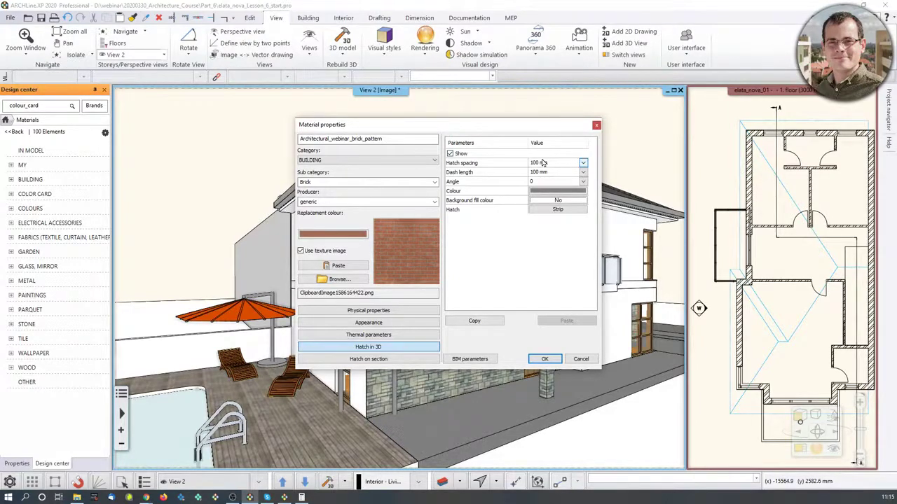
click(389, 358)
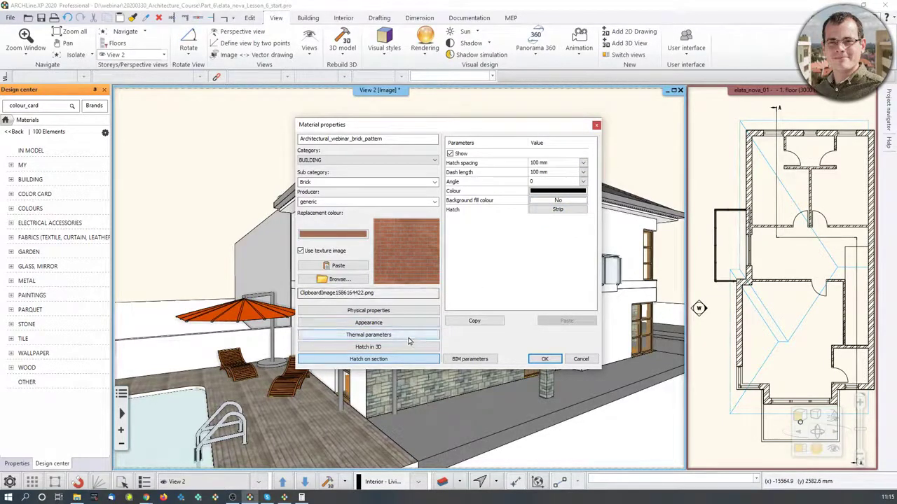
click(546, 360)
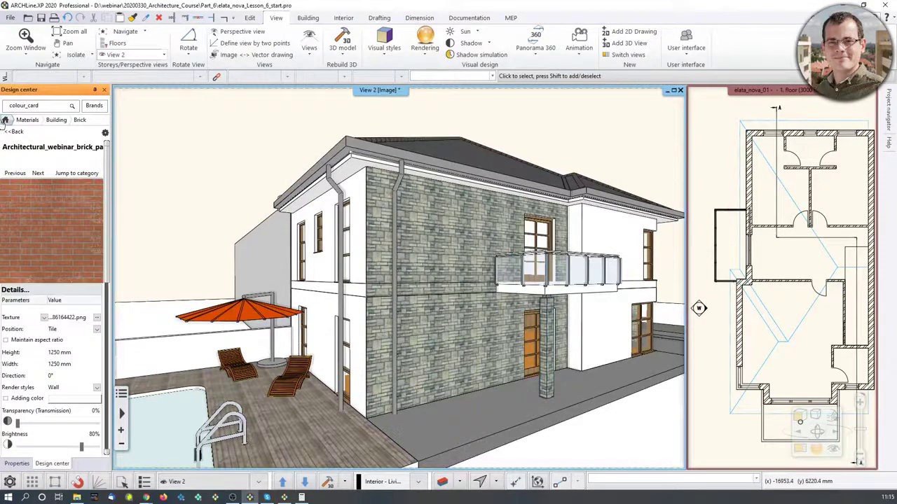
Apply the Architectural_webinar_brick_pattern material to the low boundary wall behind the pool deck and inspect it up close
middle_drag(322, 305, 374, 277)
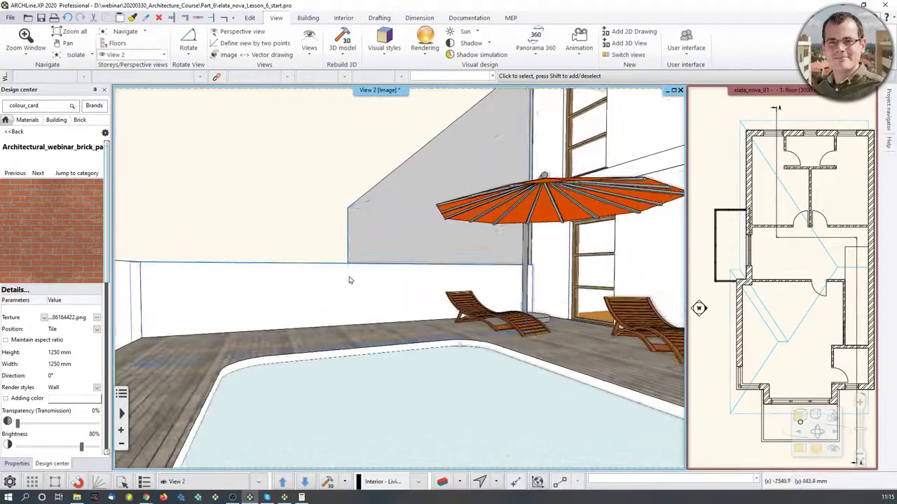
mouse_move(81, 244)
mouse_down()
mouse_move(280, 312)
mouse_move(312, 299)
mouse_up()
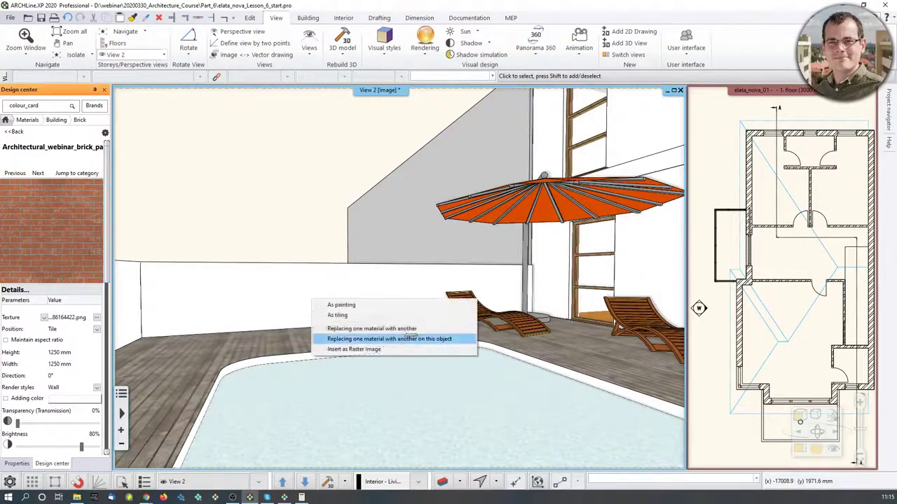
click(353, 348)
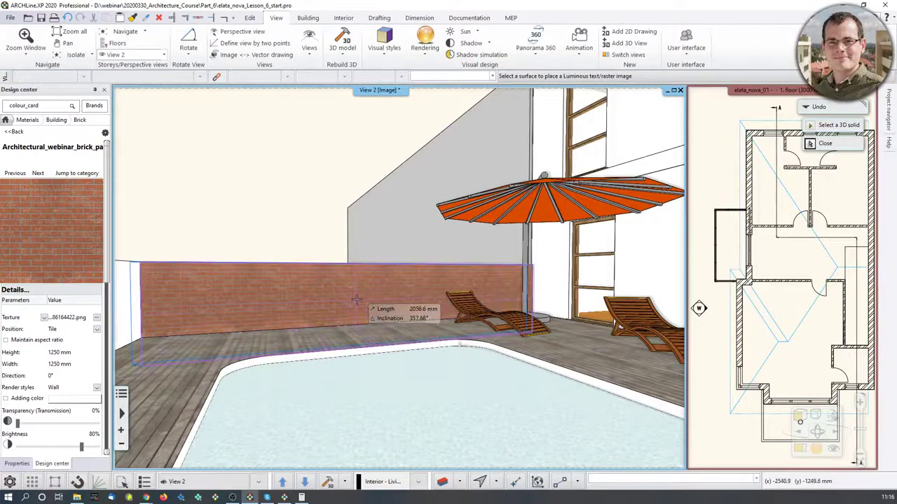
click(355, 319)
scroll(354, 335, up, 5)
scroll(355, 343, up, 2)
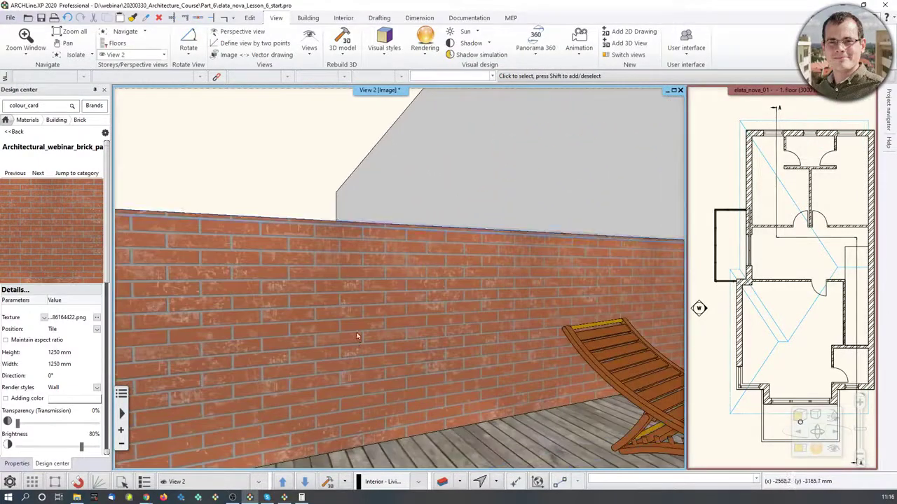
scroll(370, 380, down, 3)
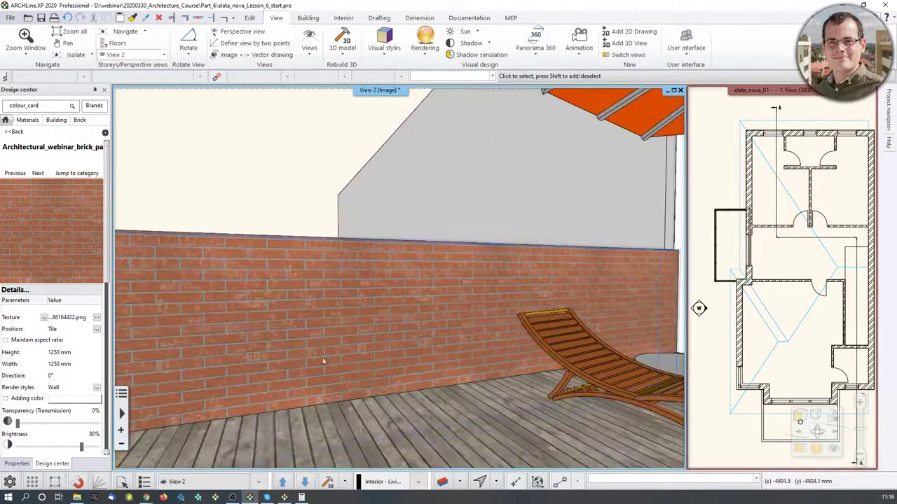
scroll(449, 314, up, 3)
scroll(448, 313, down, 2)
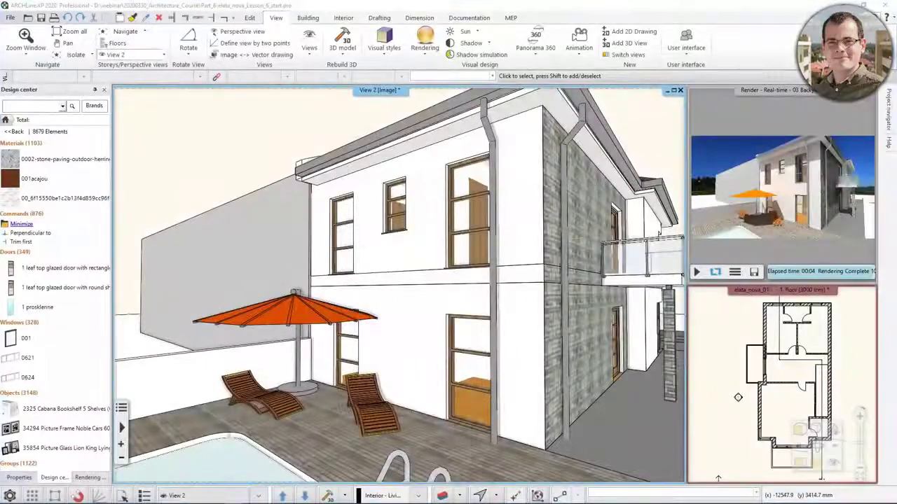
Browse the object library to the Ceiling Lights category under Lighting, with the stone-pillared entrance canopy in view
middle_drag(400, 281, 543, 284)
middle_drag(421, 266, 448, 254)
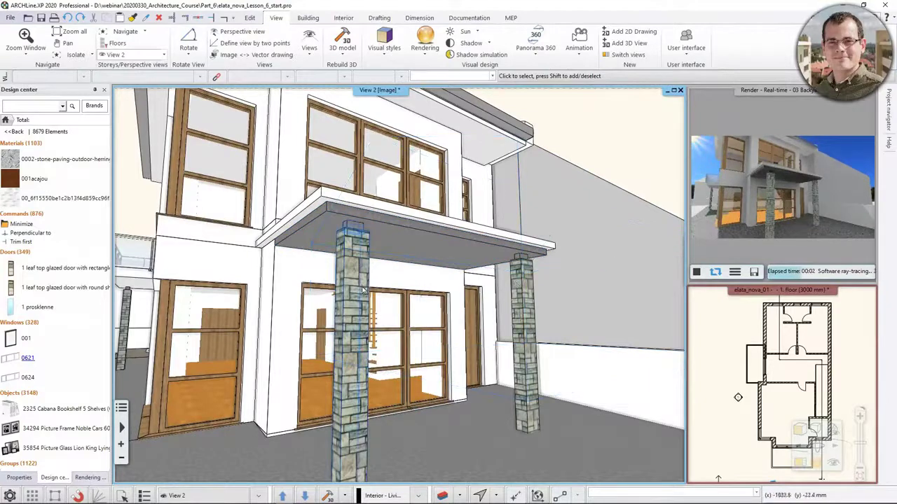
click(6, 120)
click(10, 199)
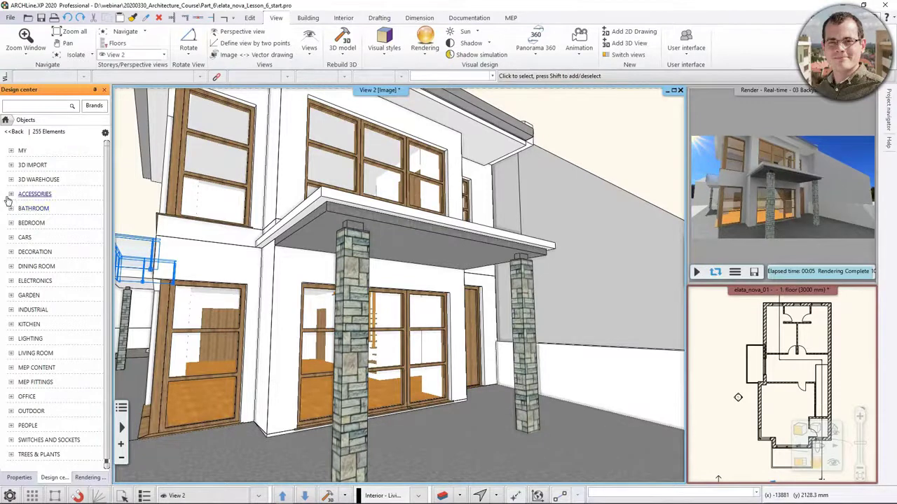
click(12, 339)
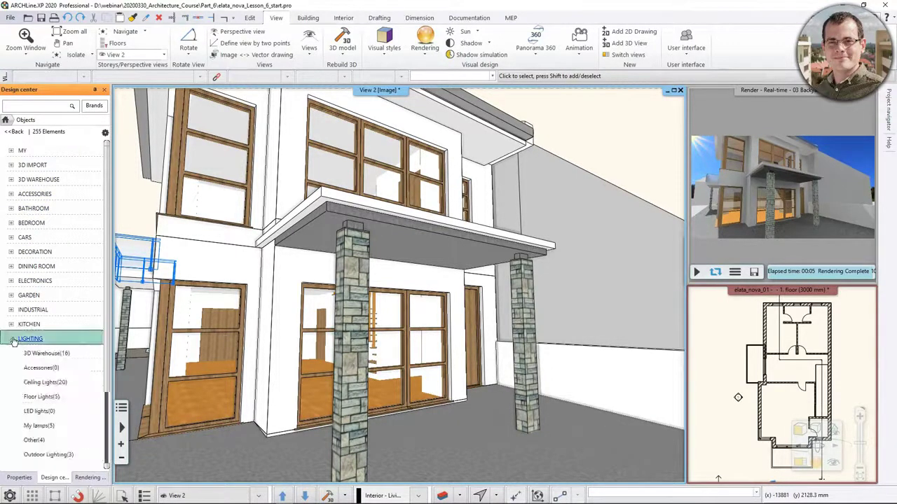
scroll(90, 382, down, 1)
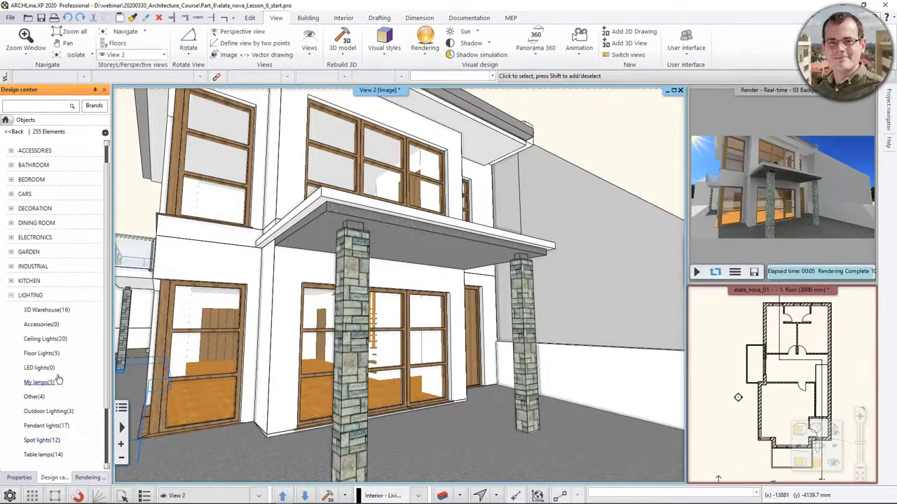
click(49, 339)
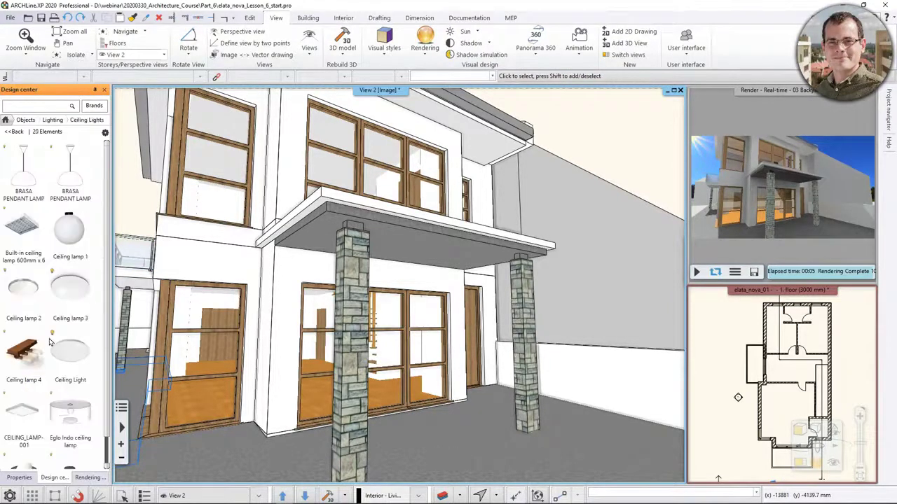
Place Ceiling lamp 3 on the underside of the entrance canopy slab between the stone pillars
mouse_move(72, 365)
mouse_move(76, 310)
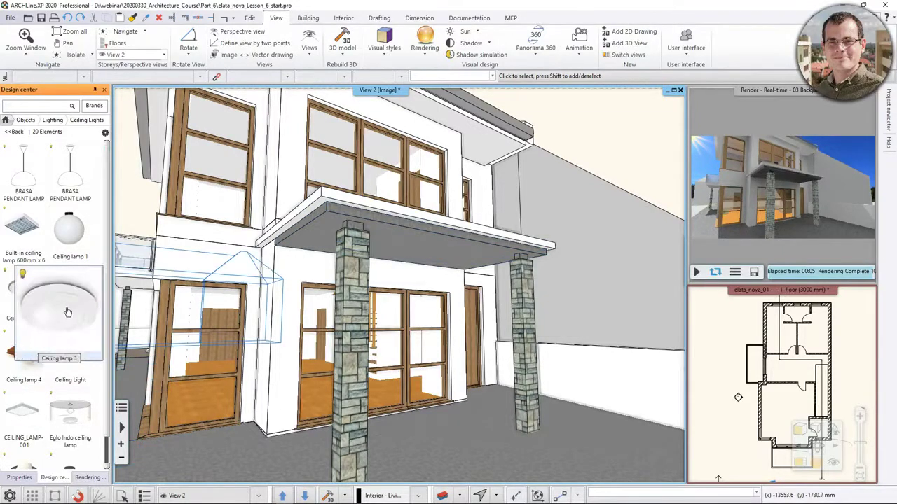
click(67, 312)
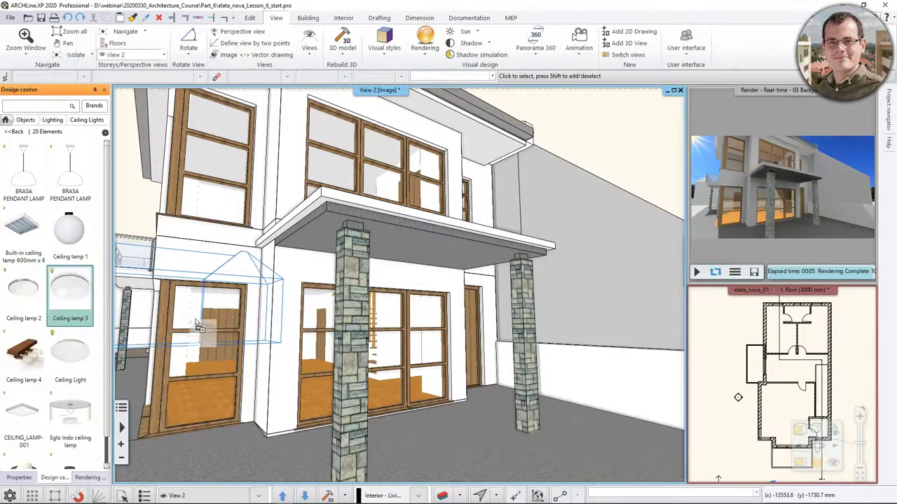
click(413, 245)
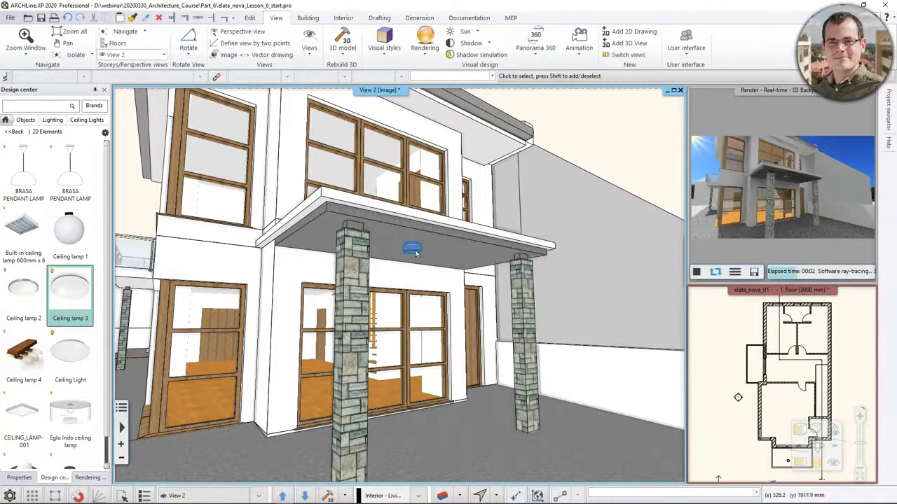
On the enlarged first-floor plan, move the ceiling lamp to the centre of the canopy using the guide line intersection
click(812, 477)
click(813, 476)
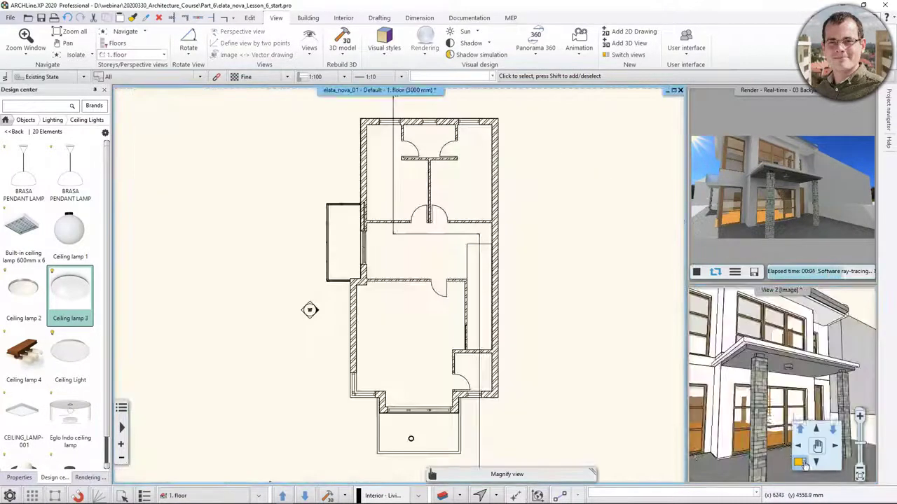
scroll(371, 294, up, 5)
click(380, 298)
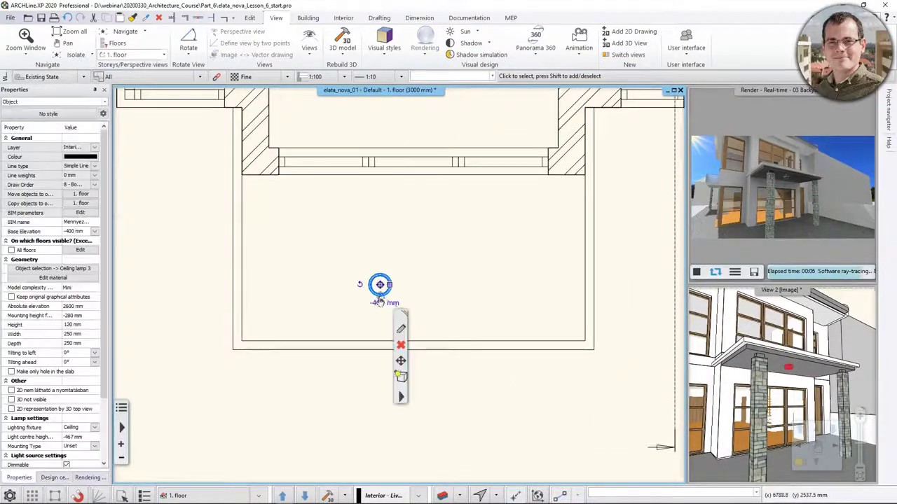
click(380, 285)
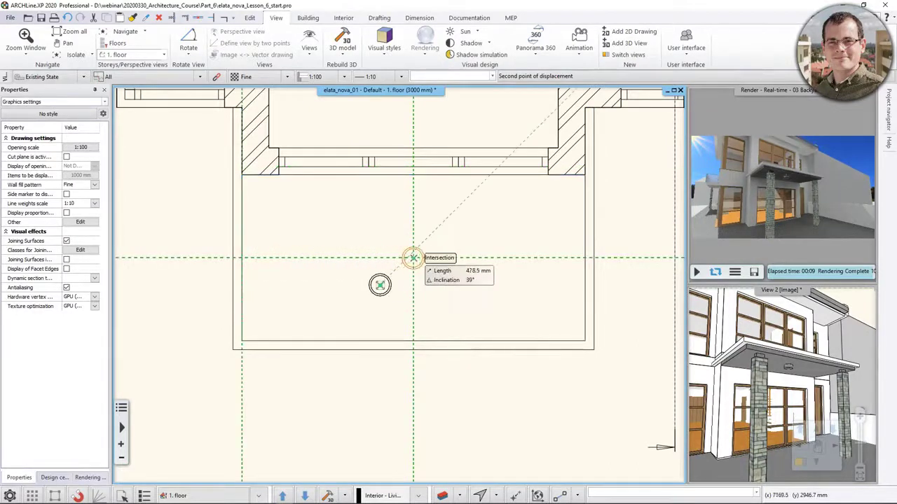
click(414, 257)
click(635, 232)
Check the centred canopy lamp in the real-time render and View 2, and make View 2 the main view
click(792, 208)
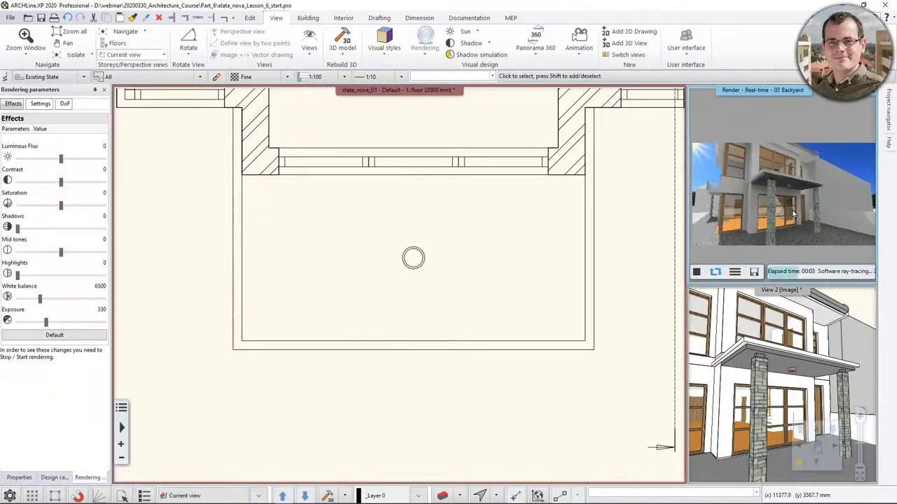
click(799, 351)
scroll(799, 351, up, 5)
scroll(799, 350, up, 4)
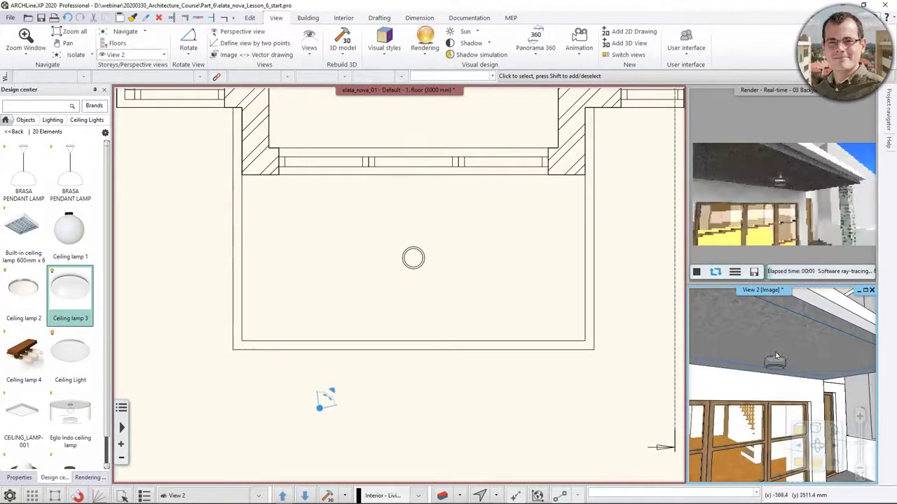
scroll(770, 361, down, 10)
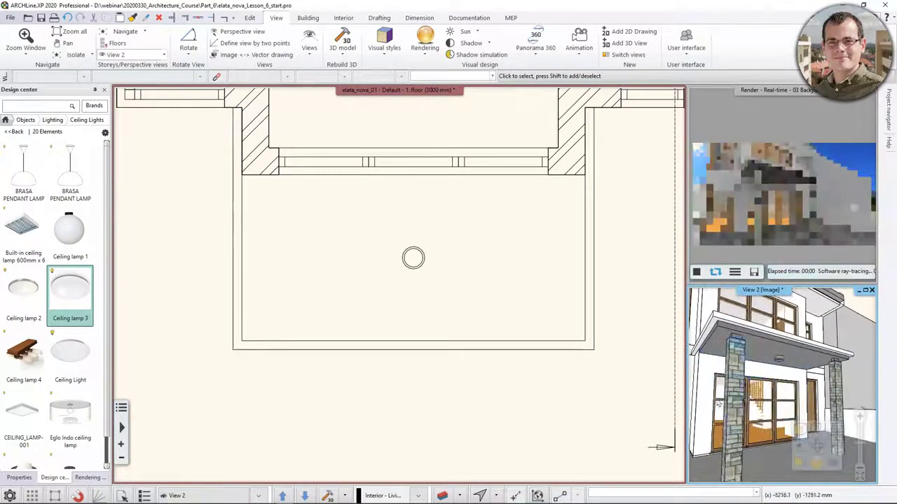
click(816, 445)
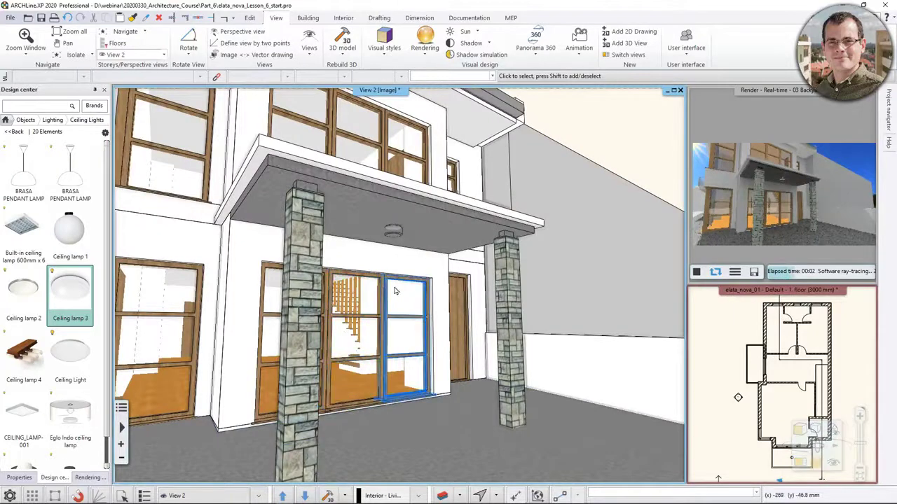
Select the canopy ceiling lamp and display the properties of its light source
click(399, 234)
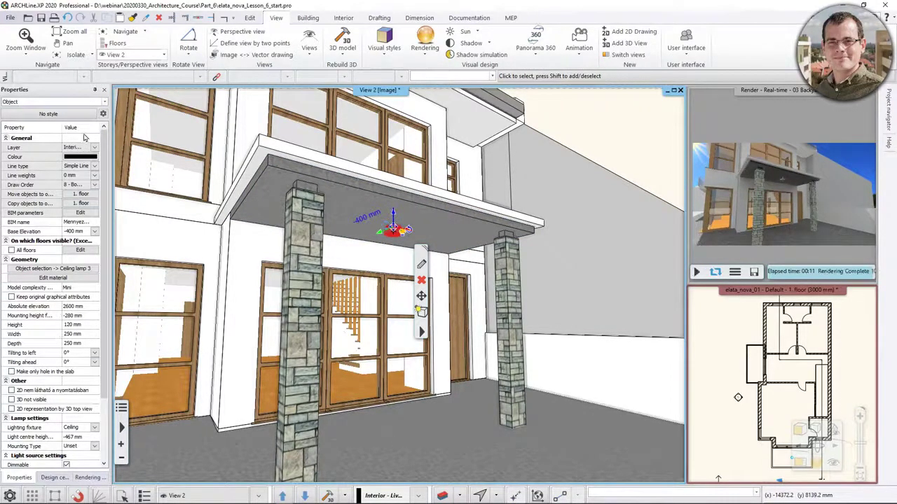
click(104, 102)
click(95, 110)
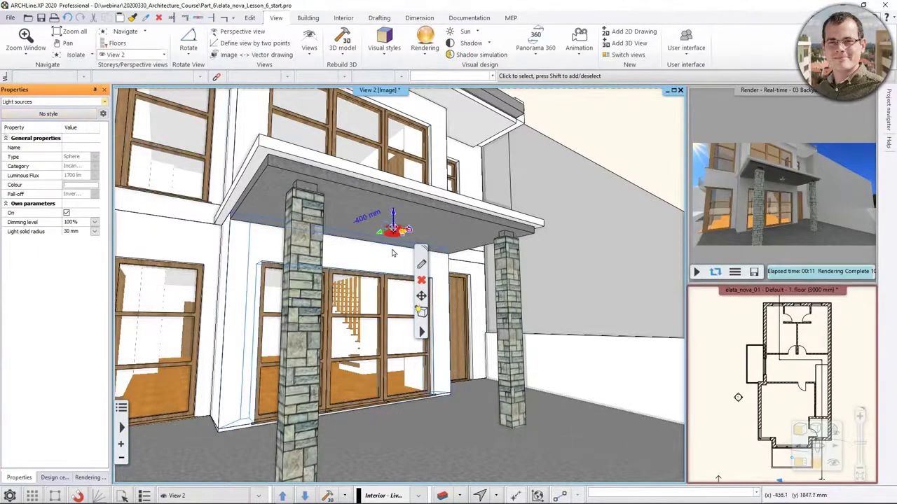
Move the lamp's light source vertically below the lamp and back up, leaving it at the lamp's bottom face
scroll(403, 176, up, 5)
middle_drag(403, 177, 311, 176)
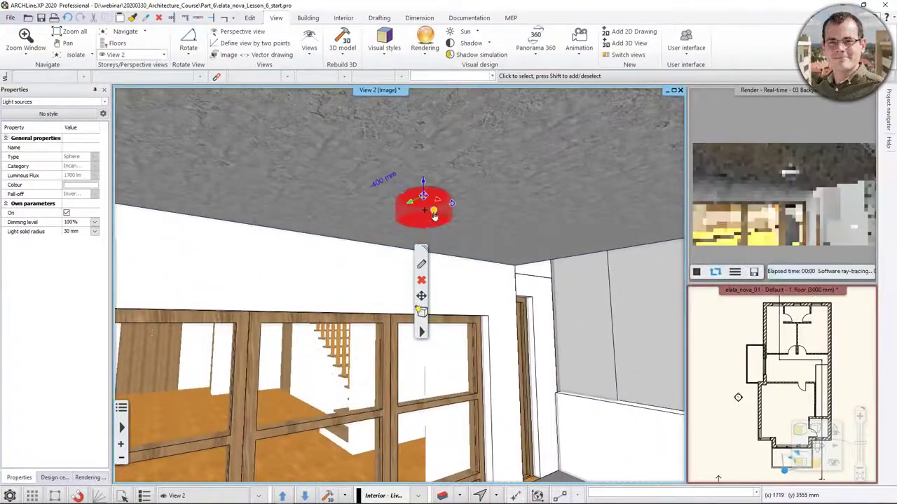
click(433, 217)
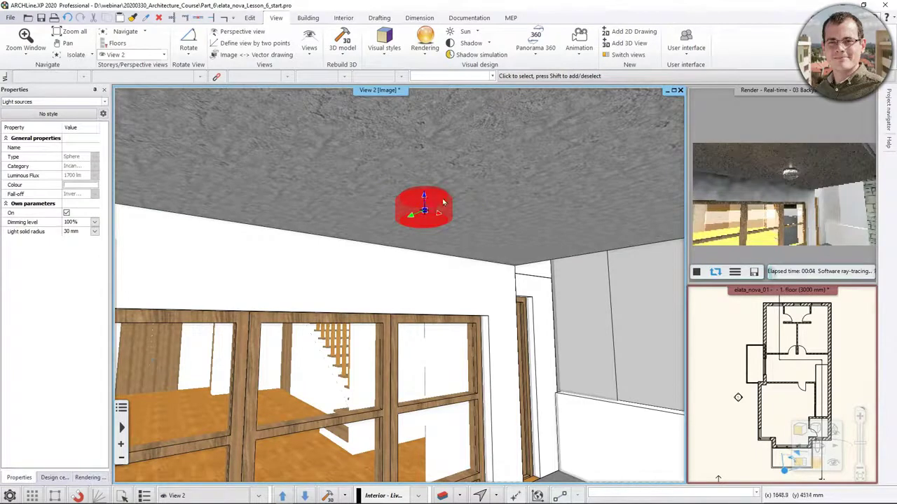
click(425, 208)
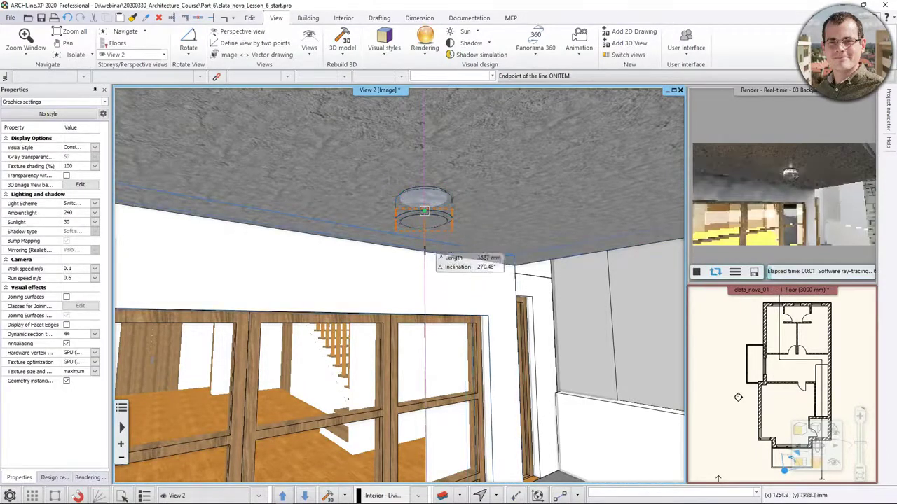
click(440, 252)
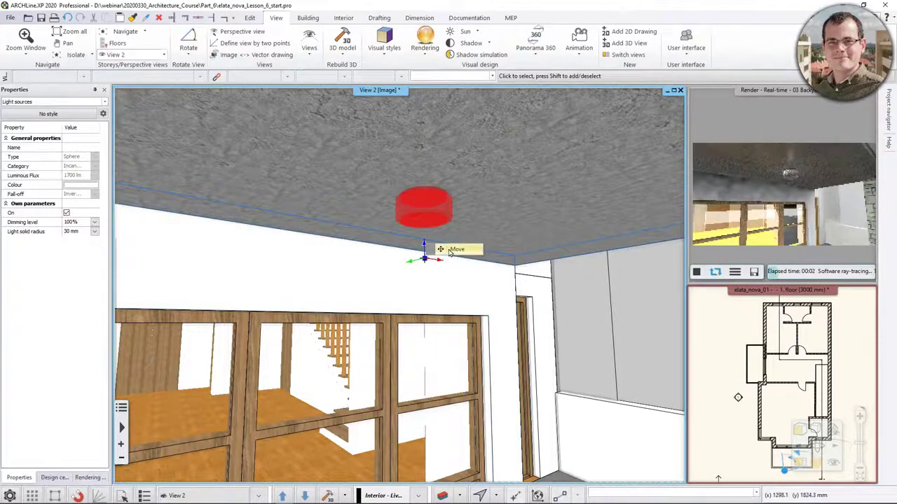
click(425, 256)
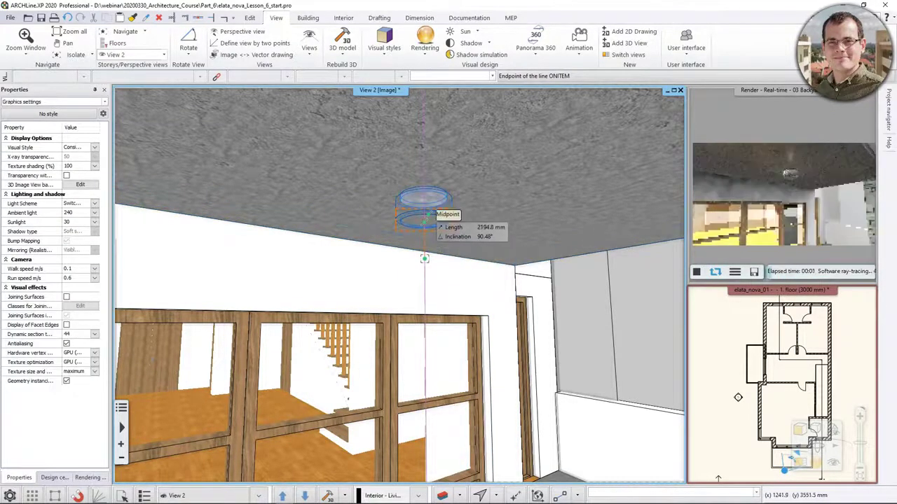
key(Escape)
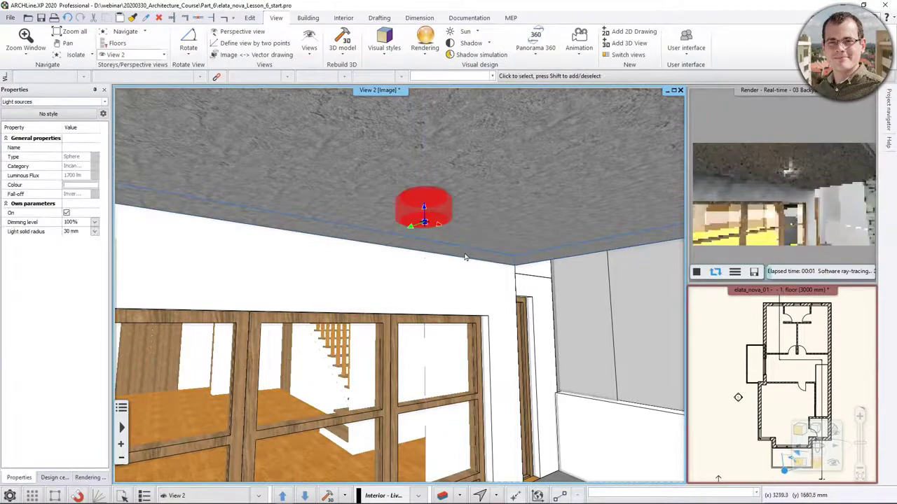
scroll(464, 256, down, 5)
scroll(463, 260, down, 3)
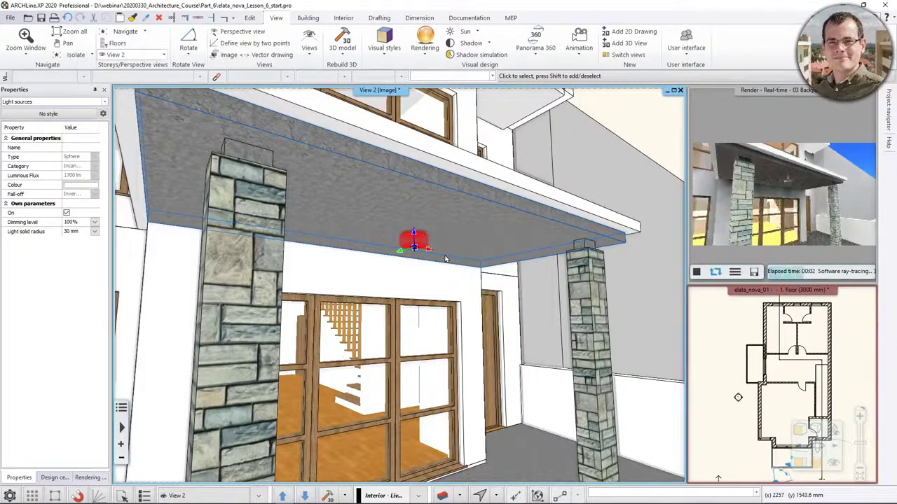
Review the object placement settings of the canopy ceiling lamp and close them without changes
click(421, 242)
click(420, 240)
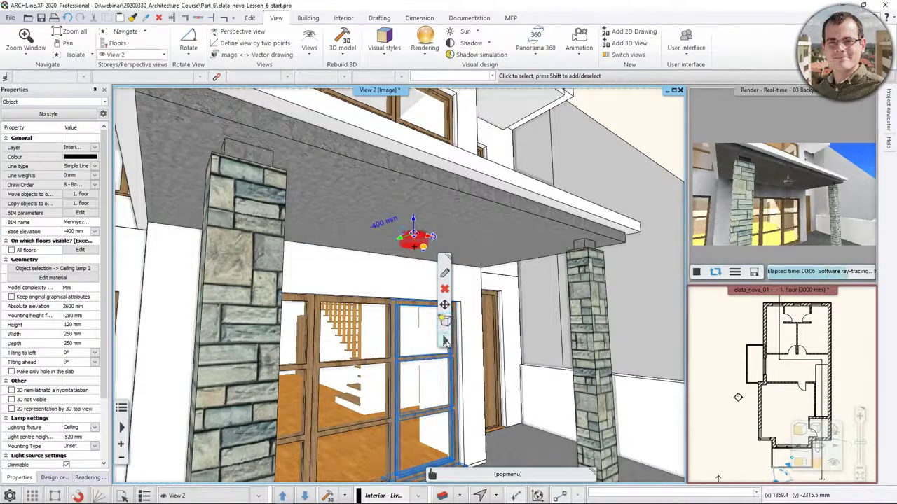
click(445, 341)
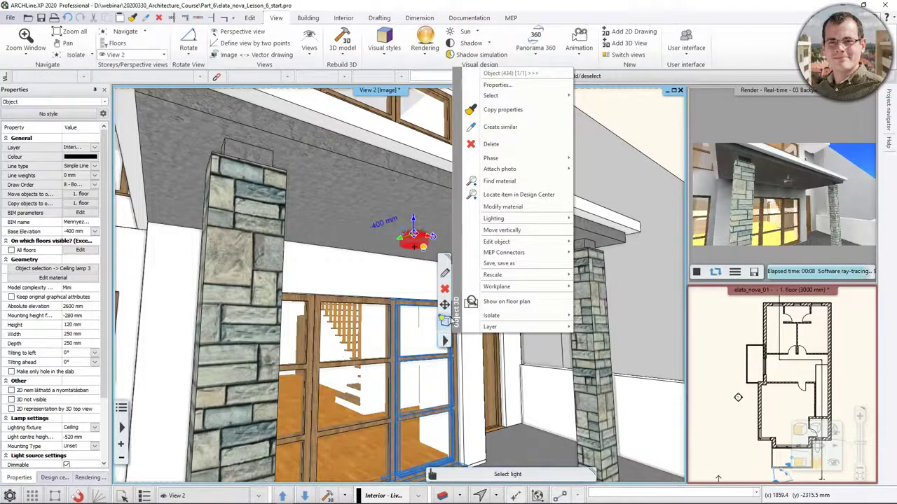
click(445, 290)
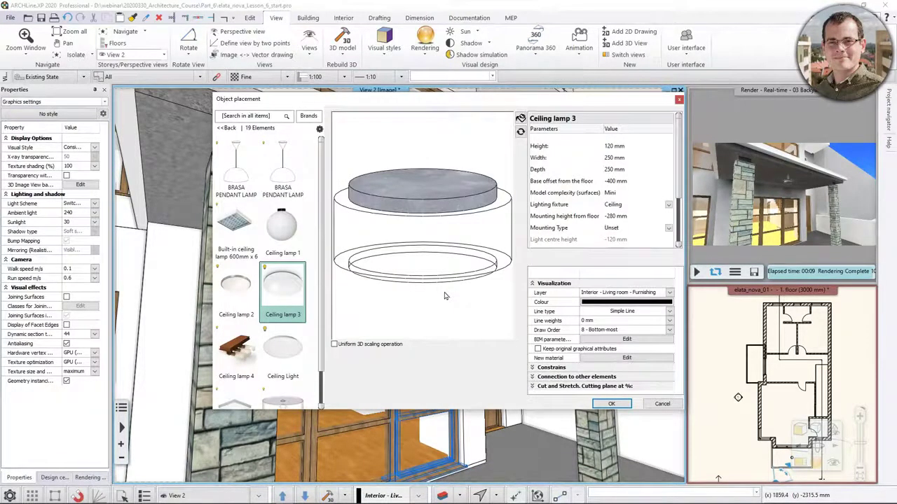
click(678, 102)
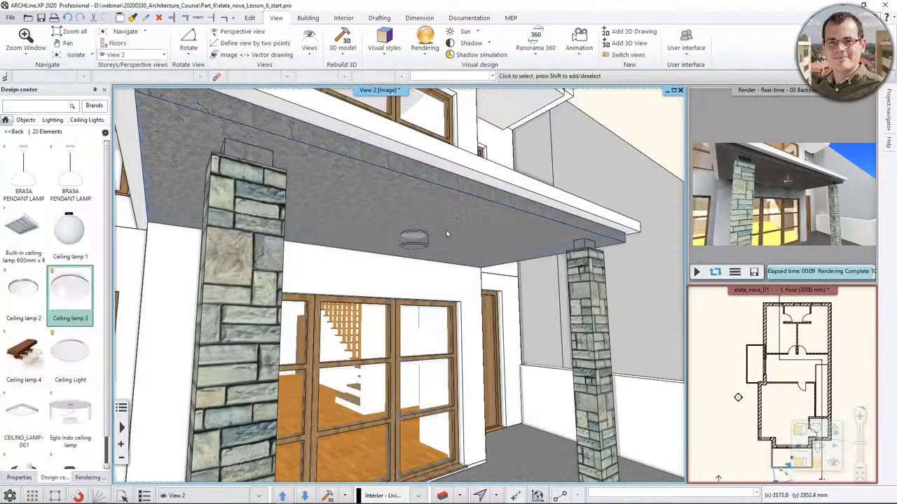
Open the Light manager for the ceiling lamp under the canopy to view its light source and position
click(416, 241)
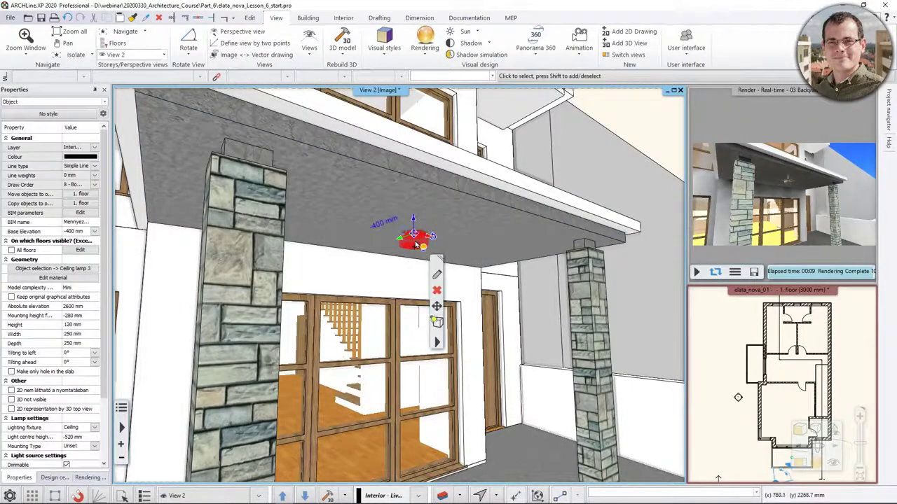
click(437, 343)
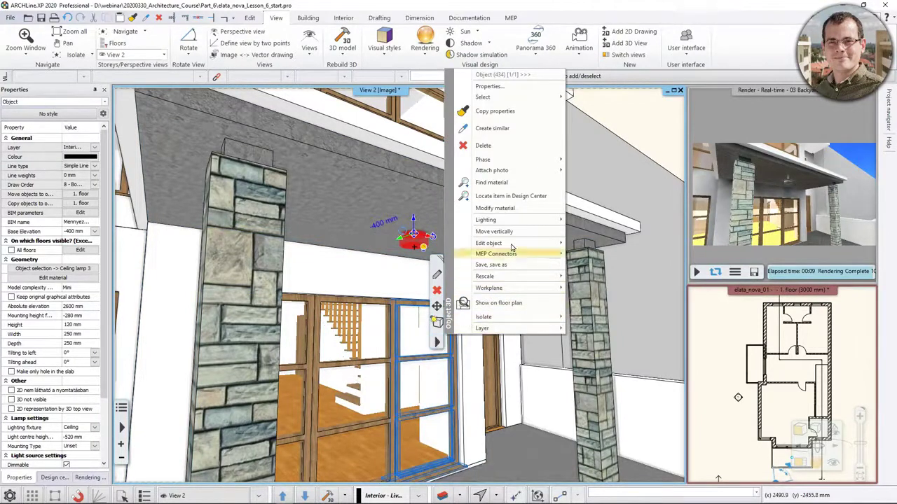
mouse_move(522, 223)
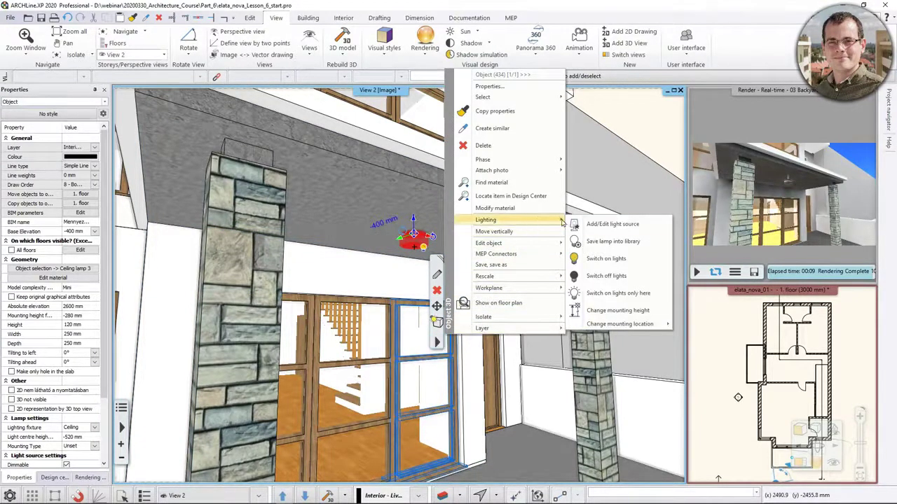
click(612, 224)
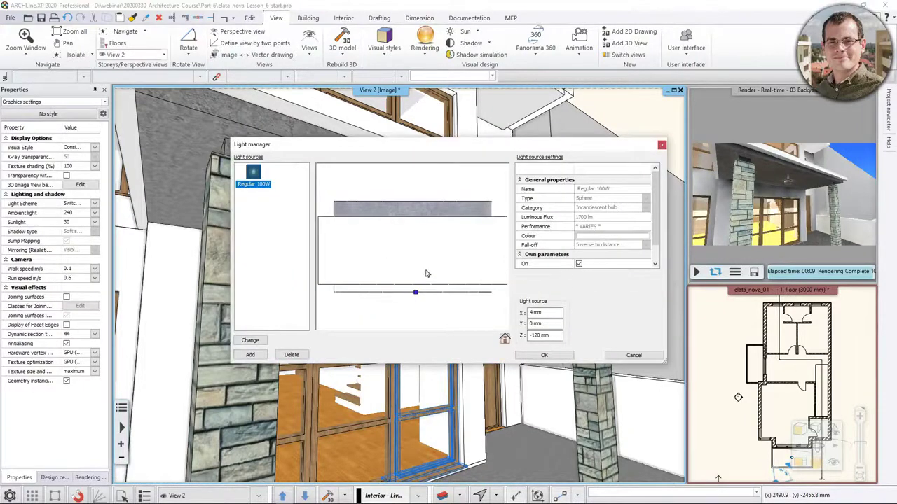
scroll(426, 274, down, 4)
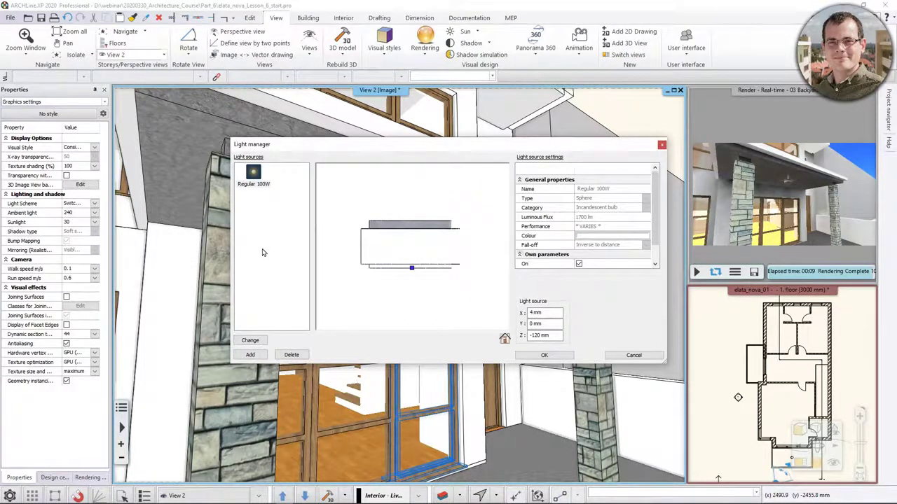
Browse the global IES light sources that can be added to the lamp, and cancel without adding one
click(249, 356)
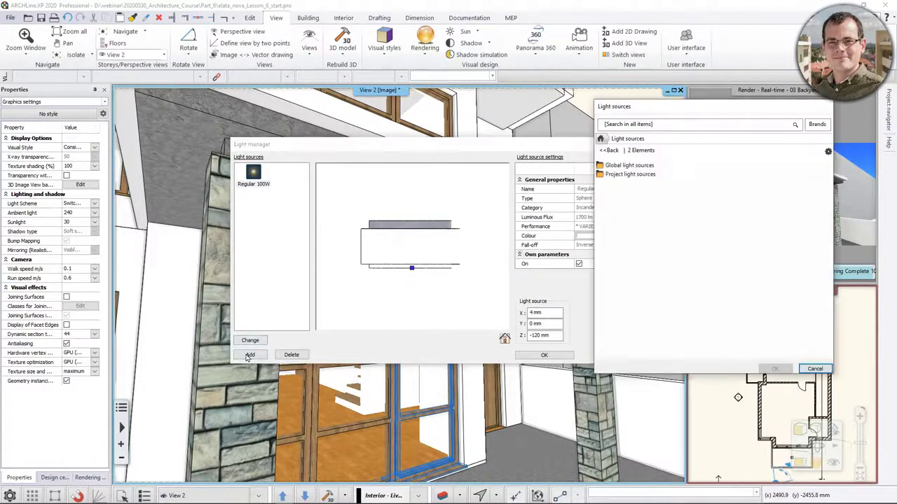
double_click(634, 166)
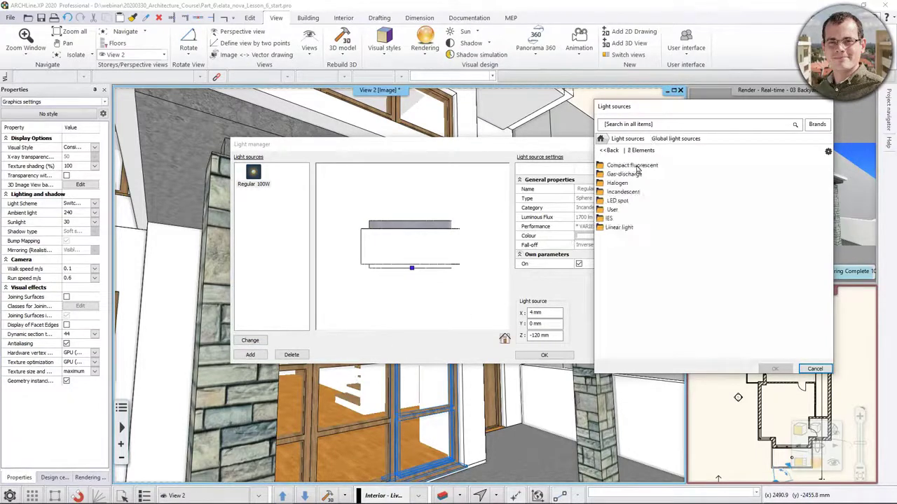
double_click(609, 218)
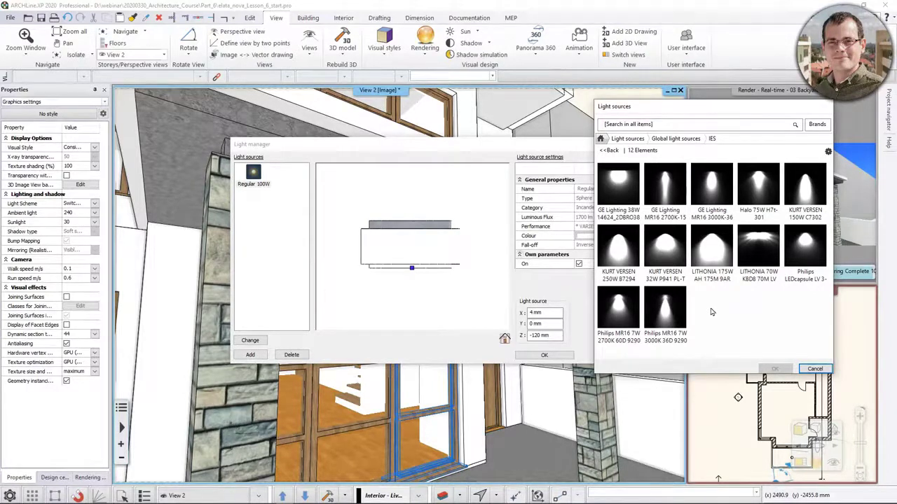
mouse_move(623, 304)
mouse_move(797, 172)
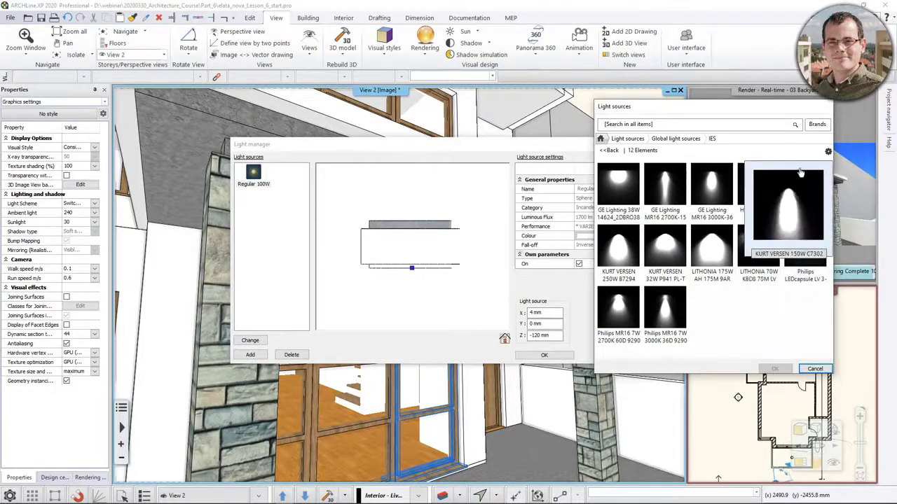
click(806, 369)
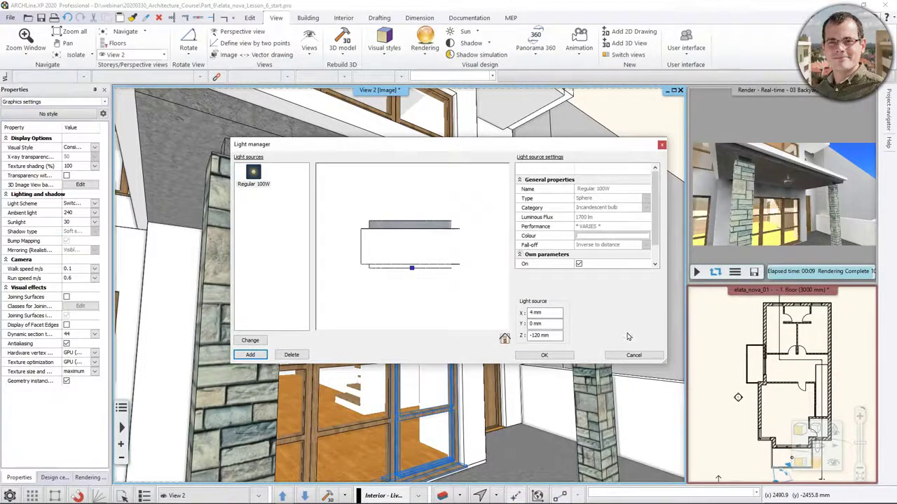
click(633, 355)
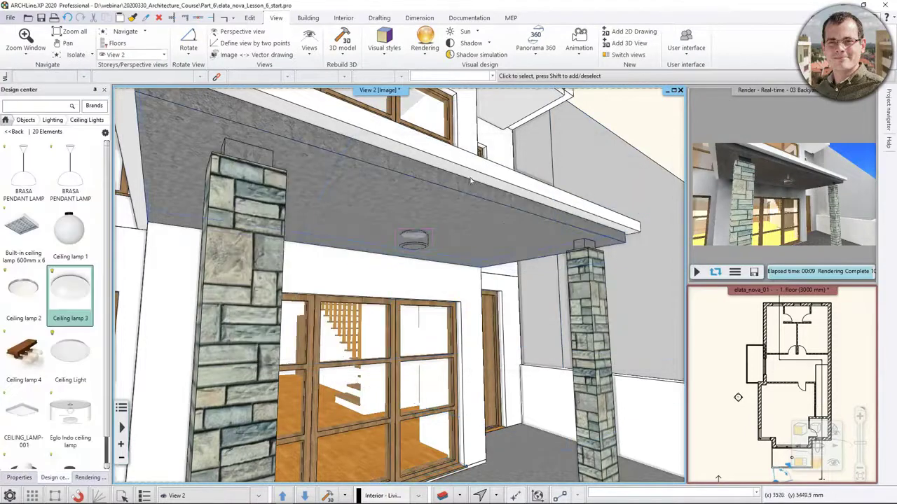
Preview Ceiling lamp 3 and Ceiling lamp 1 in the ceiling lights library
click(357, 16)
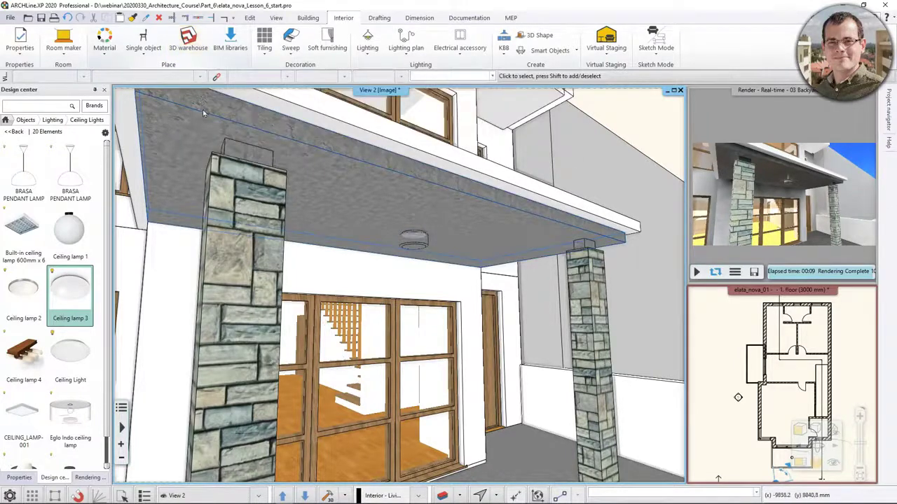
mouse_move(74, 276)
mouse_move(35, 275)
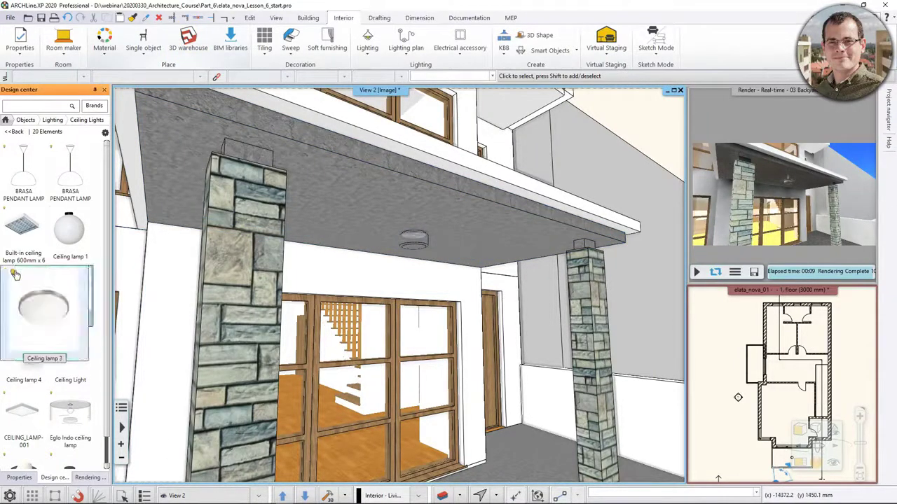
mouse_move(9, 255)
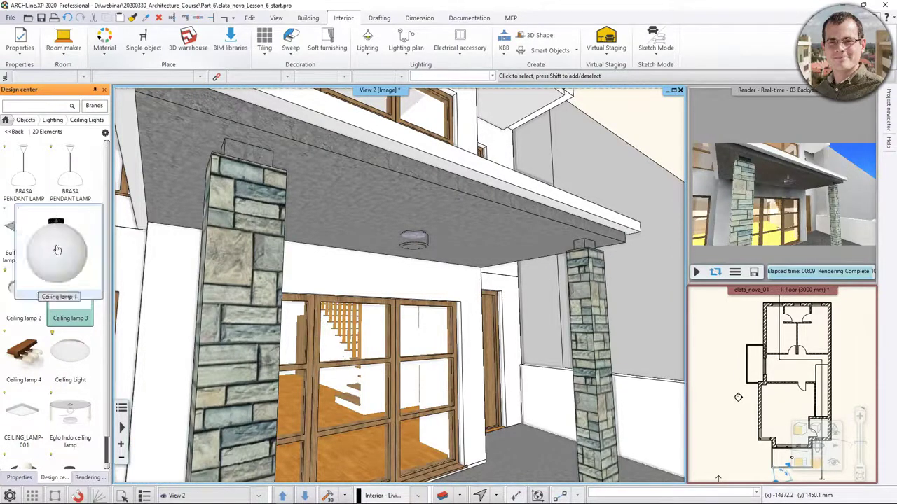
mouse_move(61, 297)
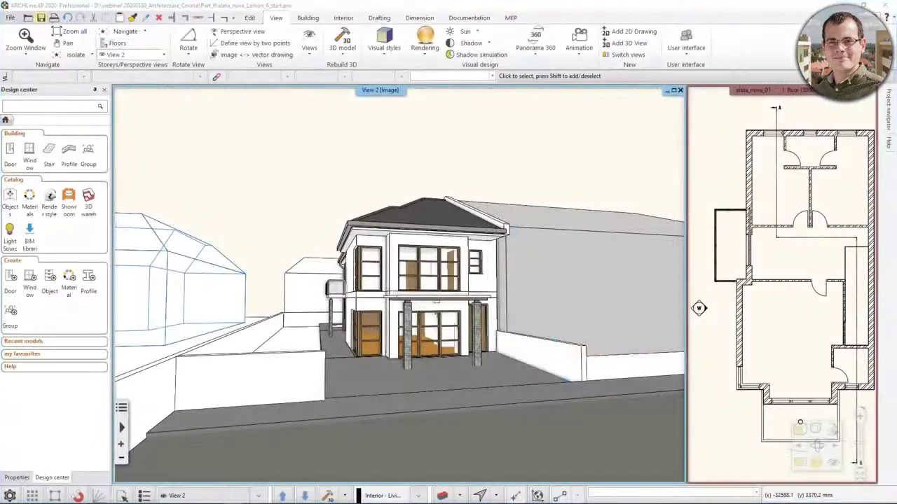
Frame the canopy side of the house in View 2 and run a standalone real-time draft rendering
middle_drag(368, 298, 406, 319)
double_click(641, 421)
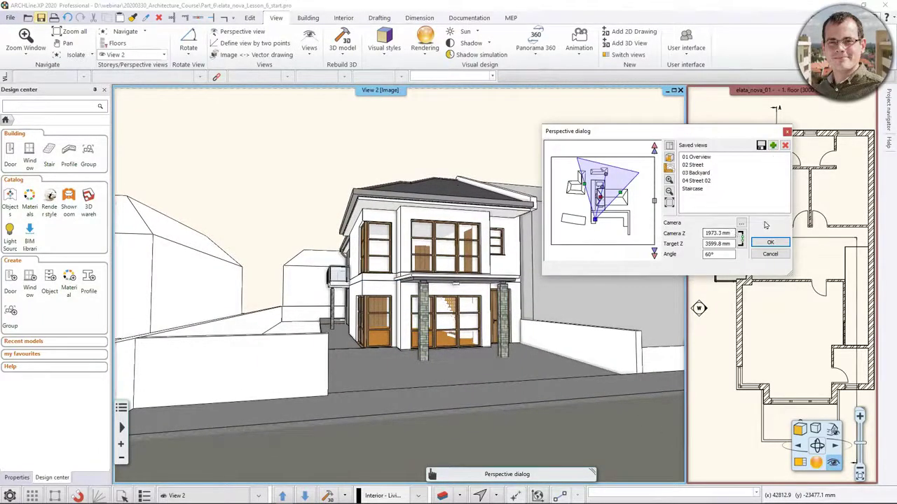
click(787, 132)
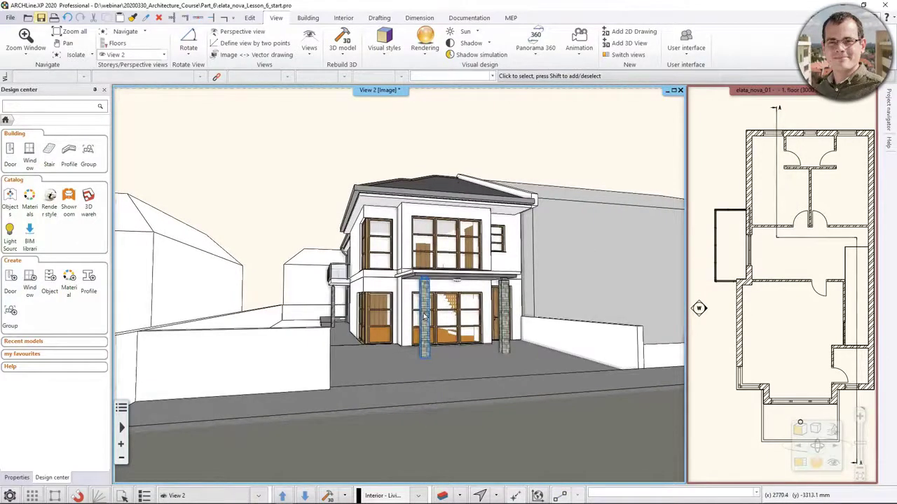
click(429, 54)
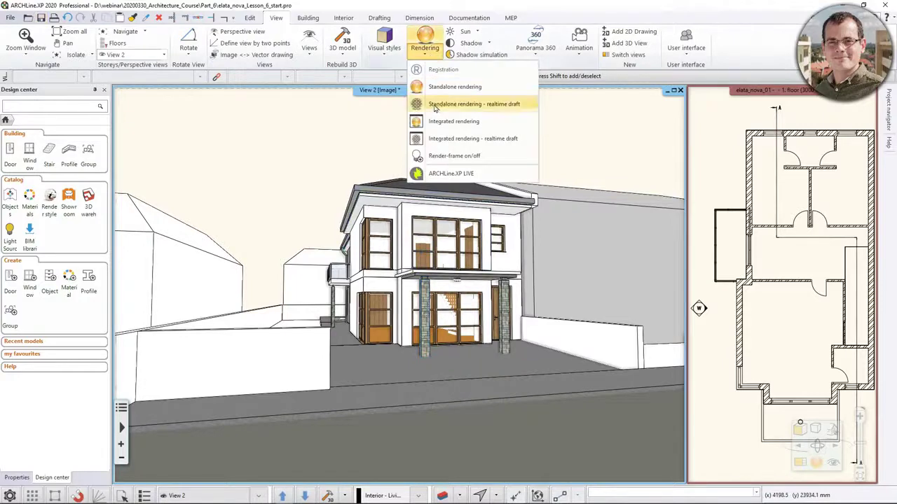
click(455, 103)
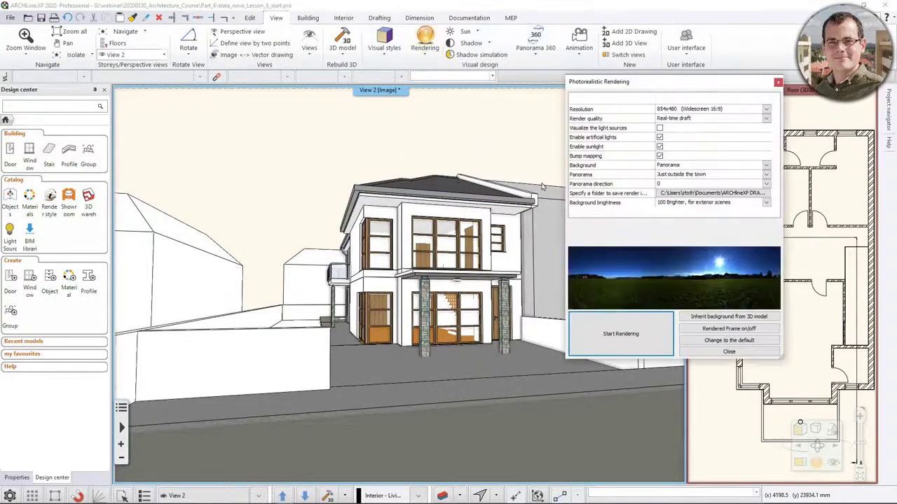
click(594, 334)
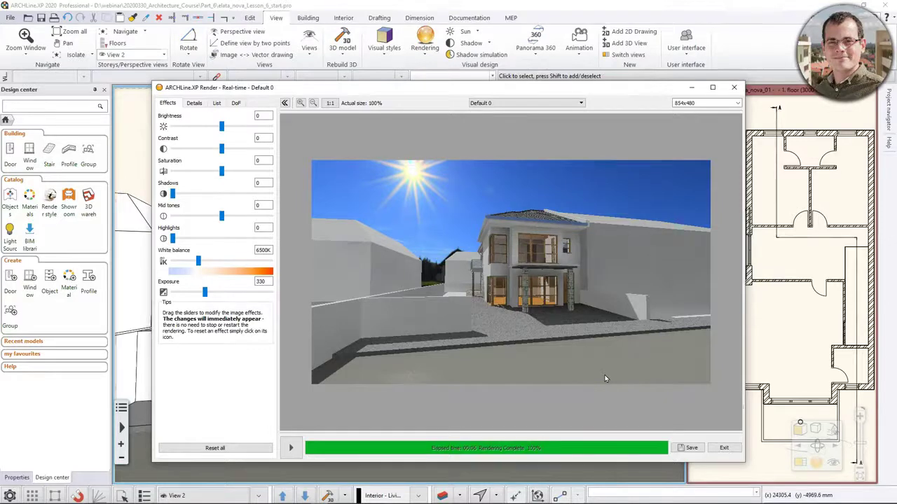
Adjust the camera in View 2 and rerun the real-time render from the changed viewpoint
key(Escape)
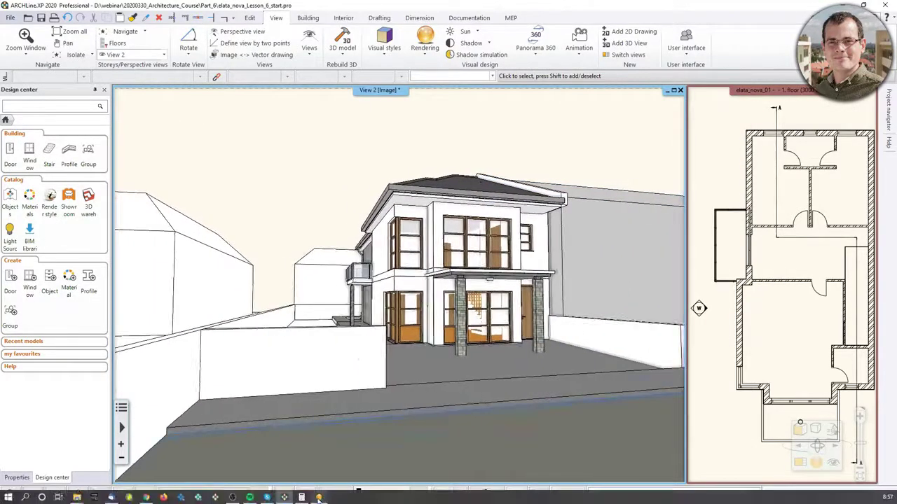
click(424, 42)
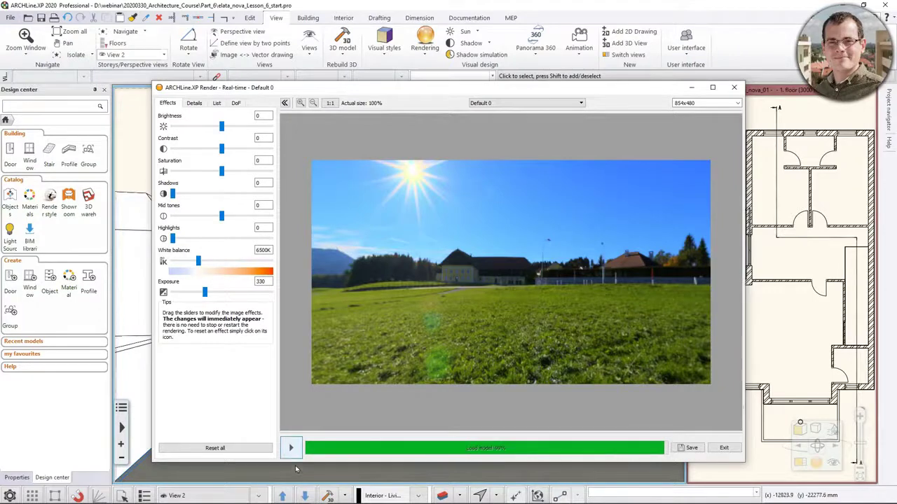
click(291, 448)
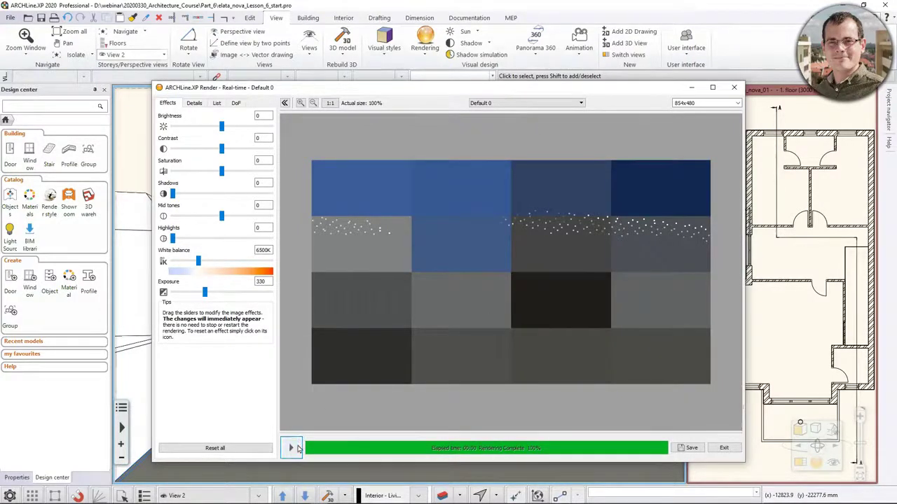
click(602, 5)
middle_drag(410, 236, 413, 319)
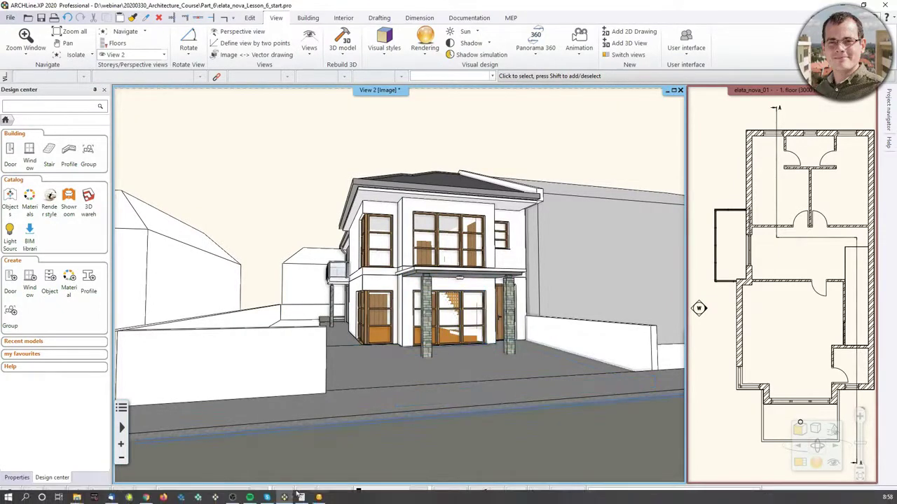
click(326, 496)
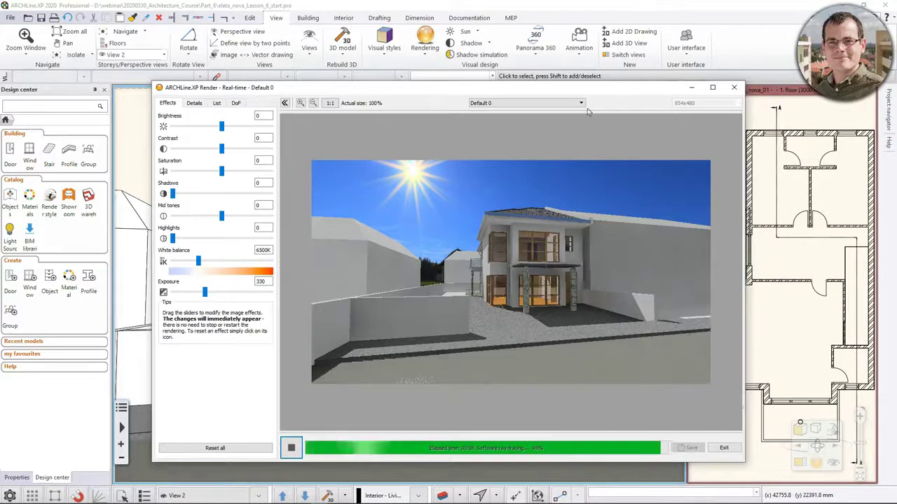
Render the house view with the quality set to Exterior - Quick render
click(202, 107)
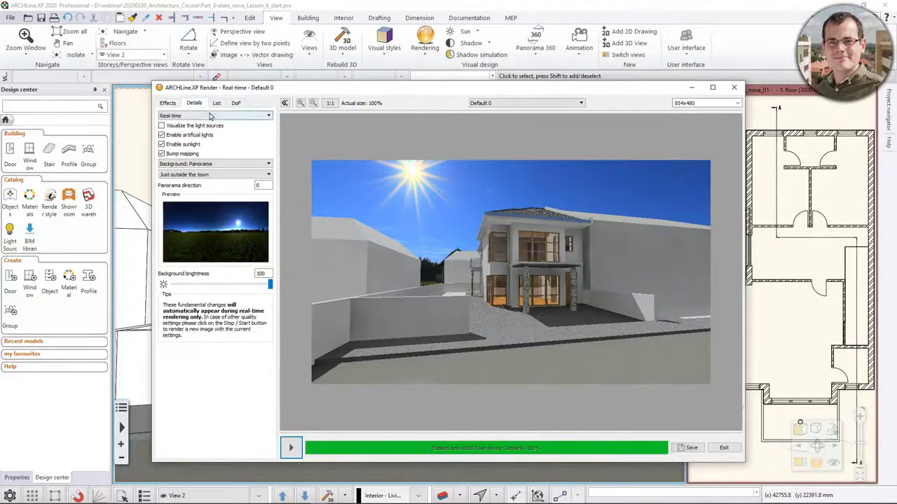
click(210, 115)
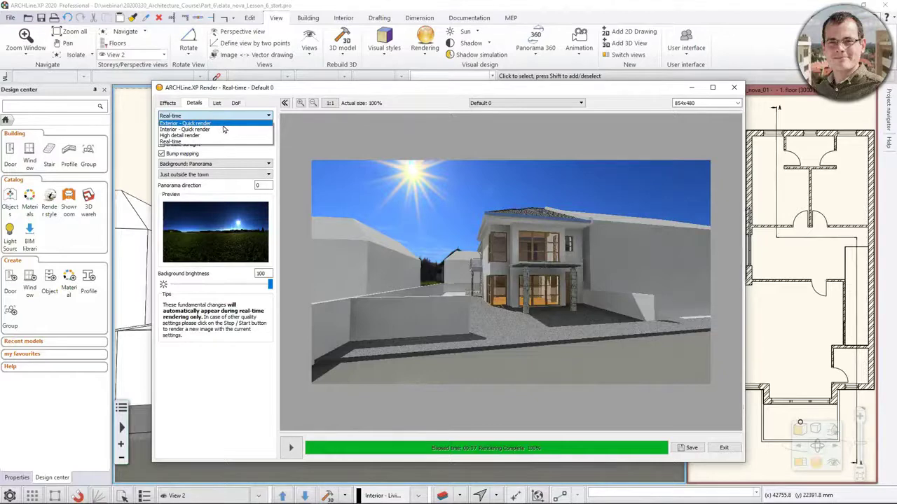
click(222, 124)
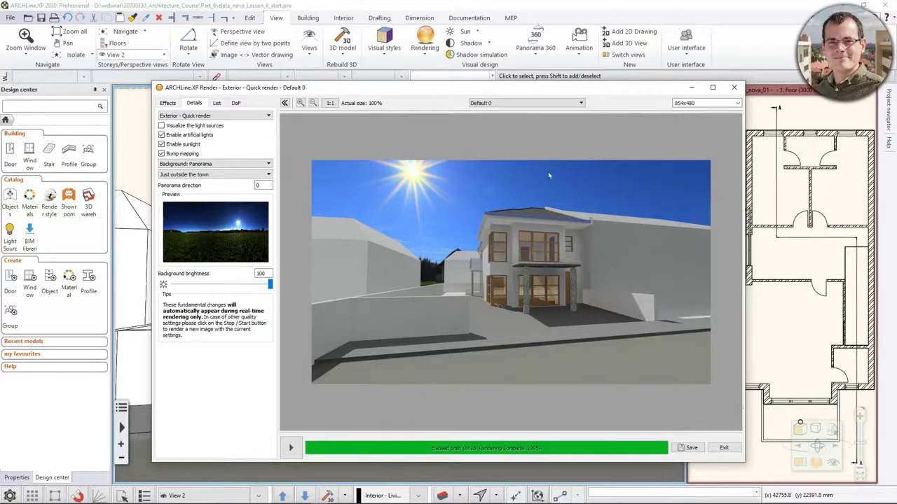
Set the rendered image's exposure to 388 and its brightness to -13
click(169, 103)
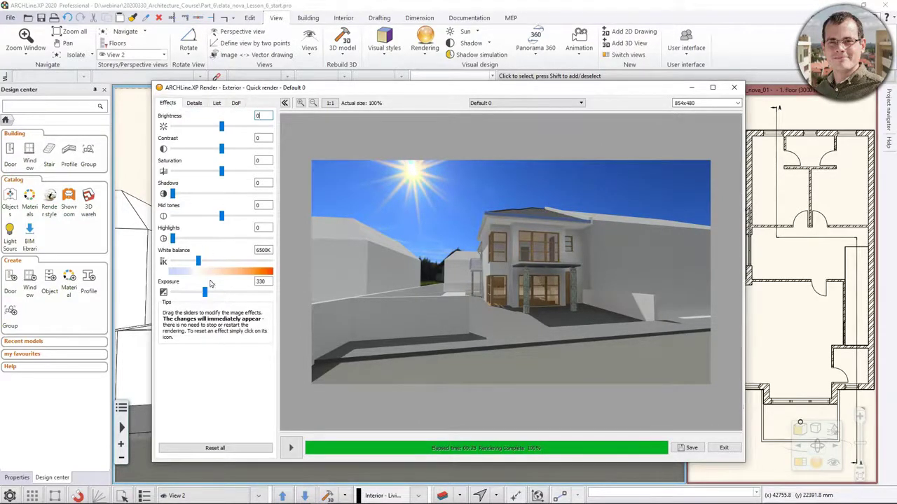
scroll(498, 287, up, 1)
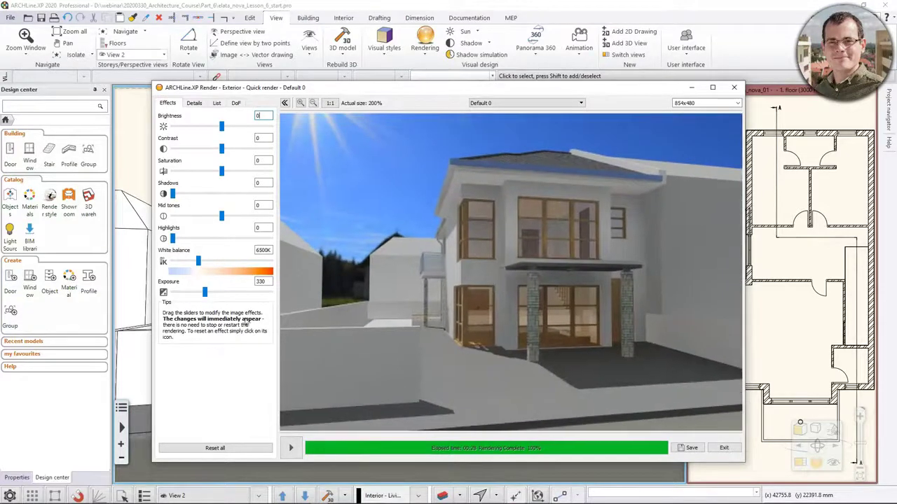
drag(201, 295, 212, 297)
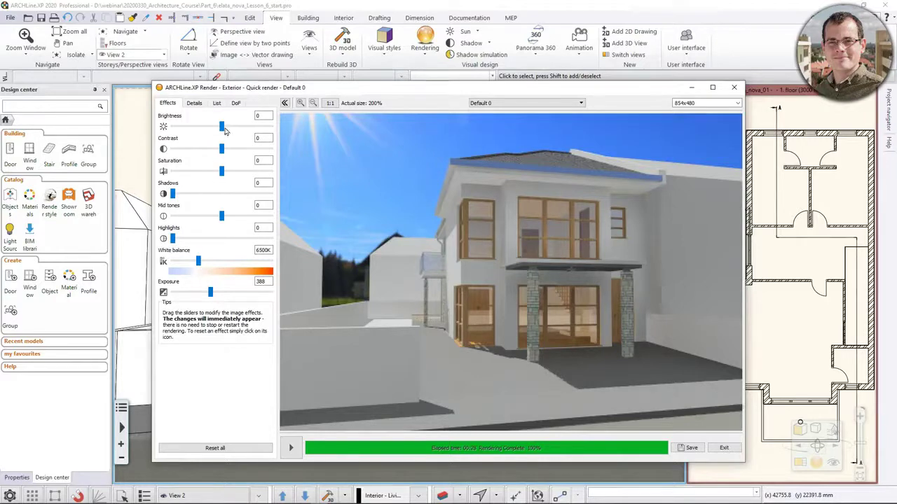
mouse_move(224, 127)
mouse_down()
mouse_move(234, 130)
mouse_move(209, 131)
mouse_up()
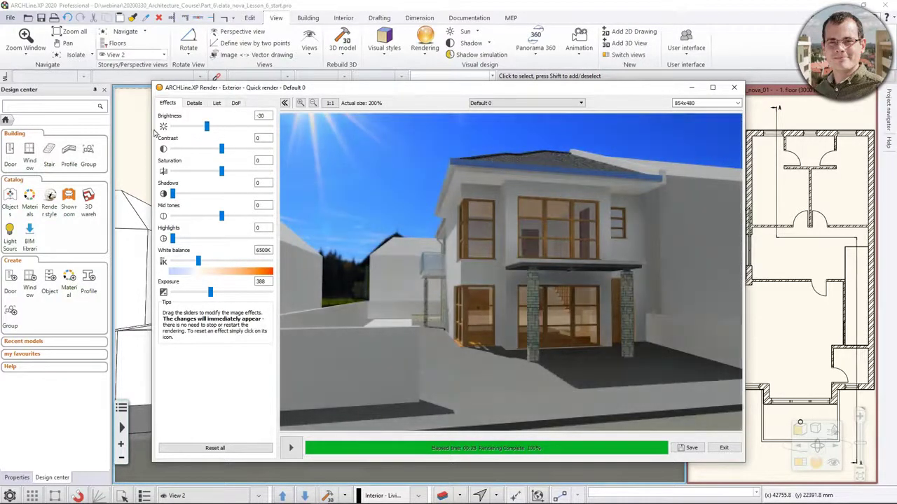
click(164, 128)
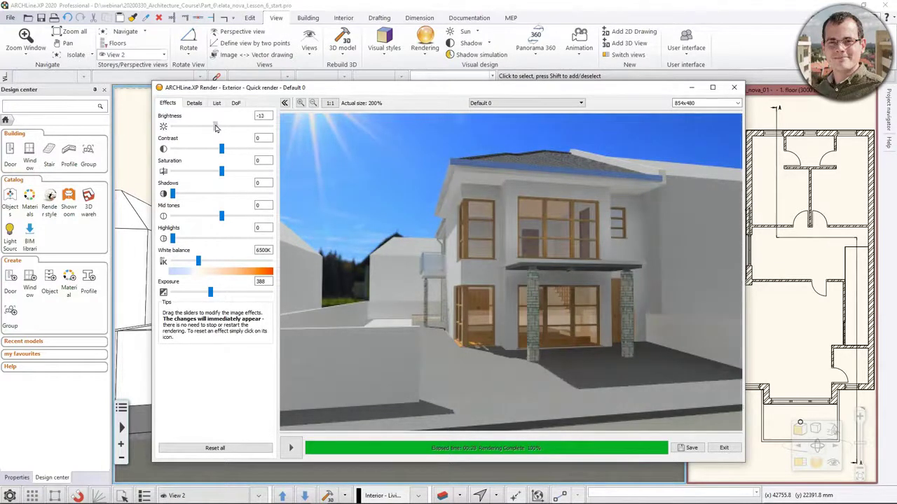
scroll(484, 250, down, 2)
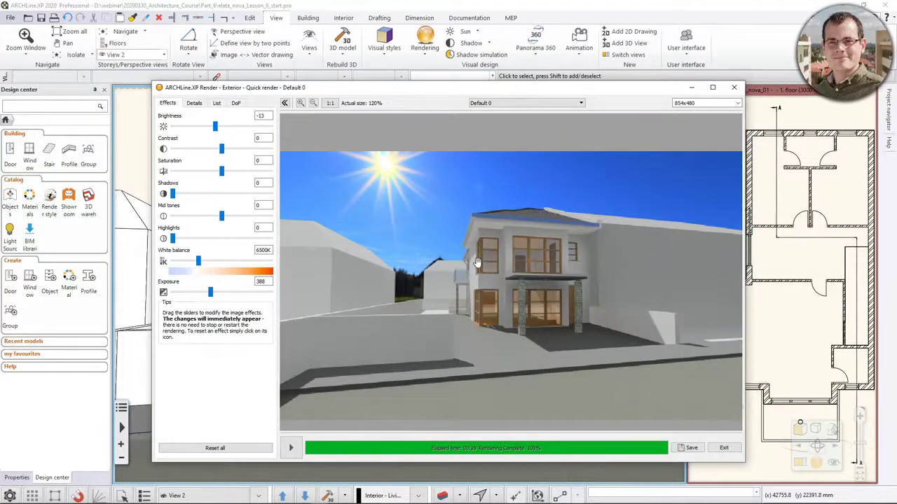
Set the render resolution to 1920x1080 and render the Default 0 view again
click(703, 104)
click(737, 104)
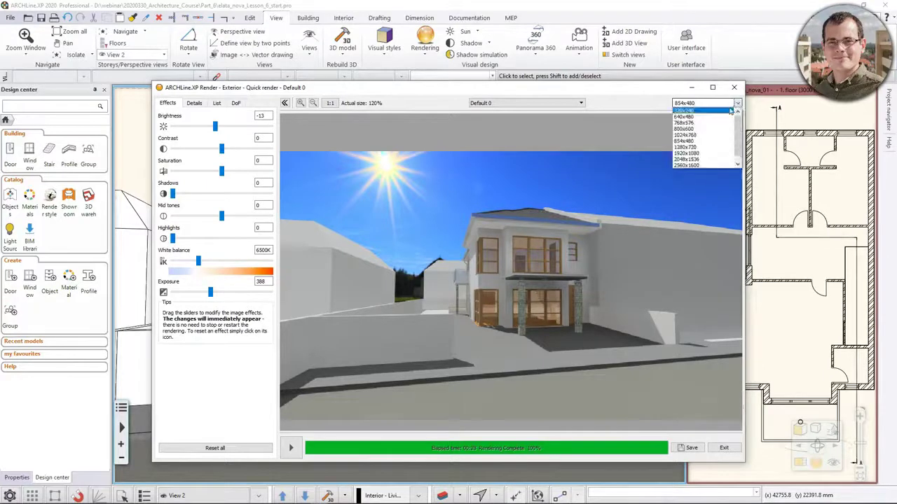
click(703, 154)
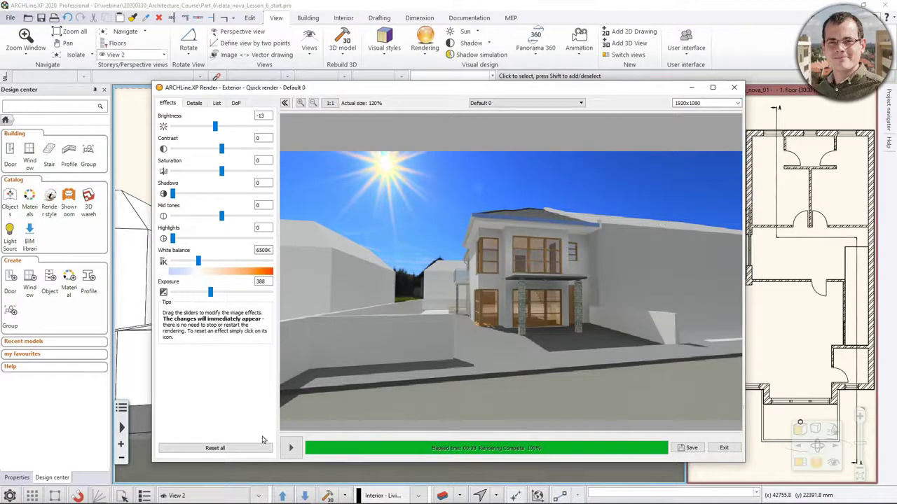
click(291, 448)
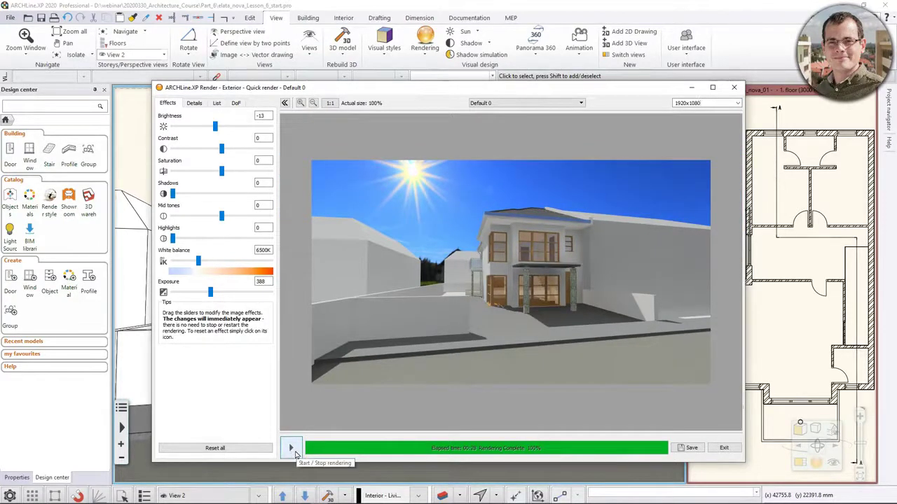
click(292, 449)
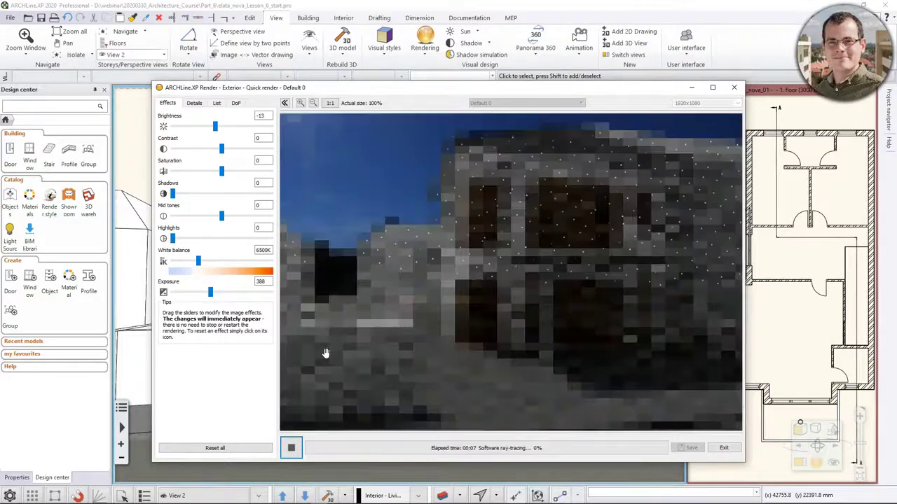
scroll(631, 283, down, 2)
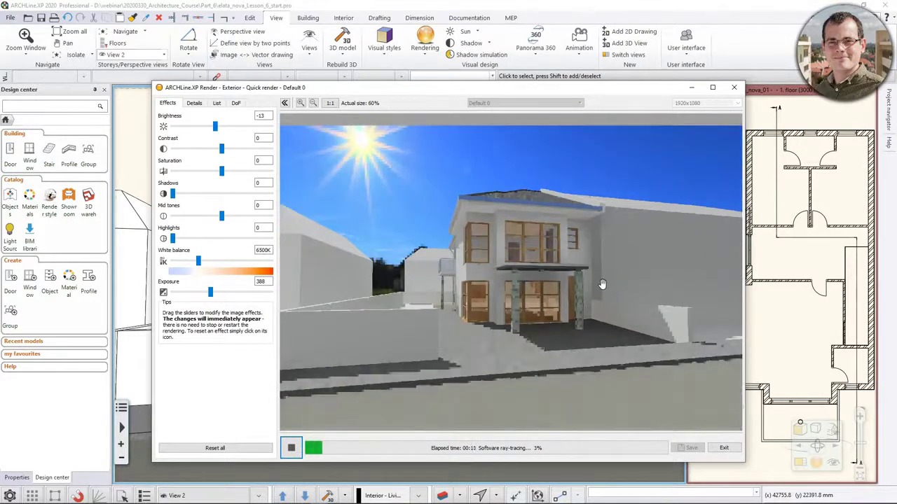
scroll(601, 284, down, 2)
scroll(543, 274, up, 1)
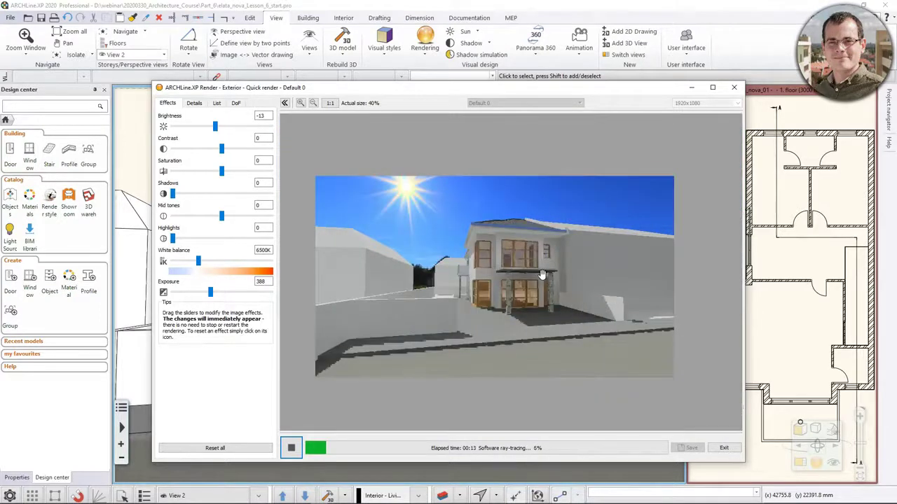
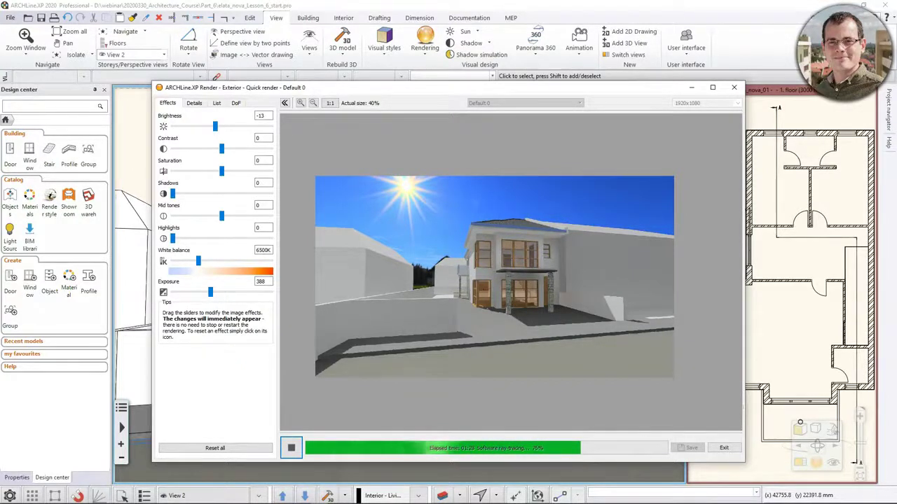
Switch to the web browser, search for the ARCHLine.XP system requirements, and return to the running render
key(alt+Tab)
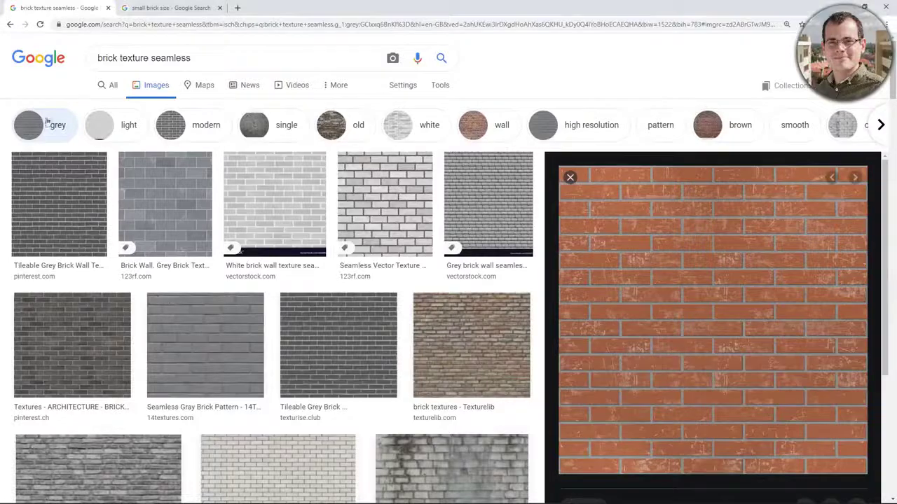
click(239, 9)
text(archlinexp system re)
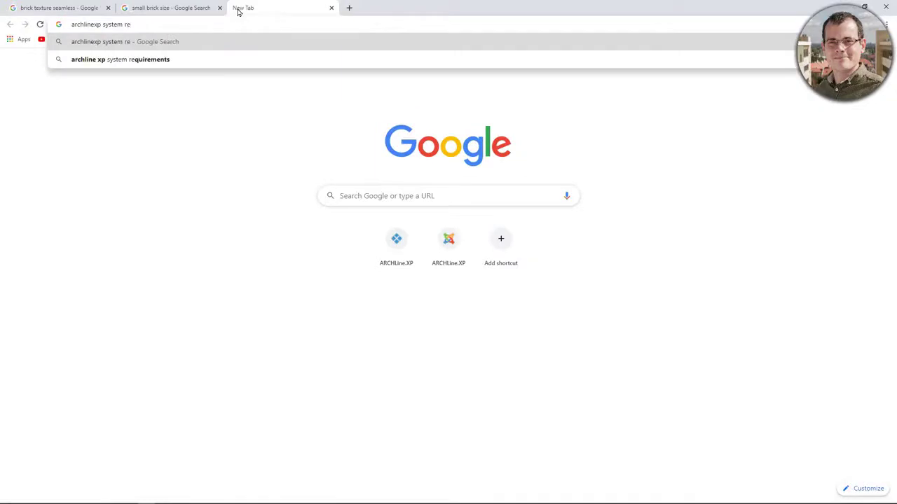
click(218, 61)
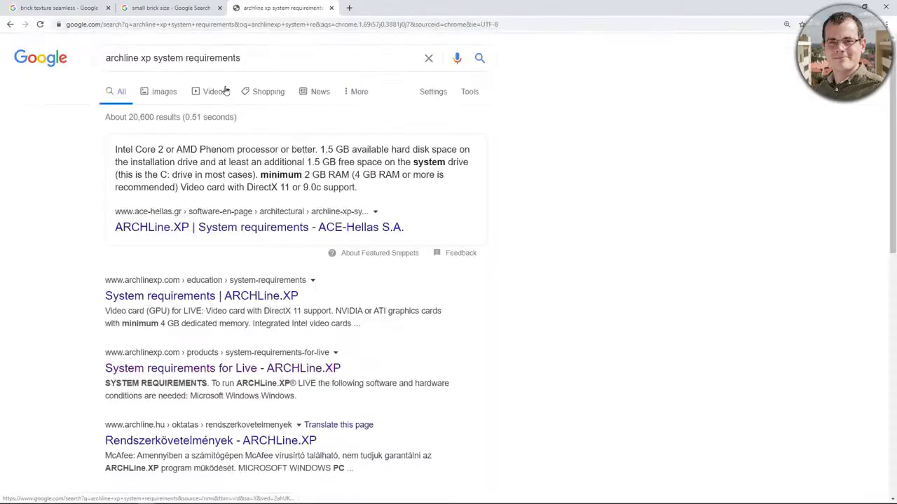
click(203, 91)
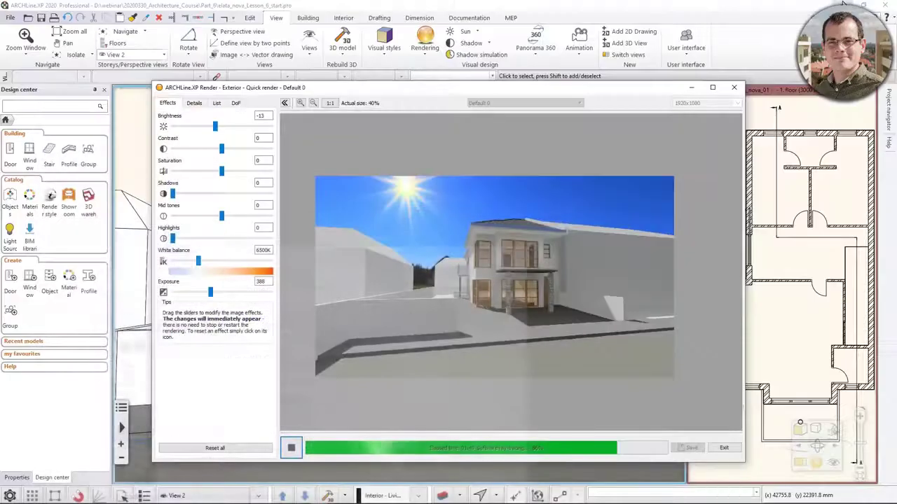
click(844, 5)
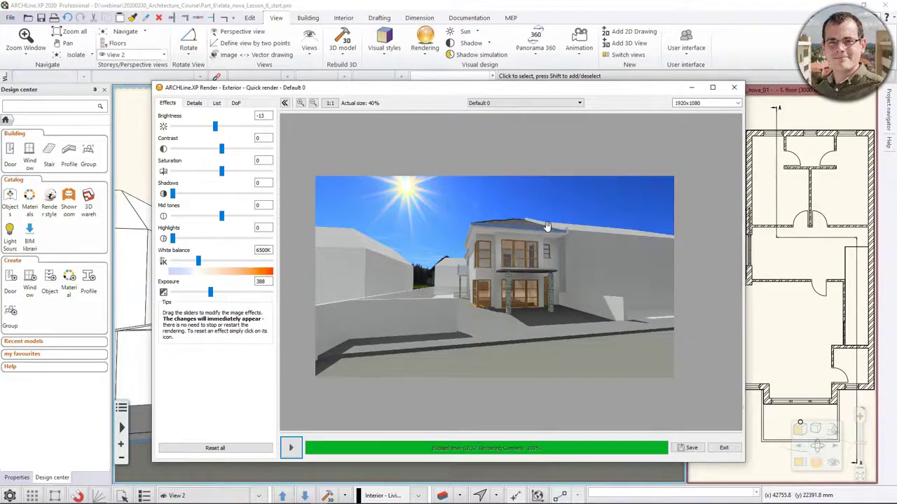
Save the finished Default 0 rendering as a PNG image
click(692, 449)
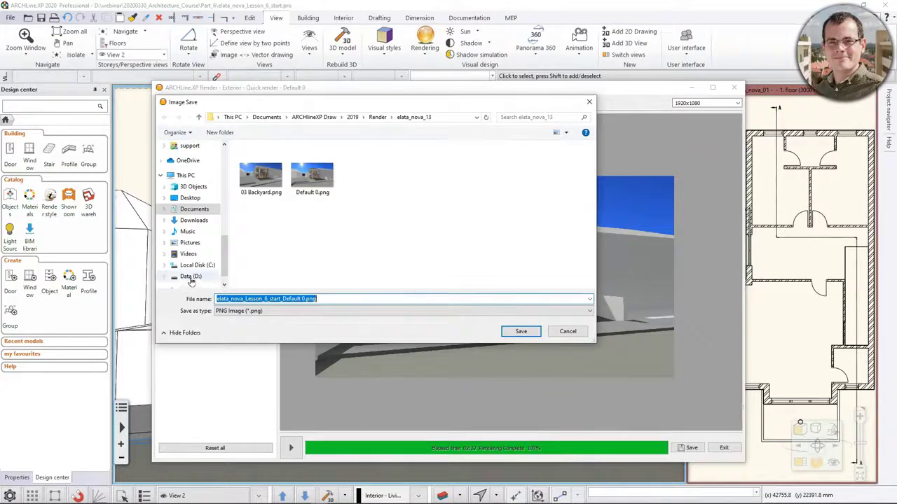
key(Return)
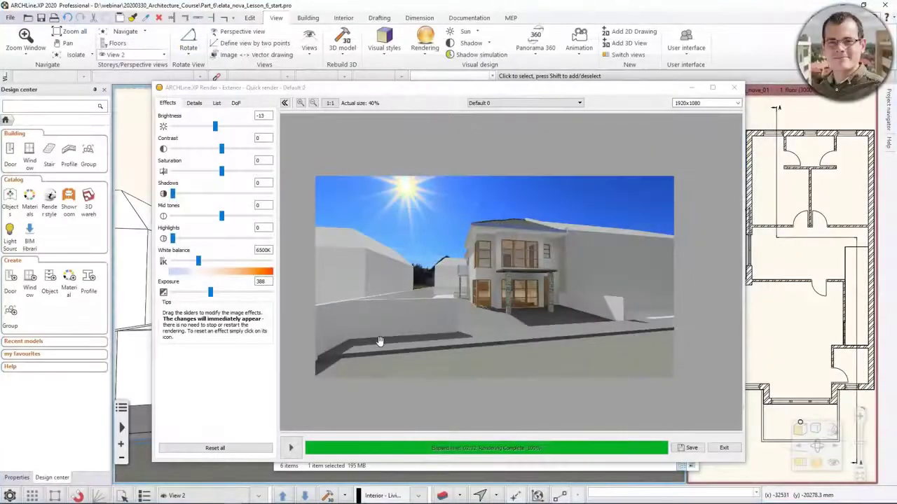
Review the views offered for batch rendering and browse the saved 04 Street 02, 03 Backyard and 01 Overview cameras in View 2
click(217, 103)
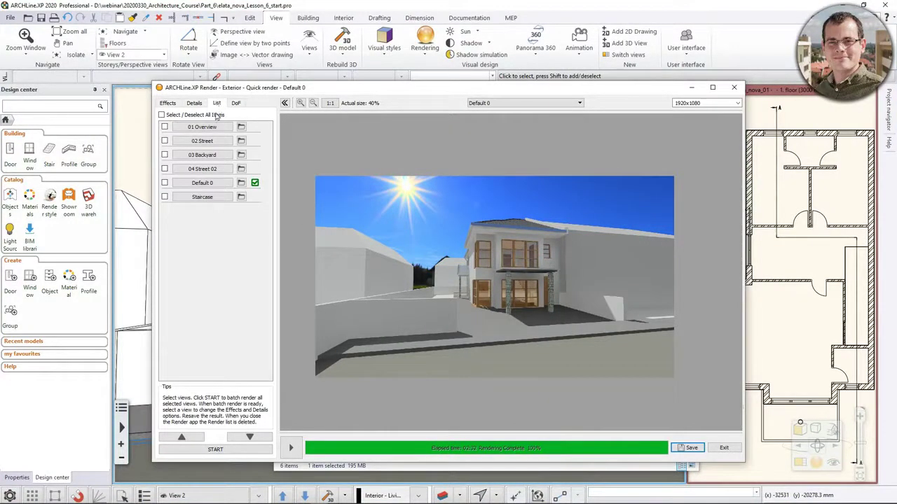
click(530, 104)
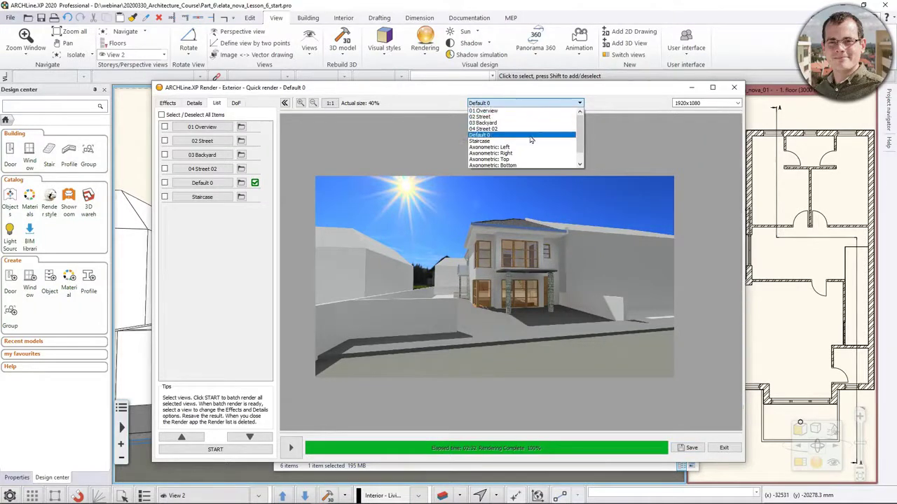
click(724, 448)
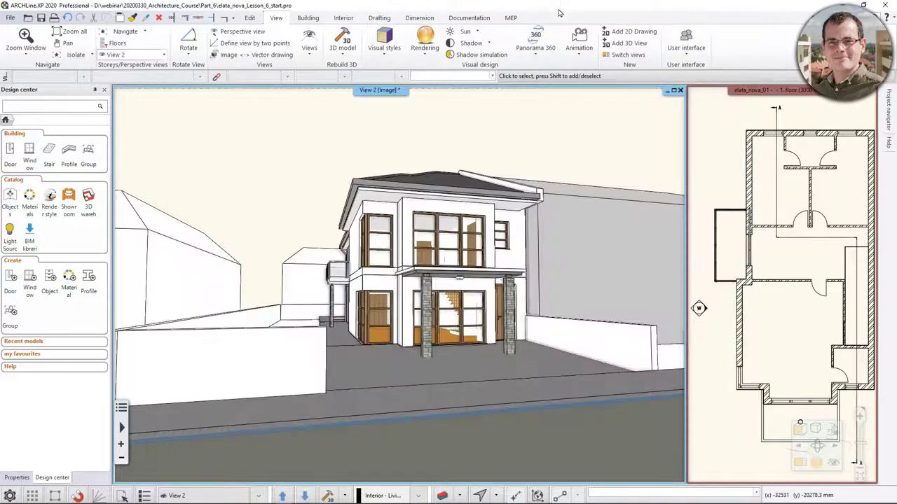
key(Left)
key(Left)
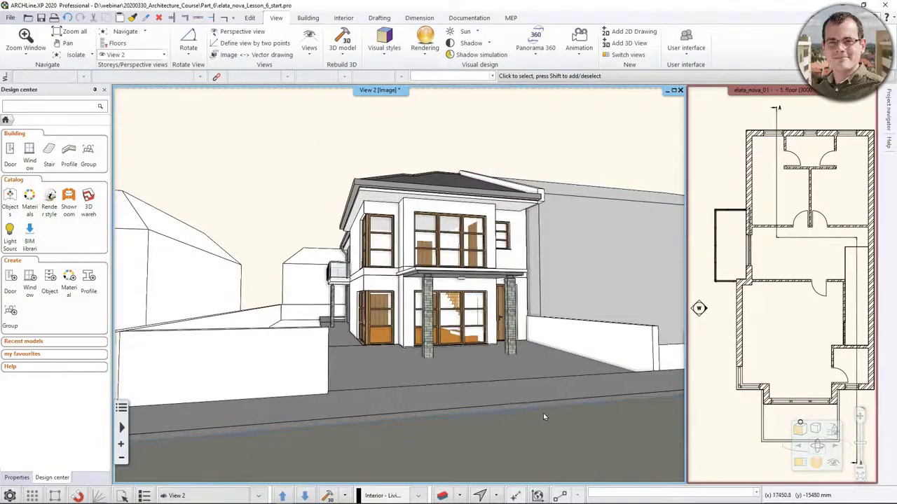
key(Page_Down)
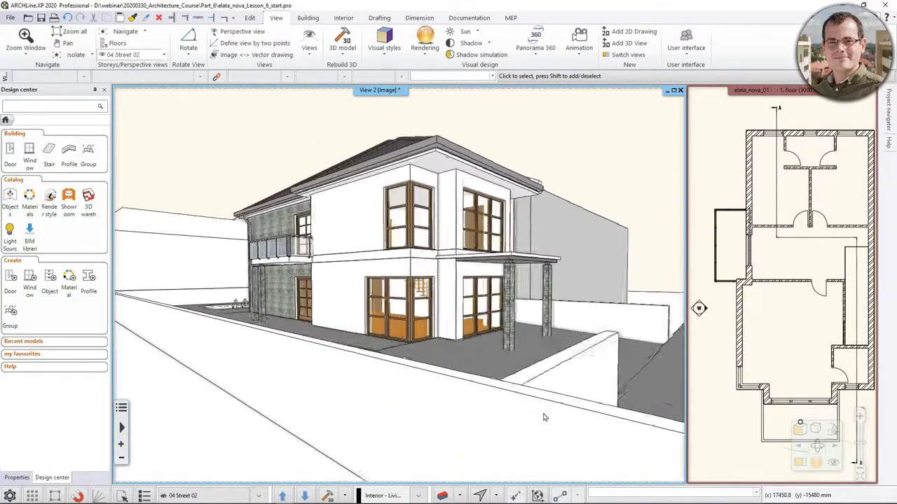
key(Page_Up)
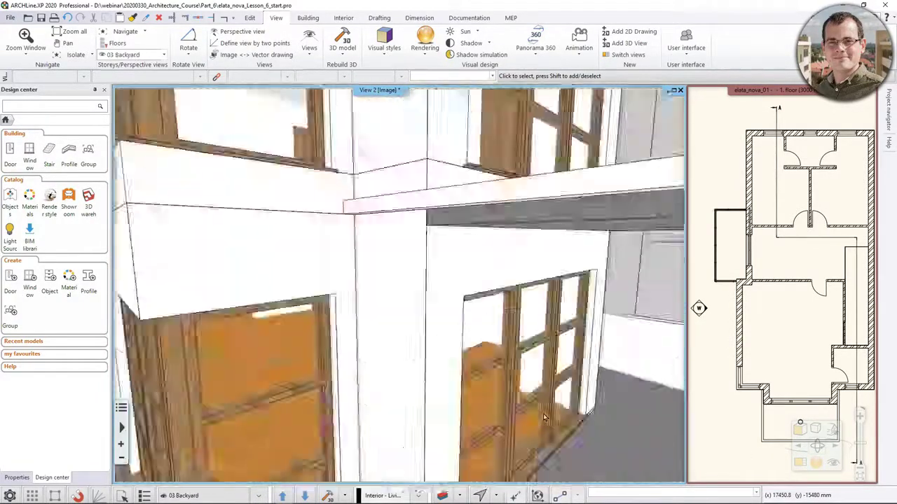
key(Page_Up)
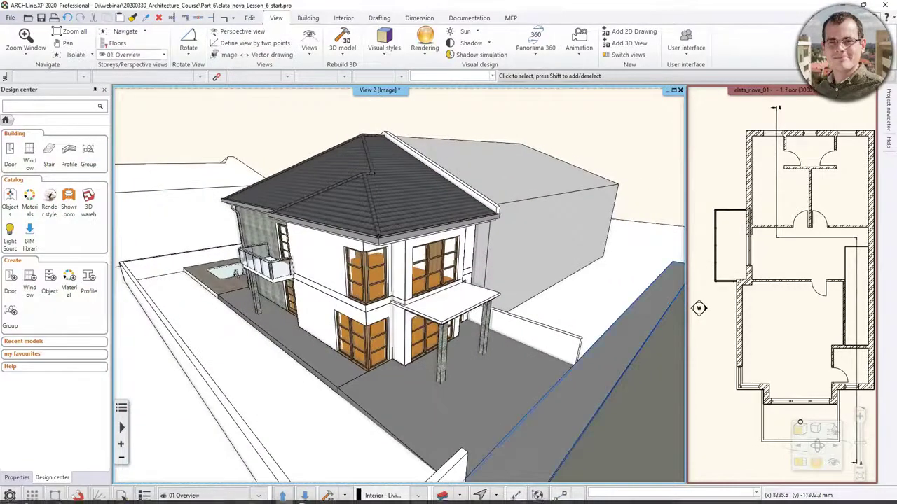
click(319, 496)
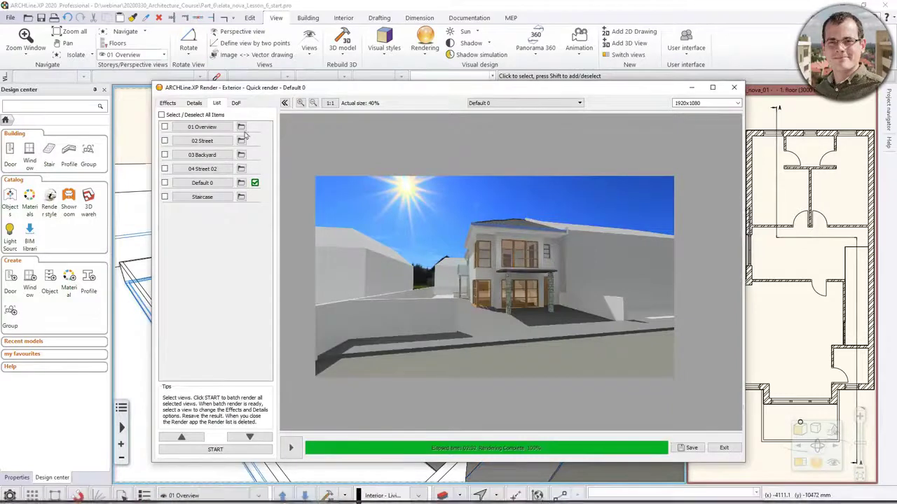
Check the save location of the Default 0 image and mark all listed views, from 01 Overview to Staircase, for batch rendering
click(241, 183)
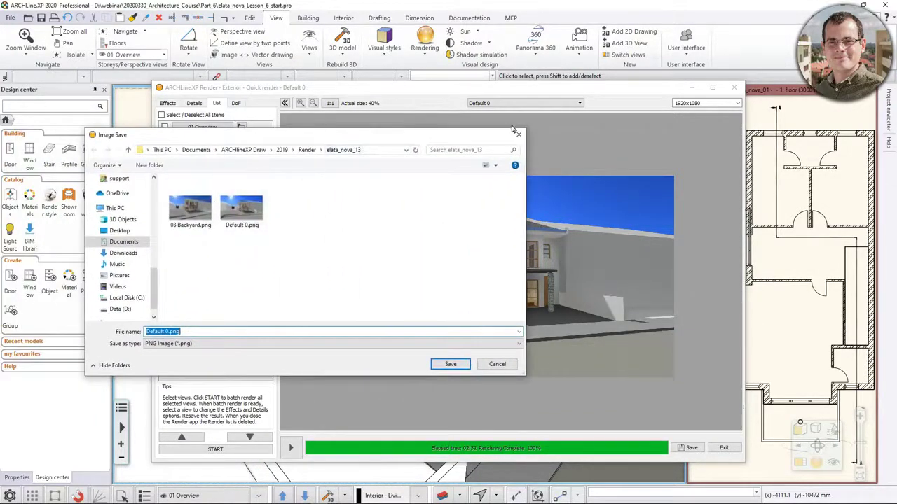
click(519, 134)
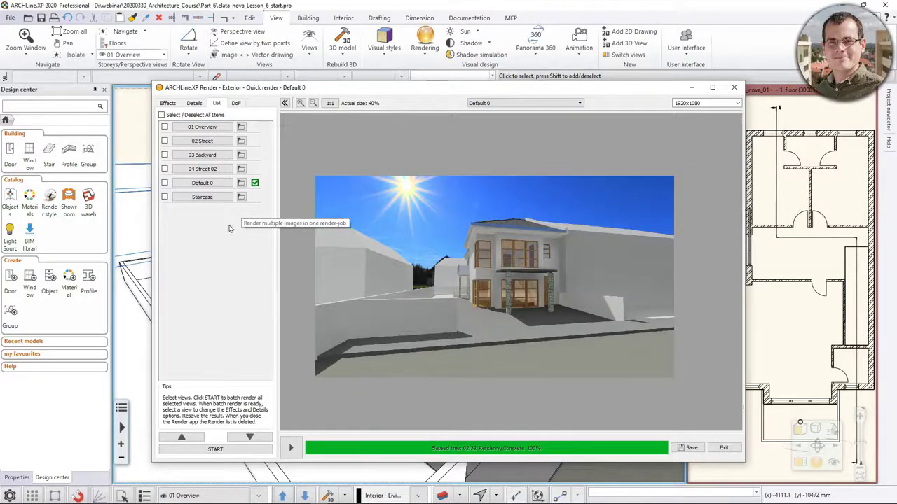
click(165, 126)
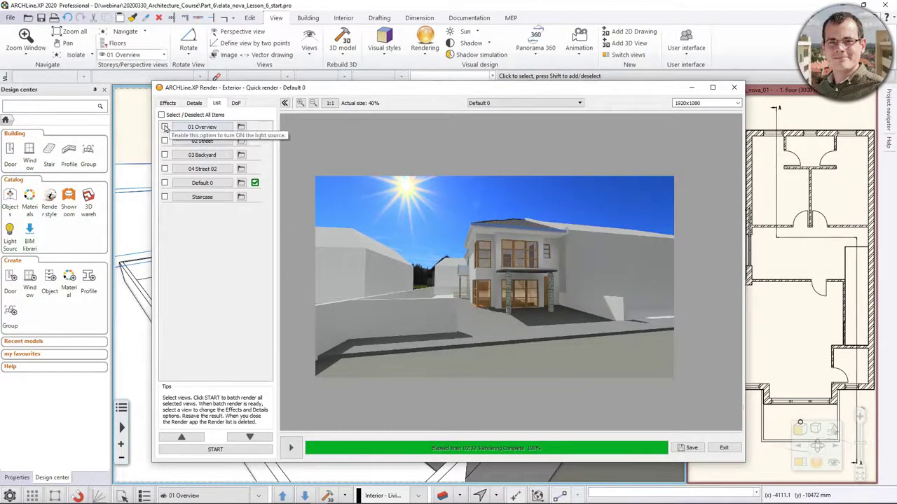
click(165, 141)
click(165, 155)
click(165, 169)
click(165, 183)
click(164, 197)
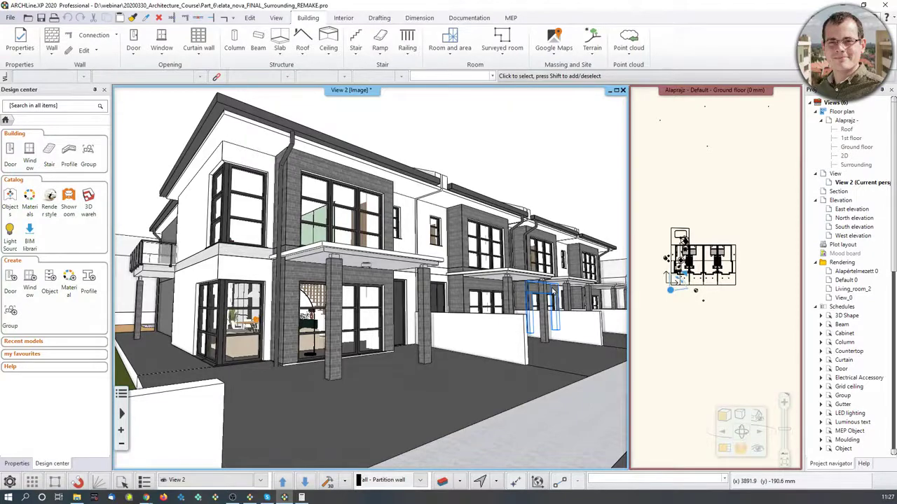
Examine the finished surrounding project through its saved living room and bedroom views, returning to the Outdoor view
scroll(438, 262, up, 2)
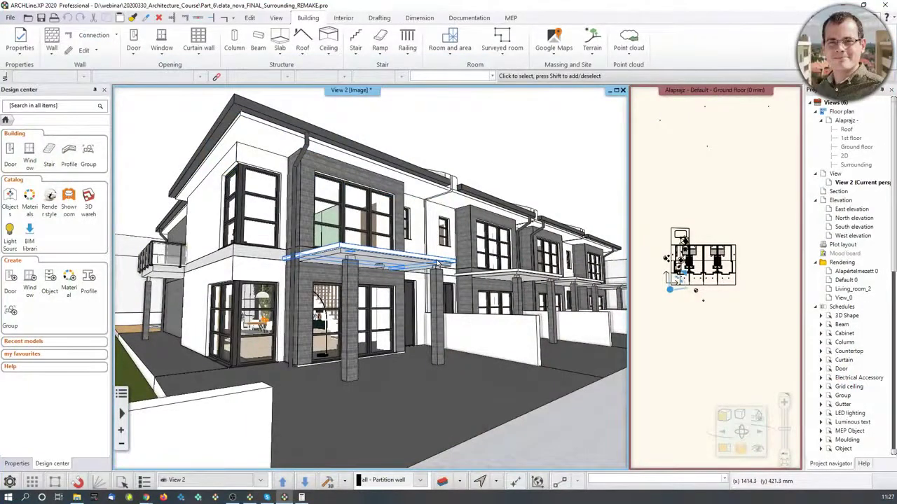
scroll(438, 263, up, 3)
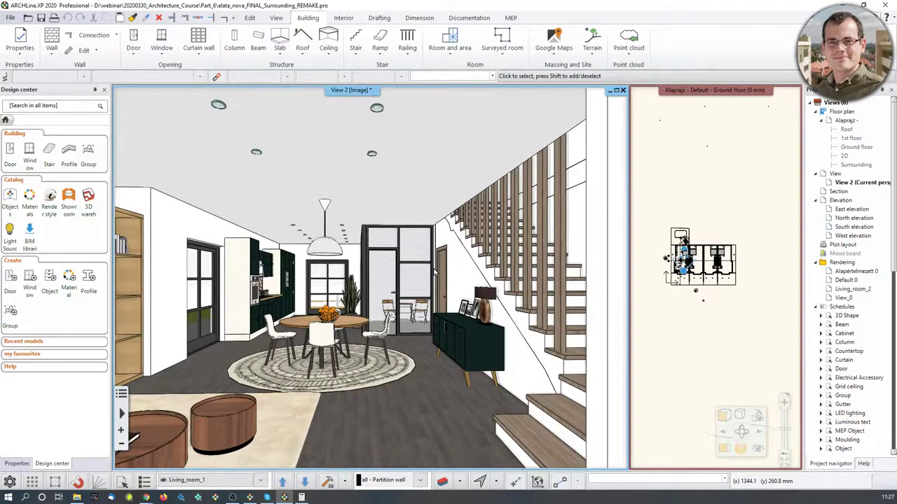
scroll(434, 272, up, 6)
scroll(434, 272, up, 8)
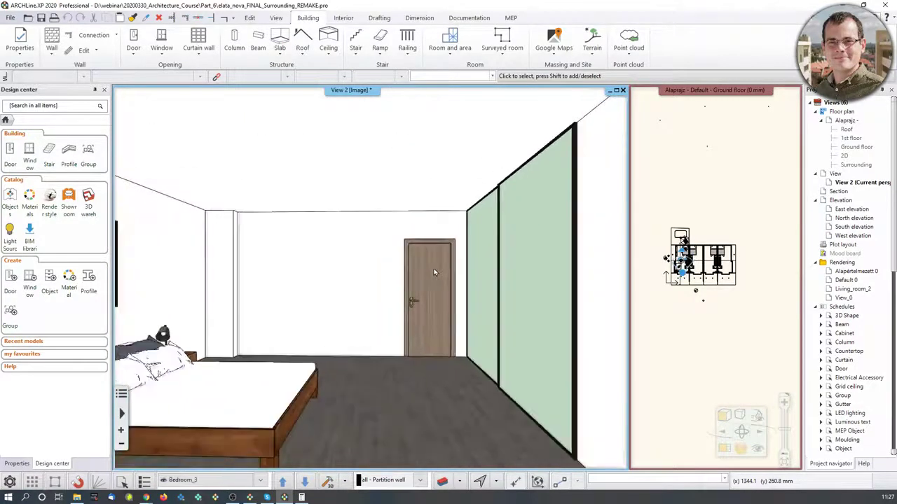
key(Right)
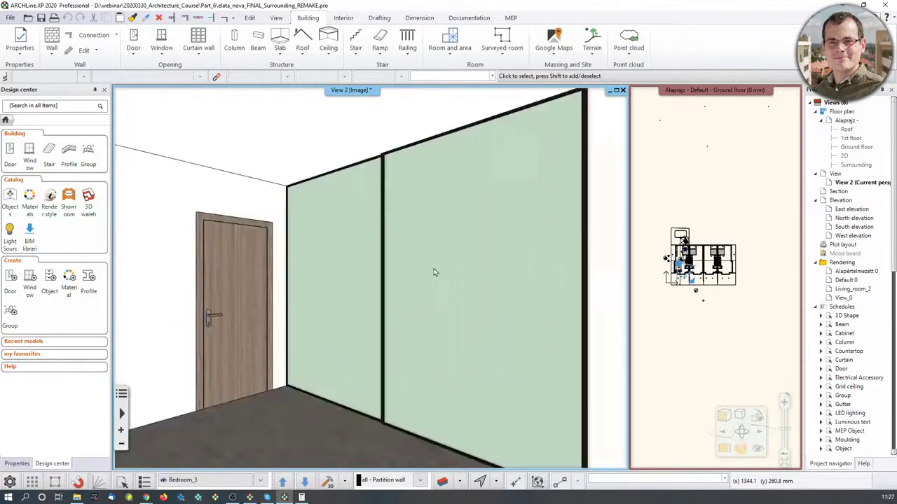
scroll(434, 272, down, 5)
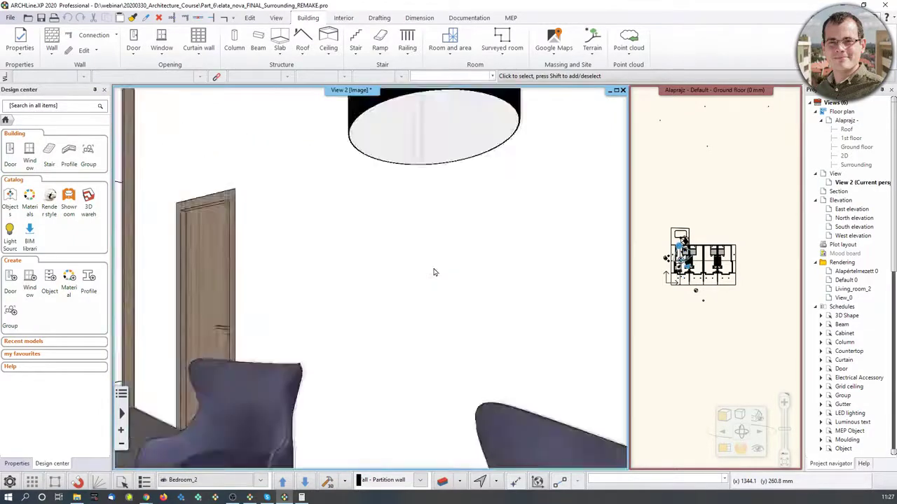
scroll(434, 271, up, 5)
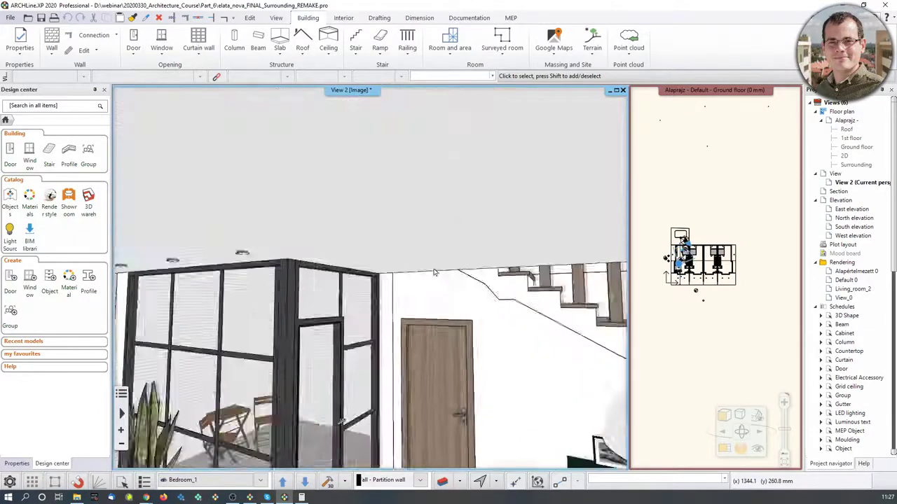
scroll(433, 272, up, 8)
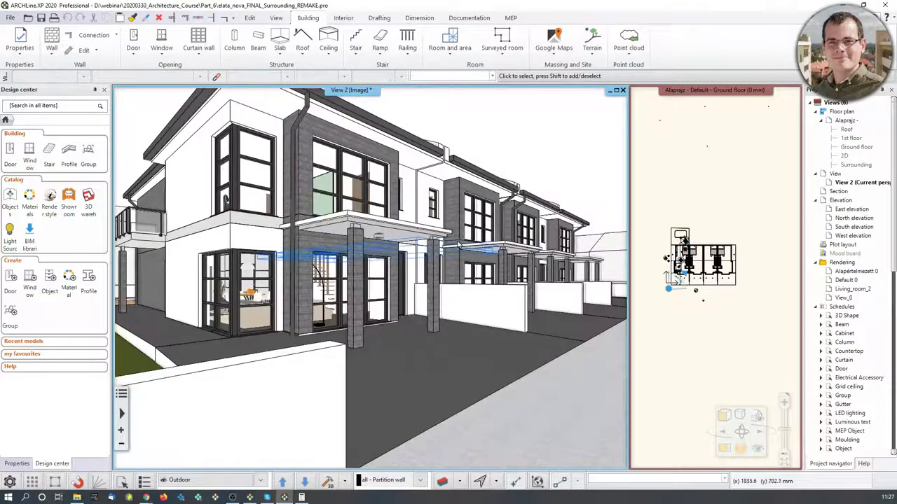
Open the finished interior rendering 01.png in Photos and move on to 02.png
click(77, 497)
click(77, 498)
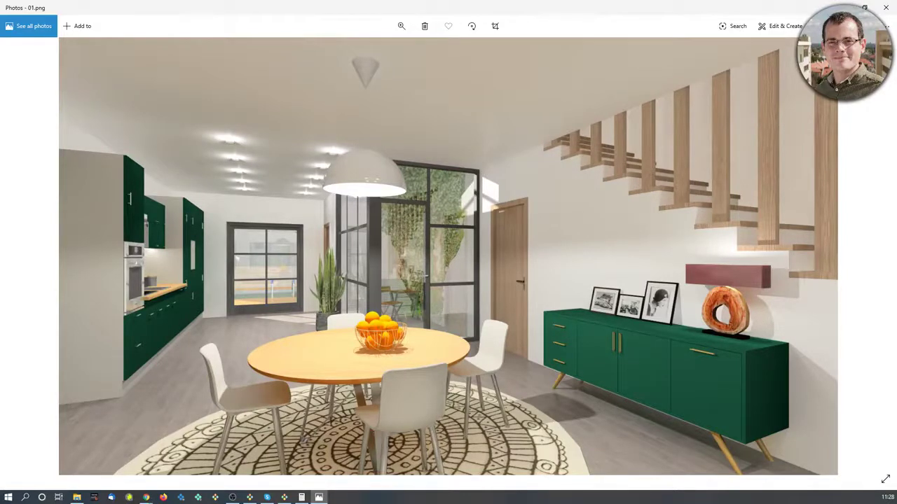
key(Right)
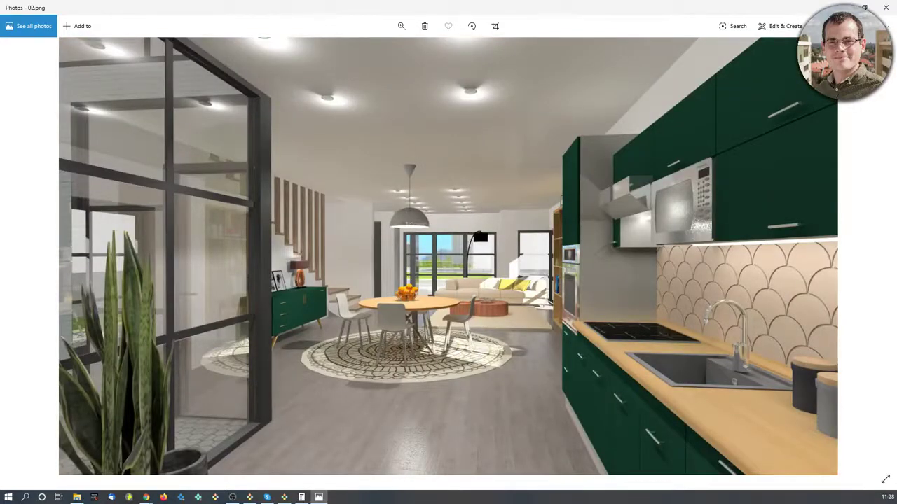
View the finished renderings 03.png, 04.png and 05.png and leave the photo viewer
key(Right)
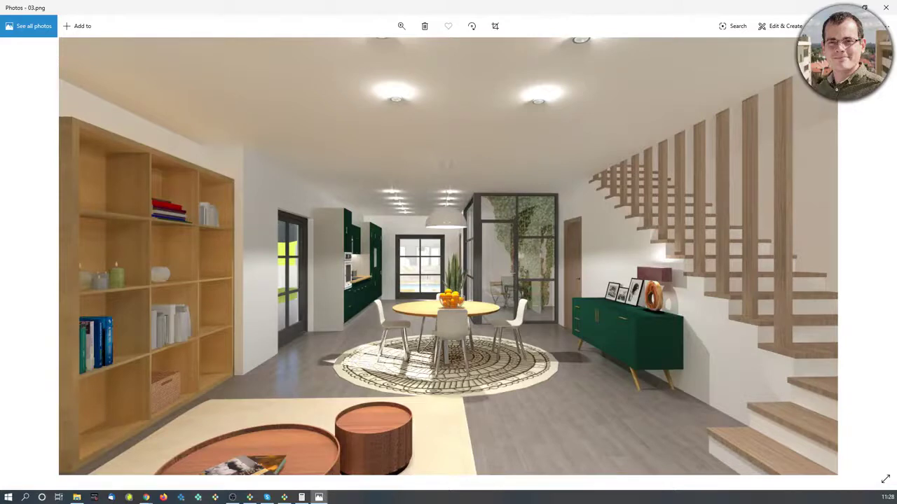
key(Right)
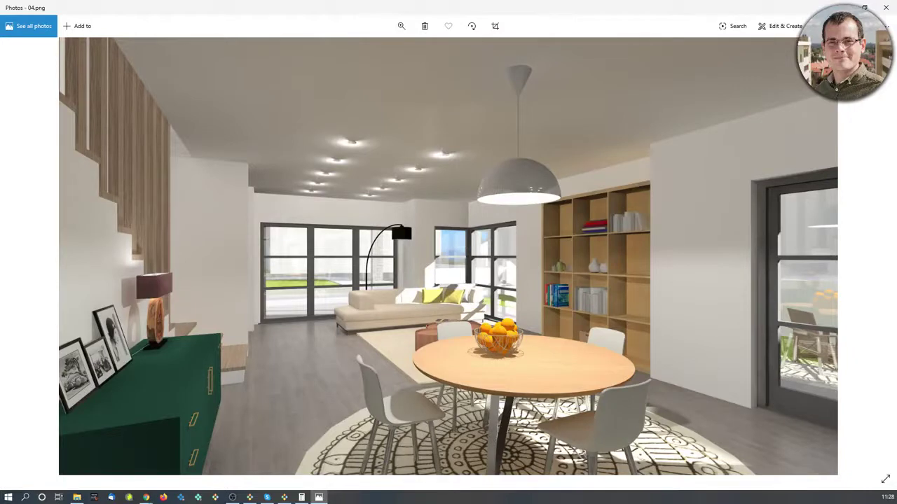
key(Right)
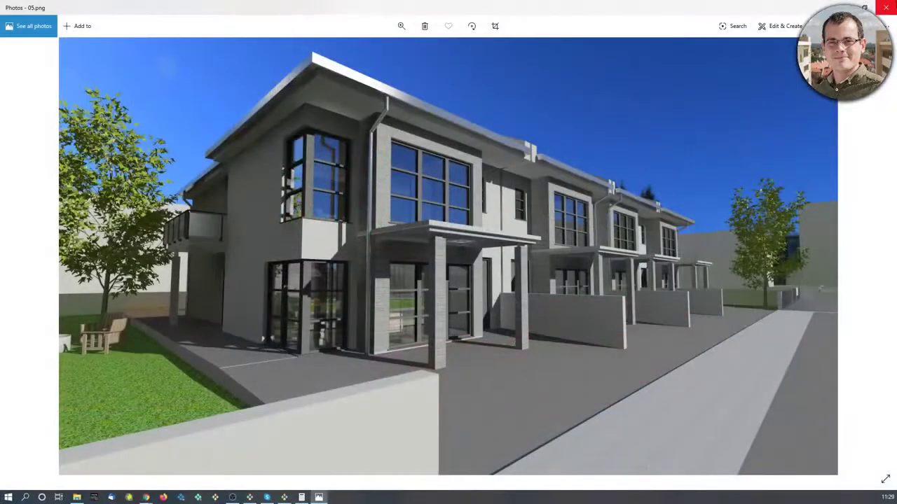
click(886, 7)
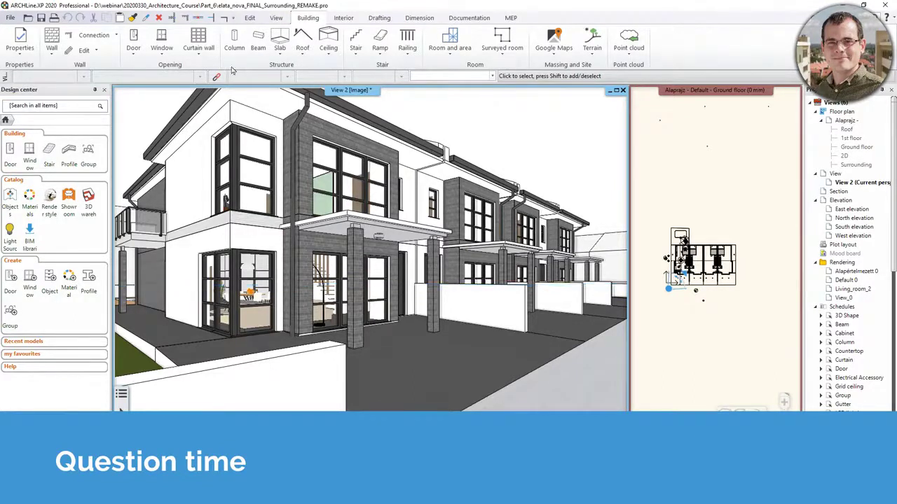
Try the Custom panorama background in the standalone real-time draft rendering settings and leave them without rendering
click(277, 17)
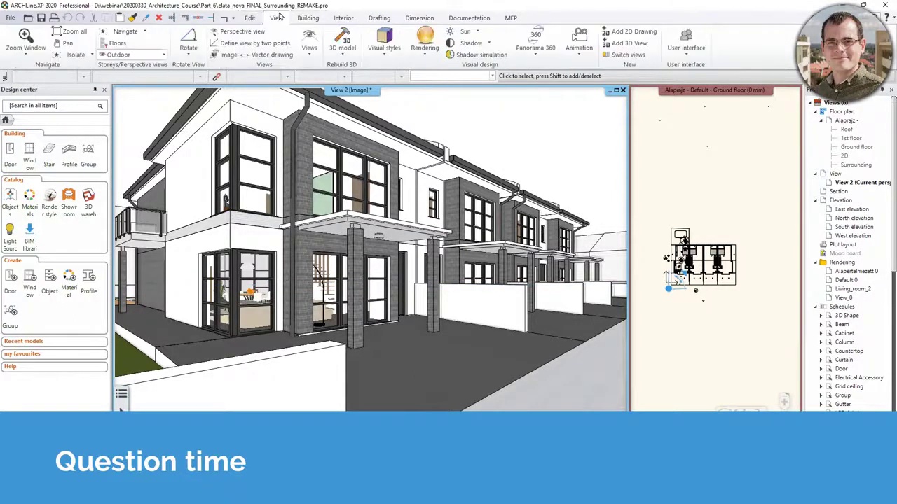
click(426, 52)
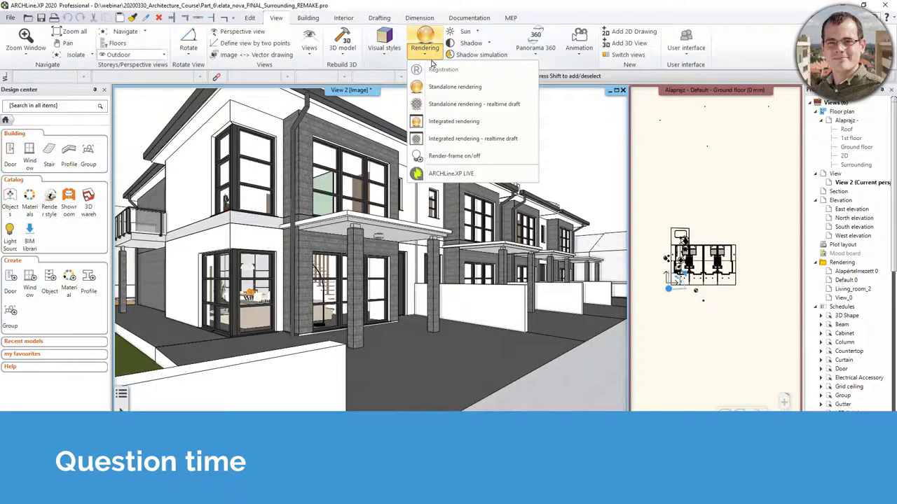
click(459, 103)
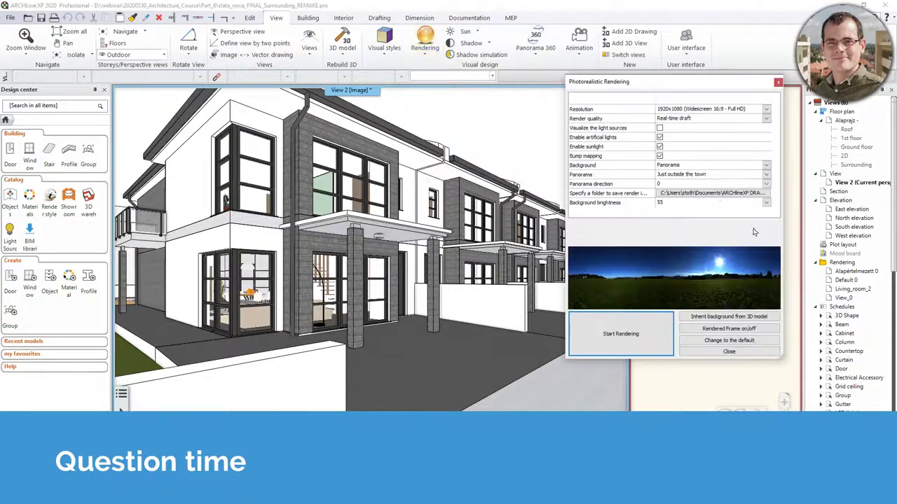
click(766, 174)
click(686, 212)
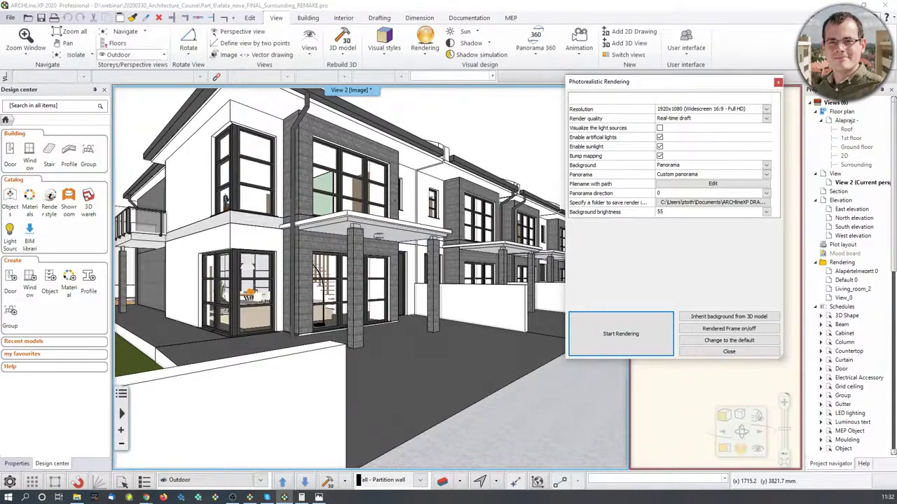
click(778, 82)
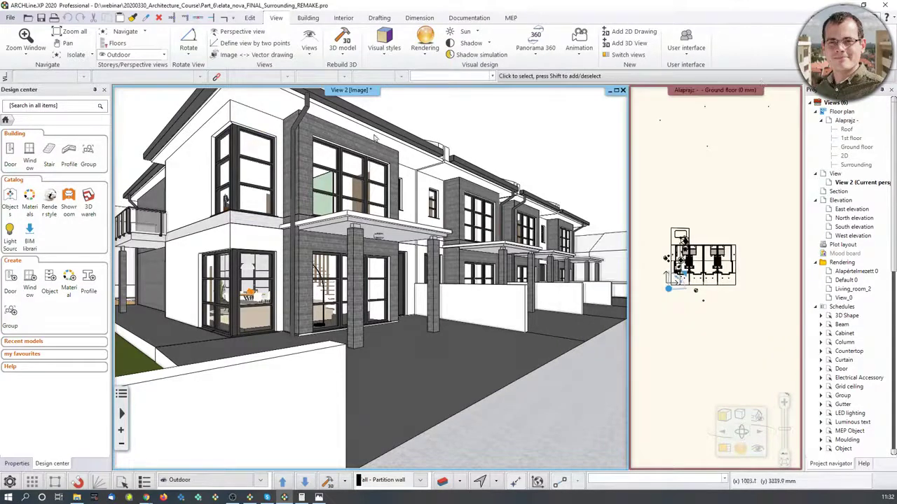
Check the section hatch settings offered when creating a new material and discard the material
click(29, 199)
click(105, 134)
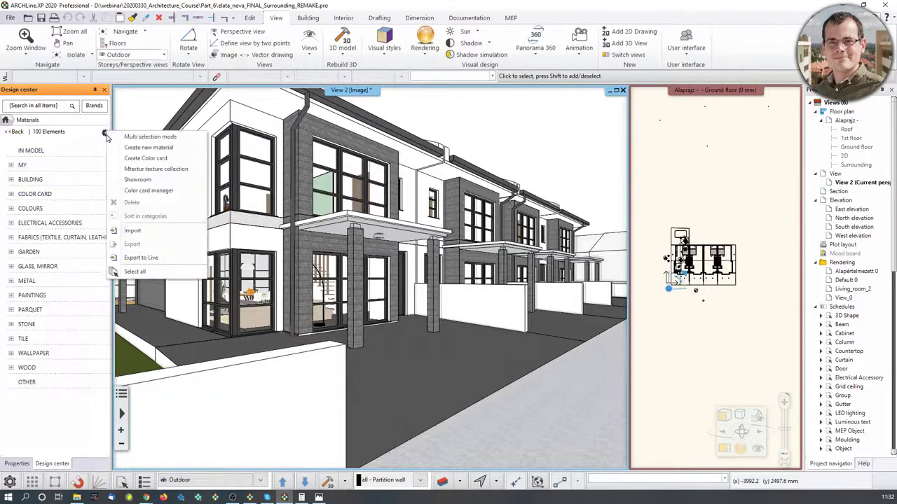
click(149, 147)
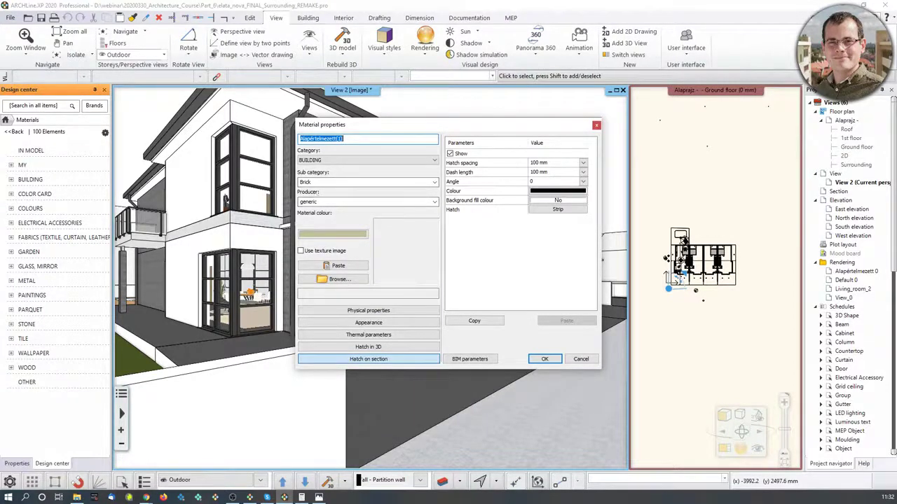
click(597, 125)
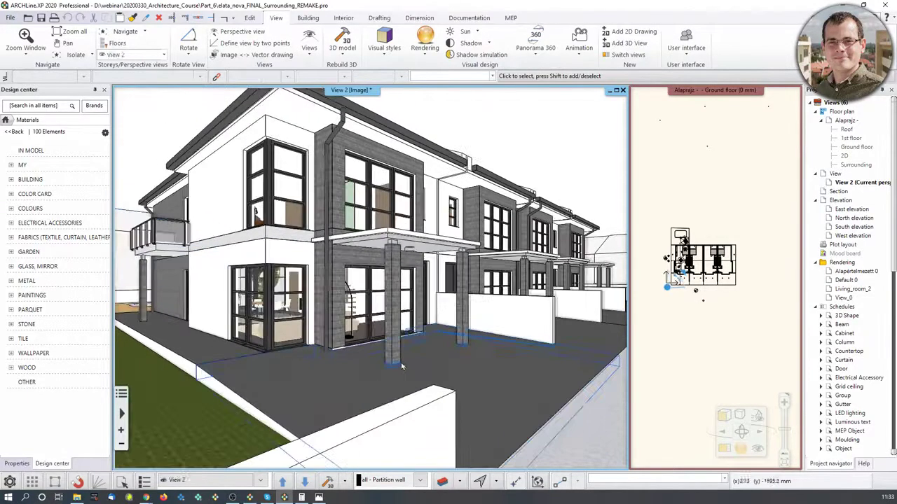
Compare the Consistent colour and Realistic without edges styles on the brick facade in View 2, finishing on Consistent colour
click(726, 417)
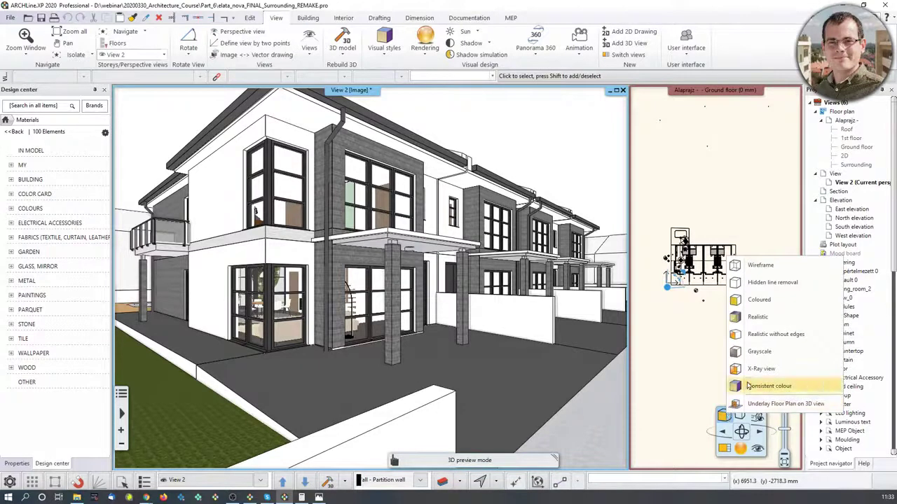
click(749, 389)
click(725, 415)
click(776, 339)
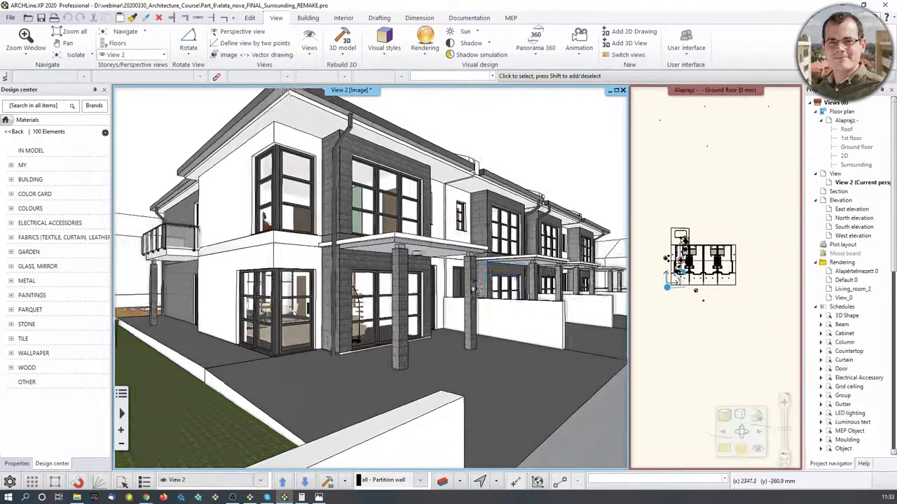
scroll(335, 285, up, 4)
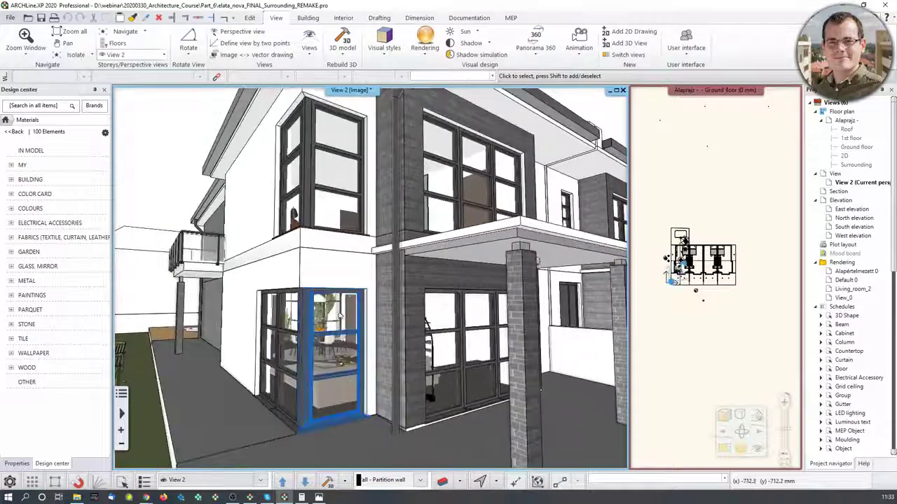
scroll(358, 294, down, 3)
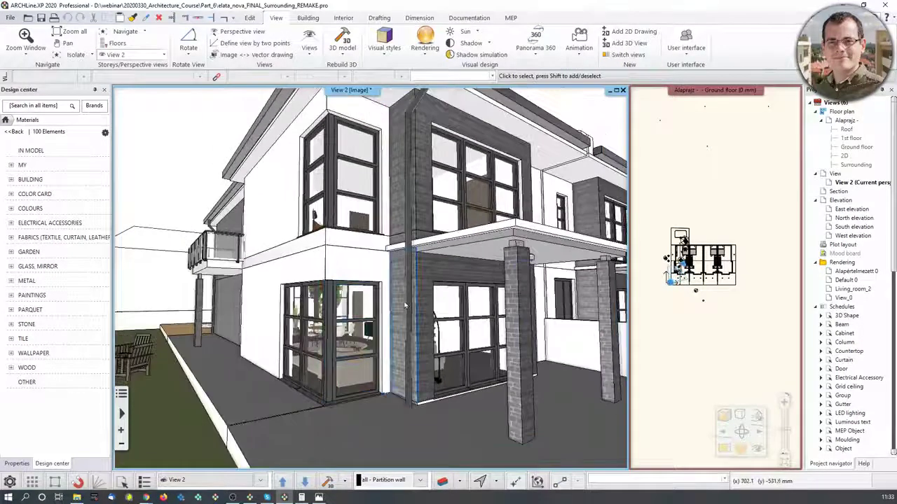
scroll(449, 322, up, 3)
scroll(452, 262, up, 4)
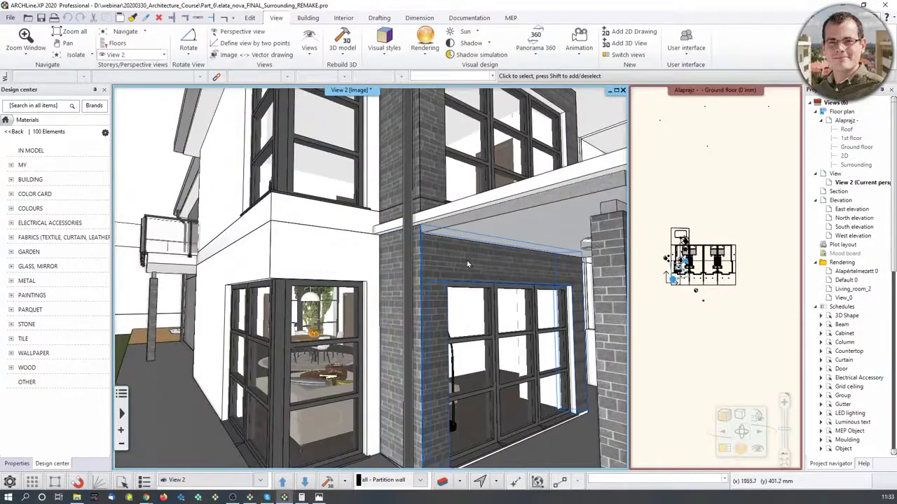
middle_drag(467, 262, 434, 266)
right_click(722, 432)
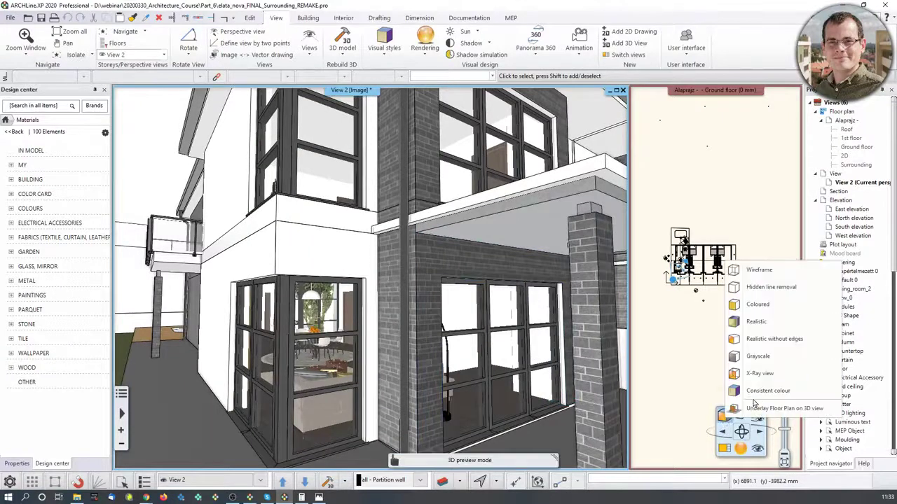
click(760, 392)
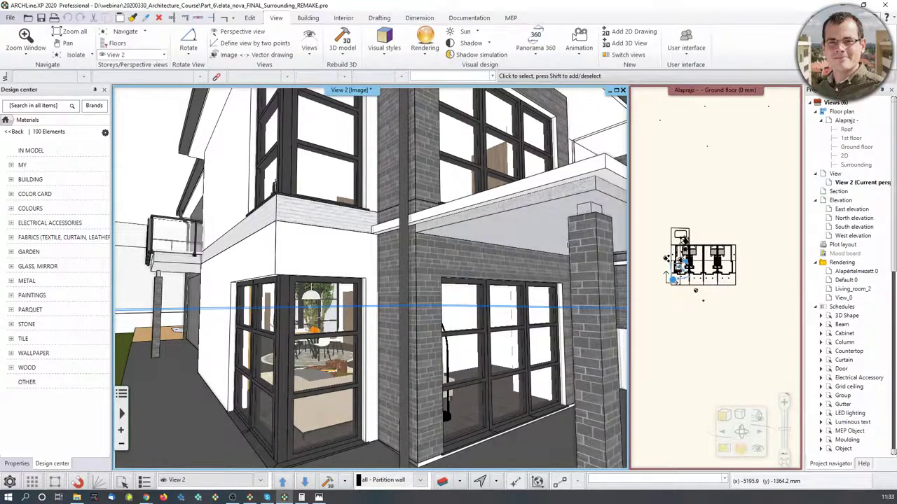
Examine the house's corner windows, brick facade and entrance canopy in View 2 from several distances and angles
middle_drag(417, 288, 447, 288)
scroll(446, 288, down, 10)
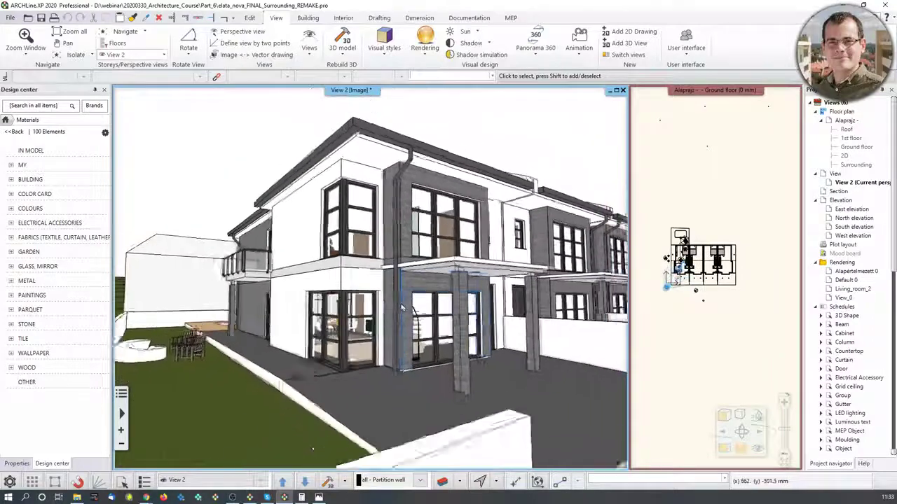
scroll(390, 305, up, 8)
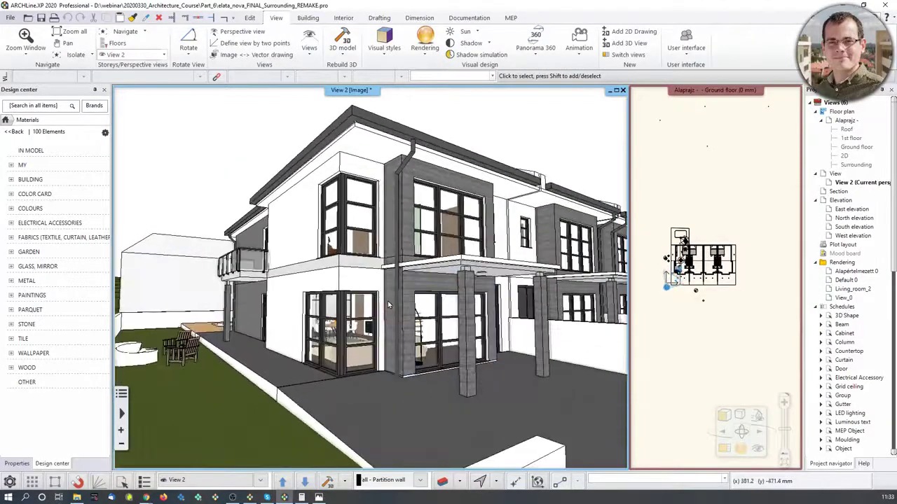
scroll(390, 305, down, 8)
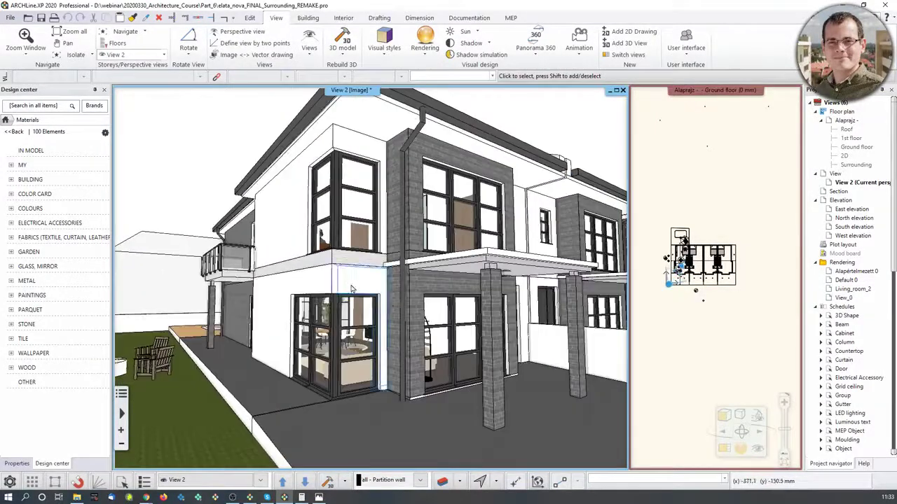
scroll(359, 286, up, 6)
scroll(358, 270, down, 5)
scroll(356, 266, up, 6)
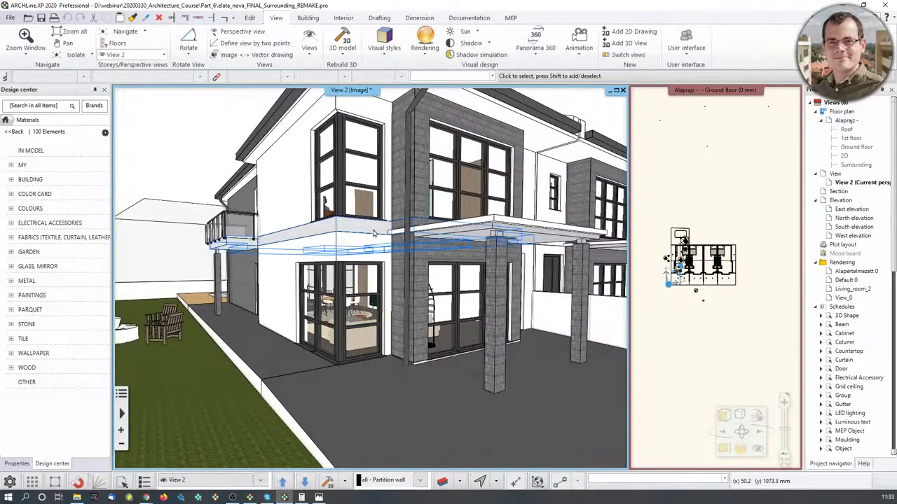
scroll(384, 244, up, 2)
scroll(384, 244, up, 5)
scroll(275, 255, down, 4)
scroll(276, 256, down, 6)
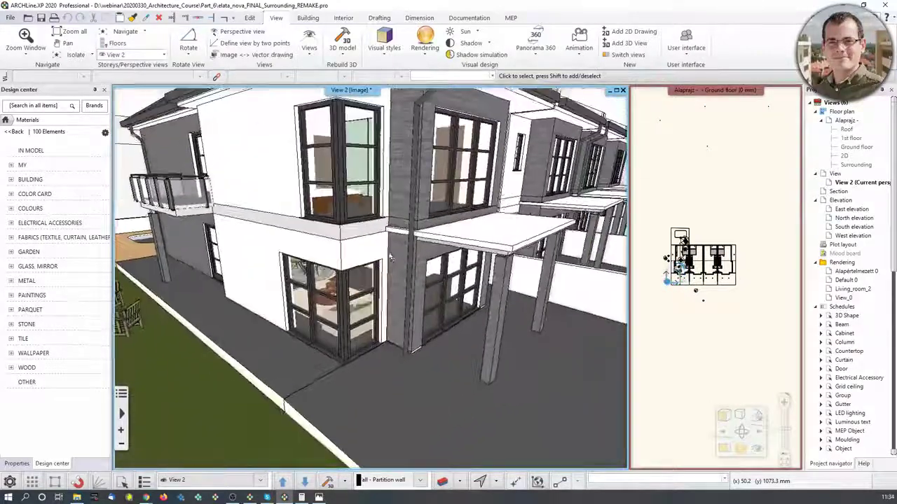
click(701, 297)
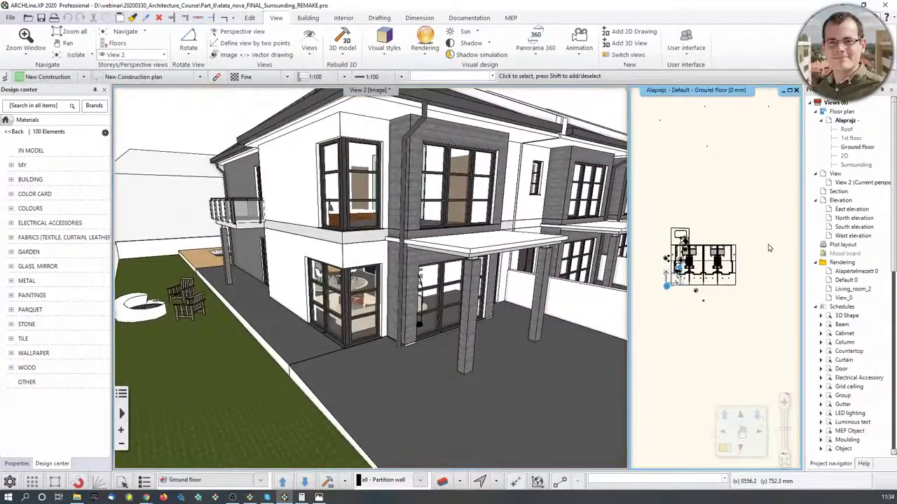
scroll(700, 297, down, 3)
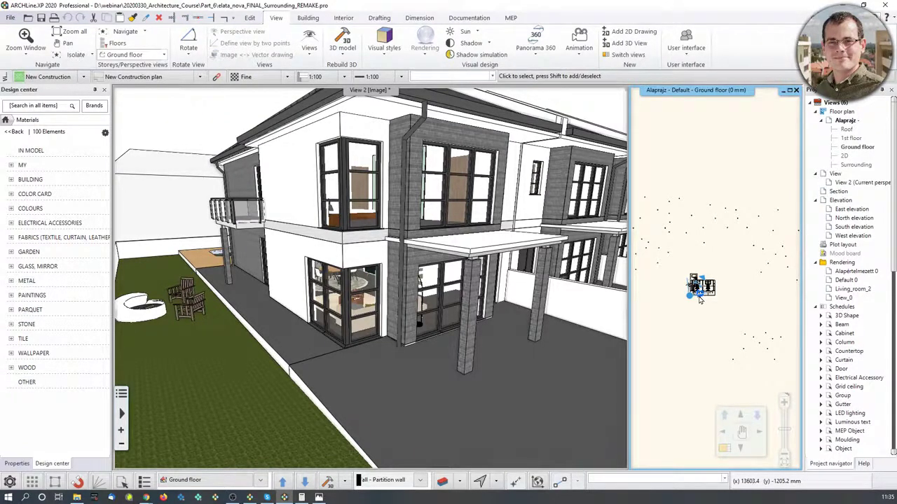
click(699, 300)
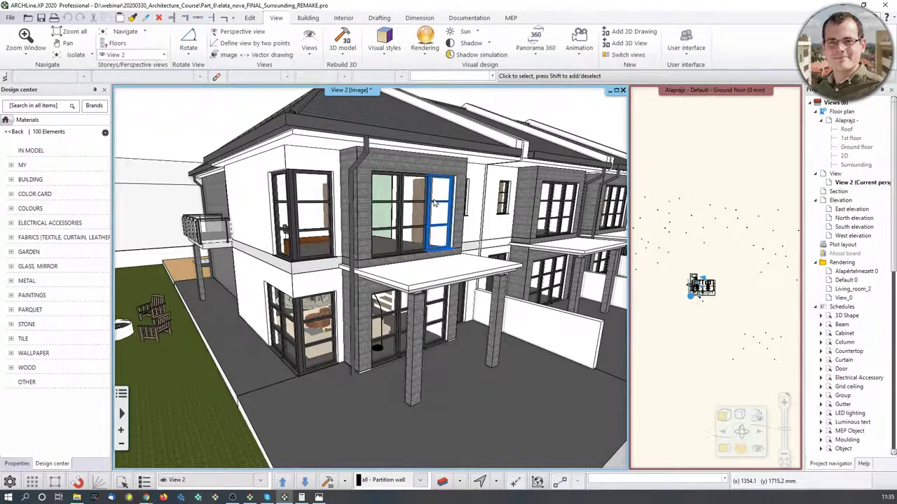
middle_drag(434, 203, 372, 210)
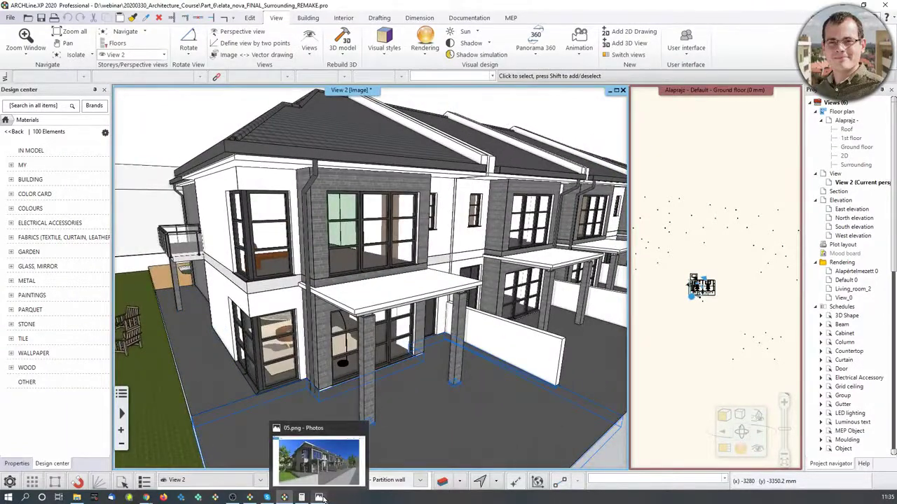
Switch to Photos to view the finished exterior rendering 05.png again
click(322, 499)
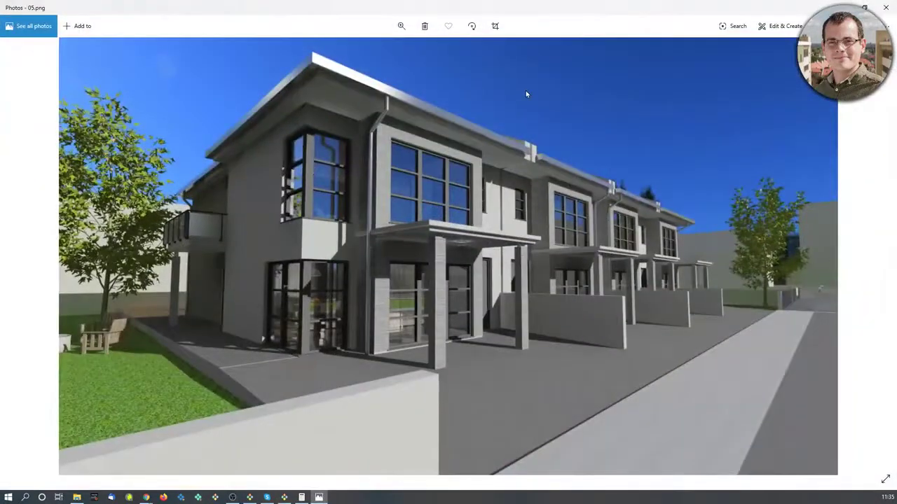